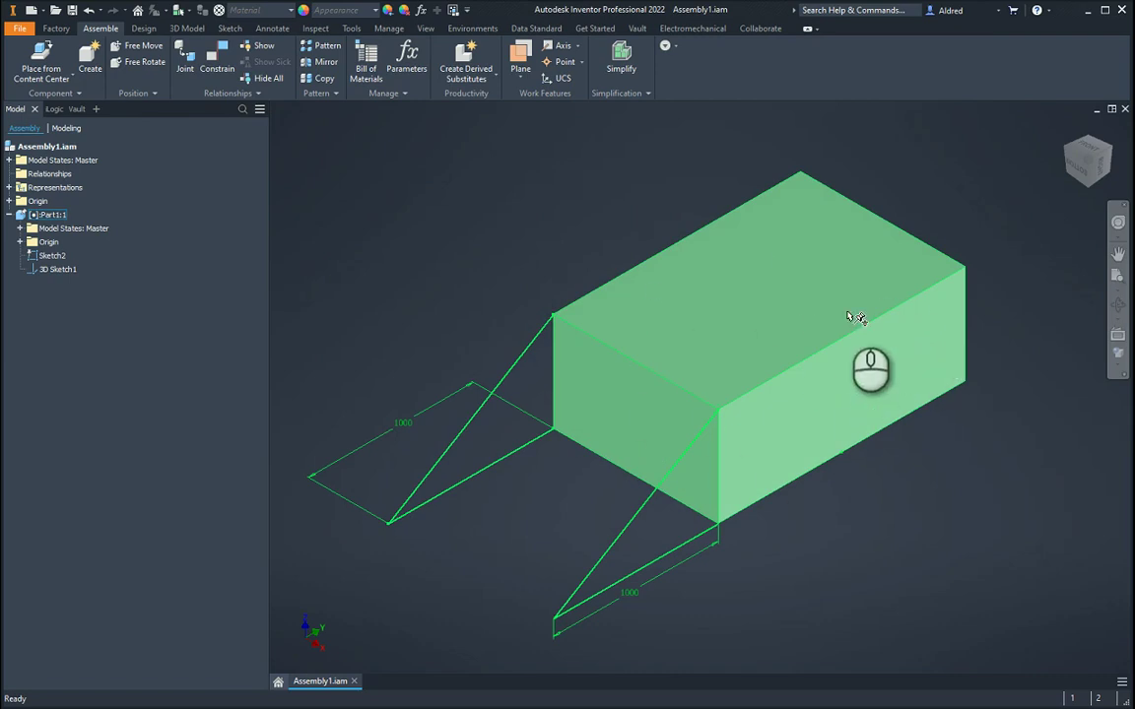
Start the Insert Frame command and select the right, back and left top edges of the box for frame member placement
left_click(51, 256)
left_click(57, 269)
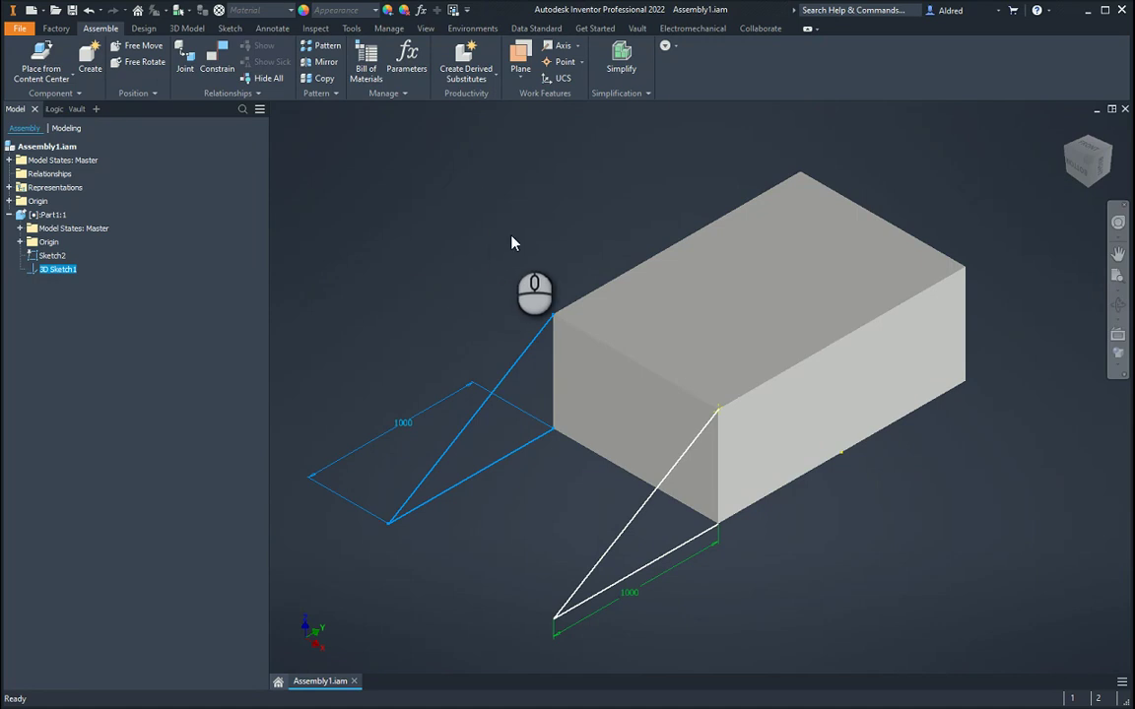
left_click(144, 28)
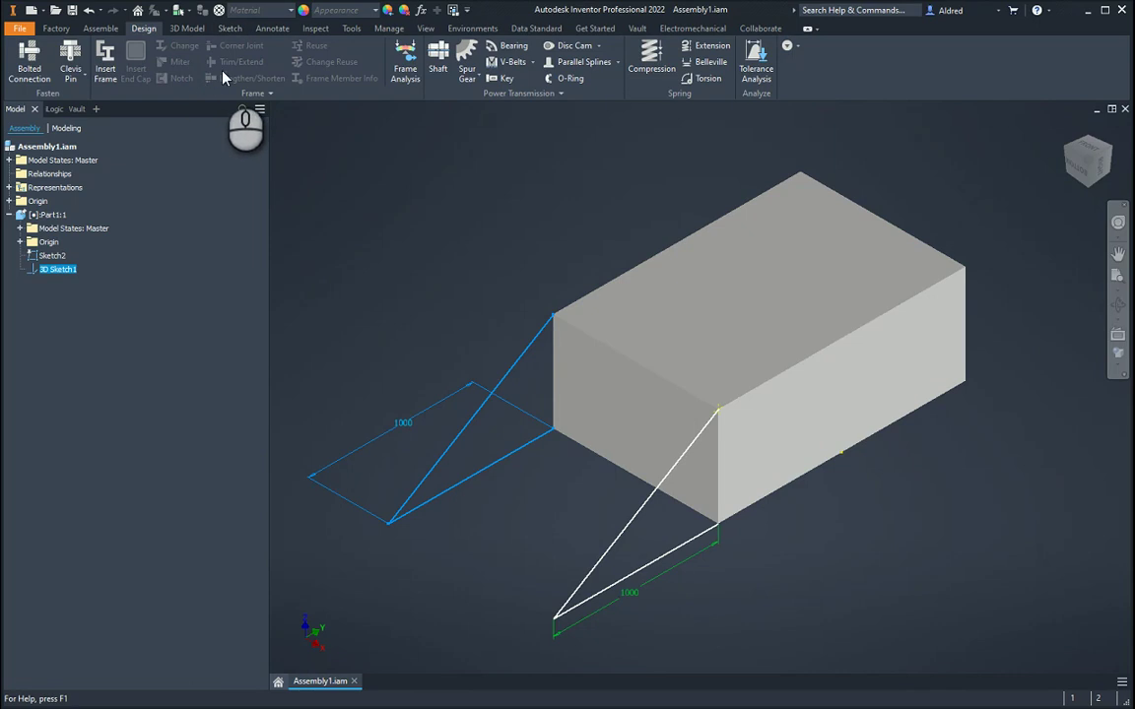
left_click(105, 59)
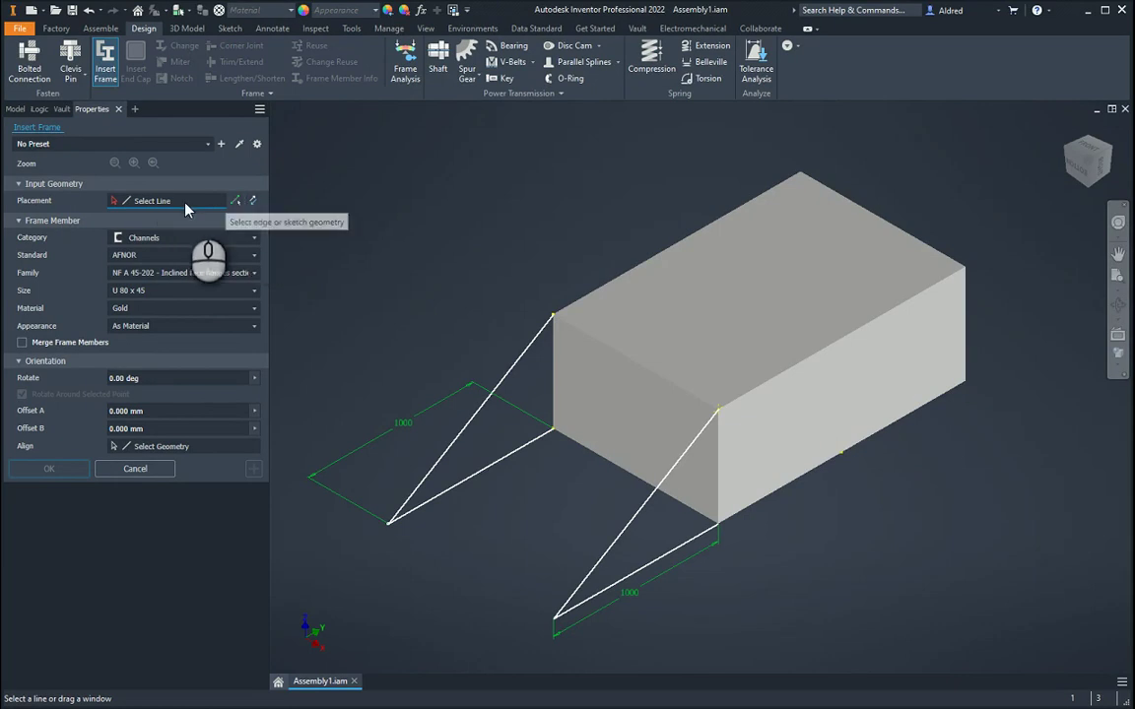
left_click(789, 372)
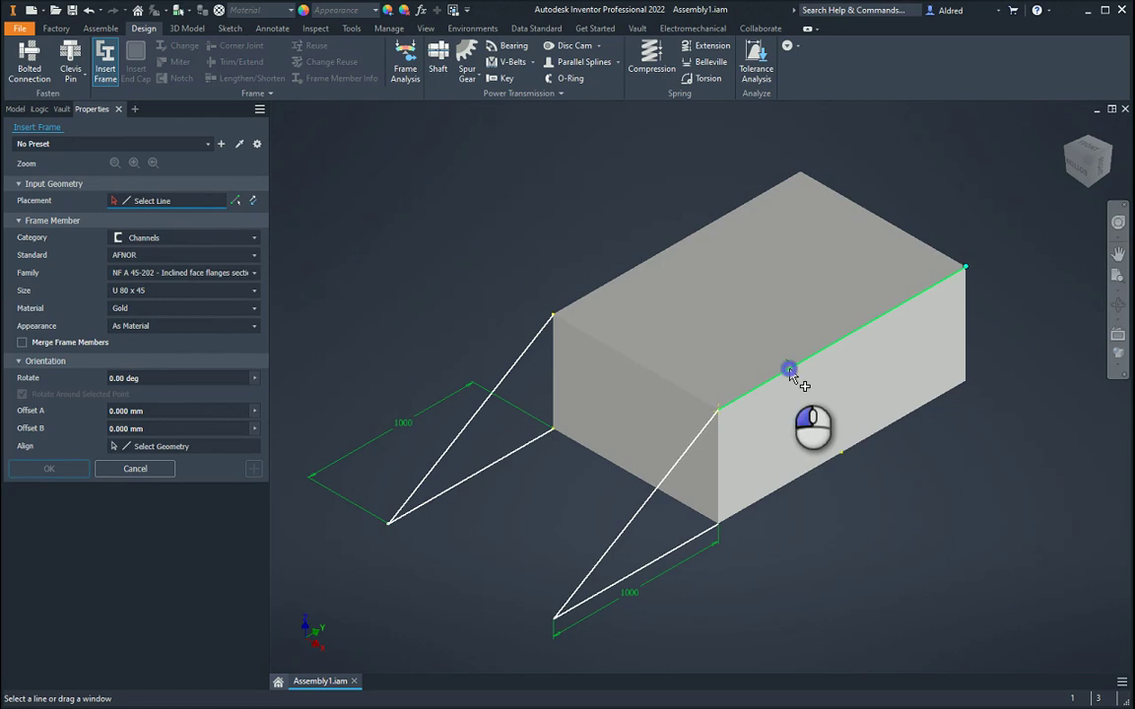
left_click(918, 242)
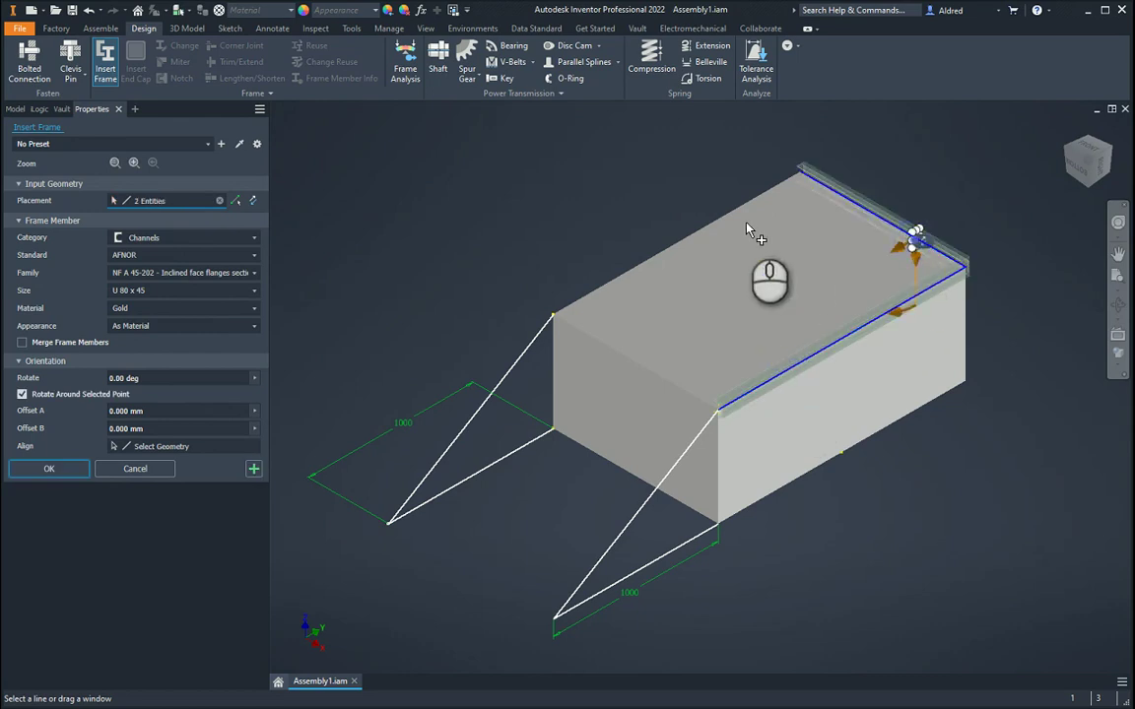
left_click(724, 218)
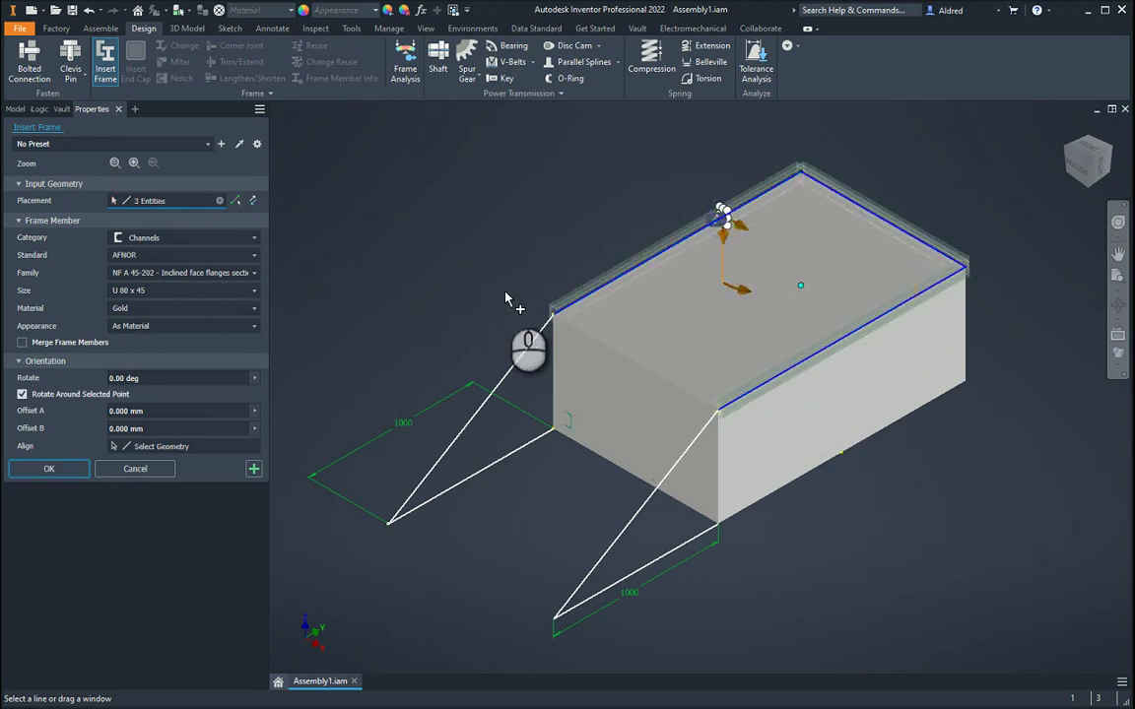
Add the box's front top edge to the frame placement and move the channel profile's top flange level with the edge
scroll(590, 343, "down", 5)
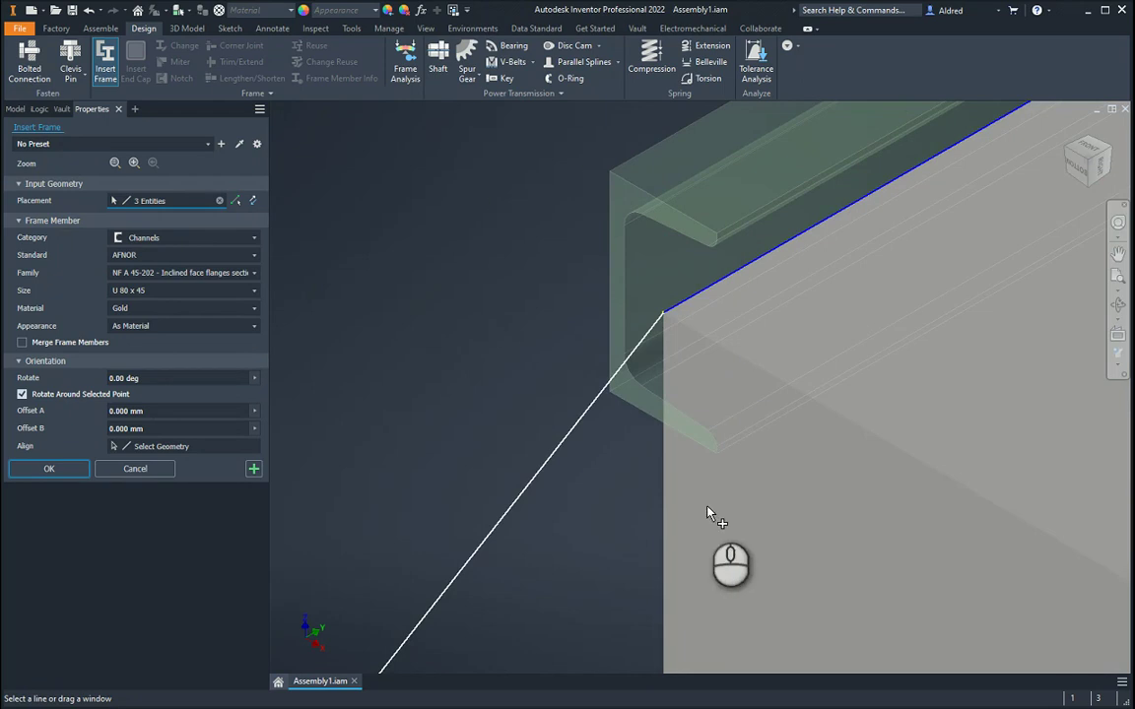
scroll(471, 309, "up", 2)
scroll(545, 226, "down", 2)
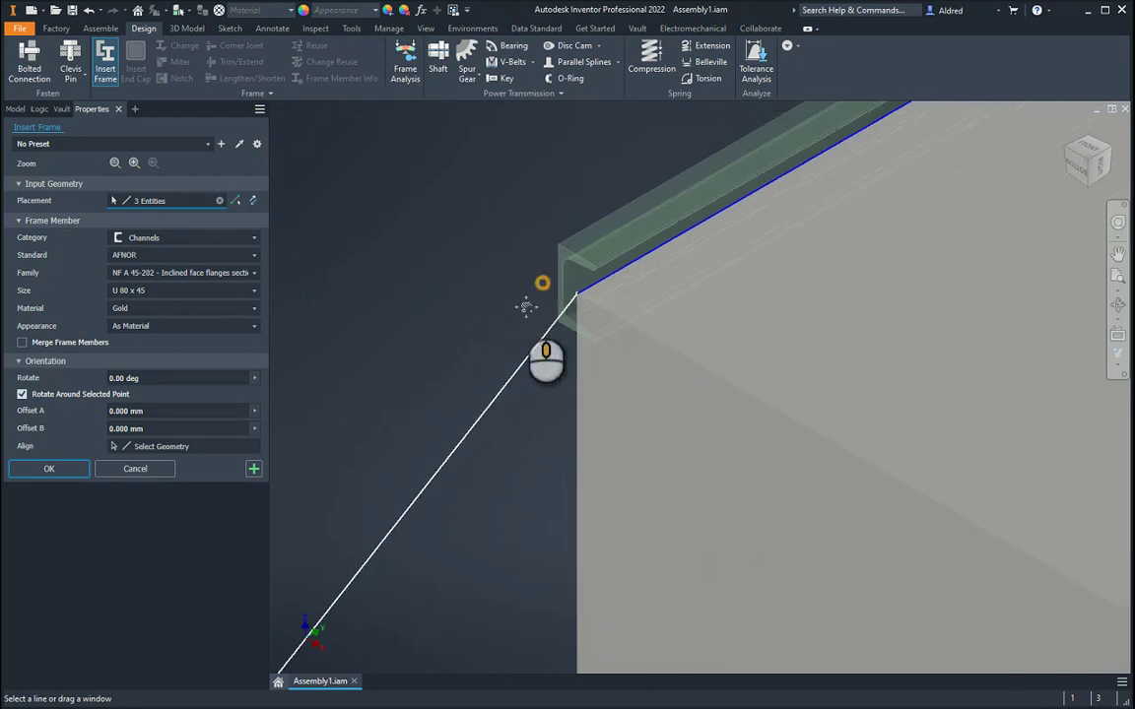
scroll(527, 307, "up", 2)
left_click(1118, 254)
left_click(1081, 166)
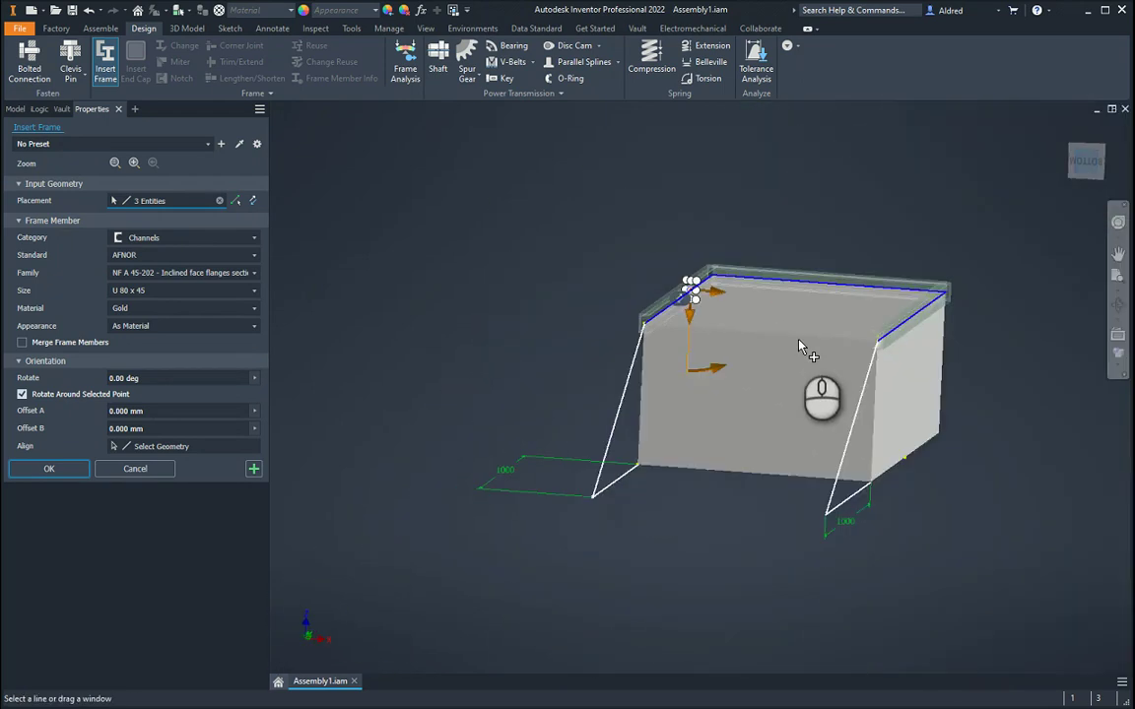
scroll(640, 325, "down", 5)
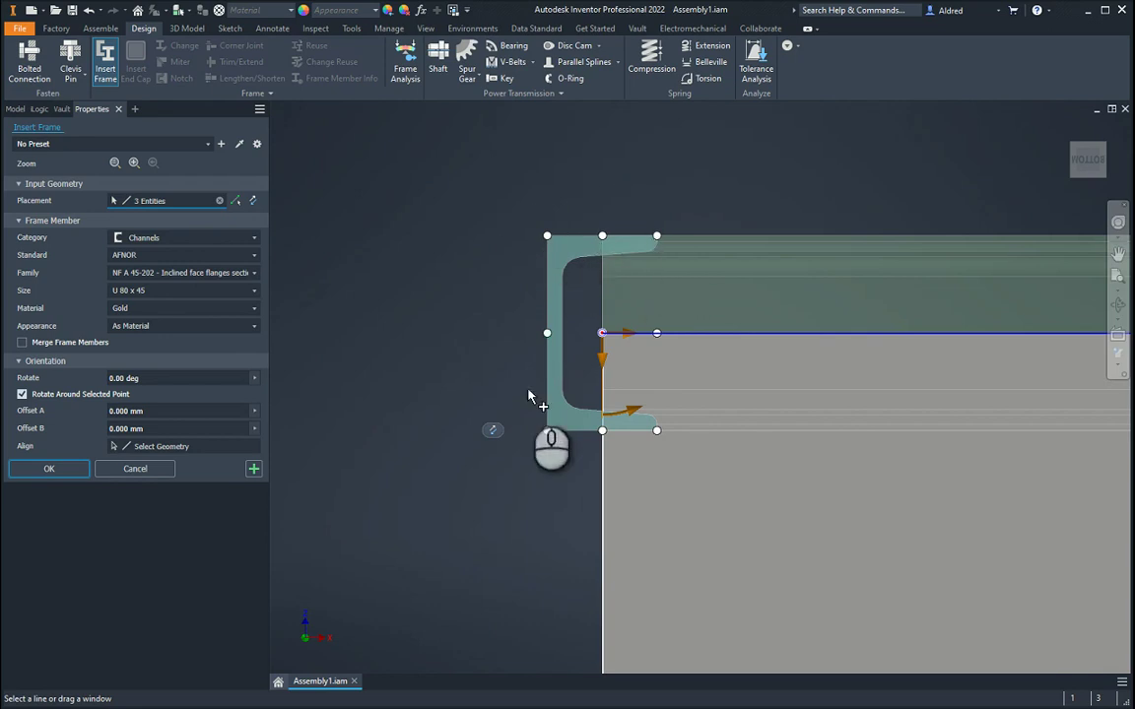
left_click(657, 335)
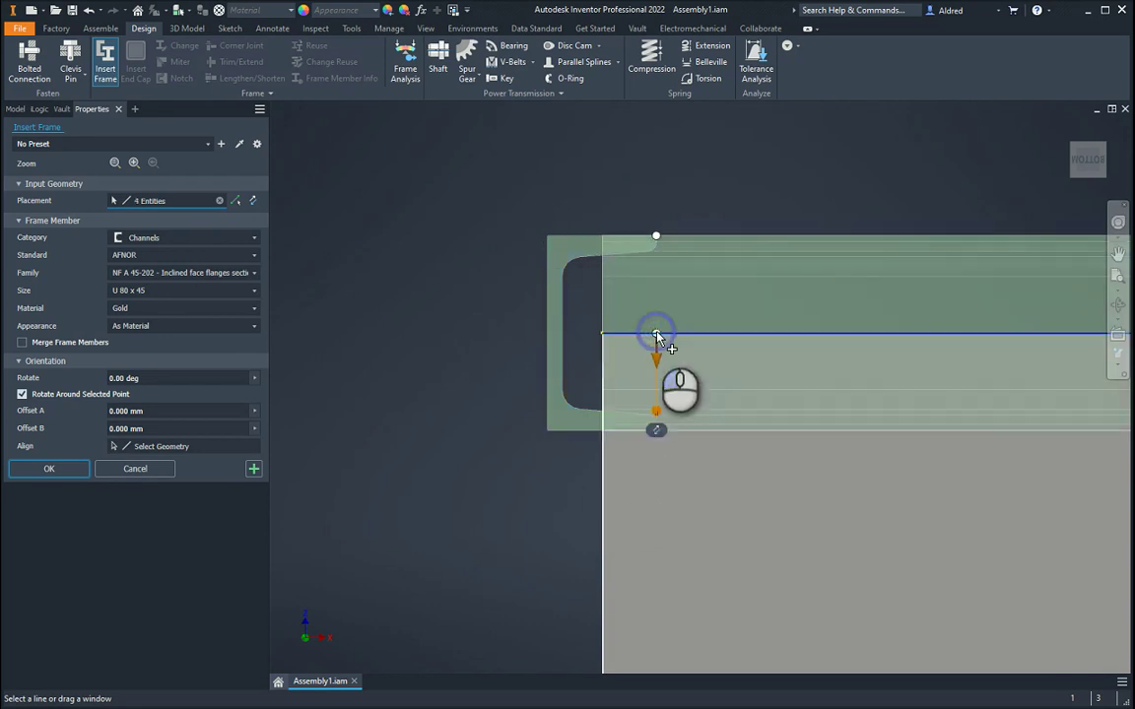
left_click(656, 239)
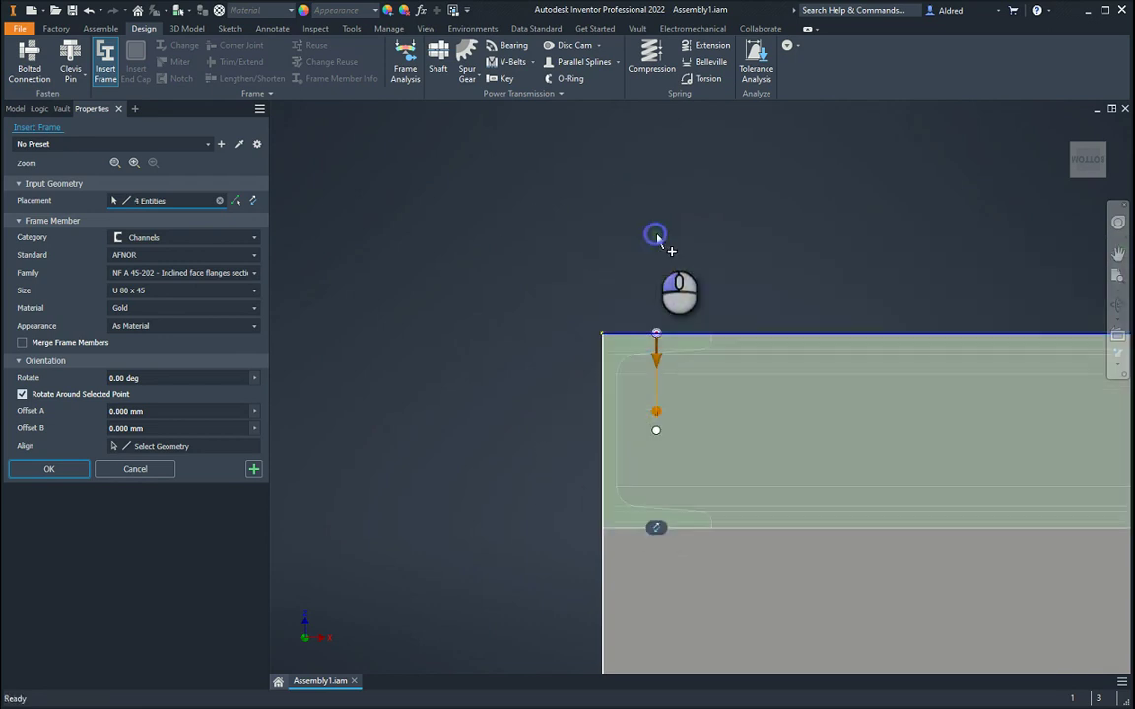
left_click(603, 345)
left_click(608, 526)
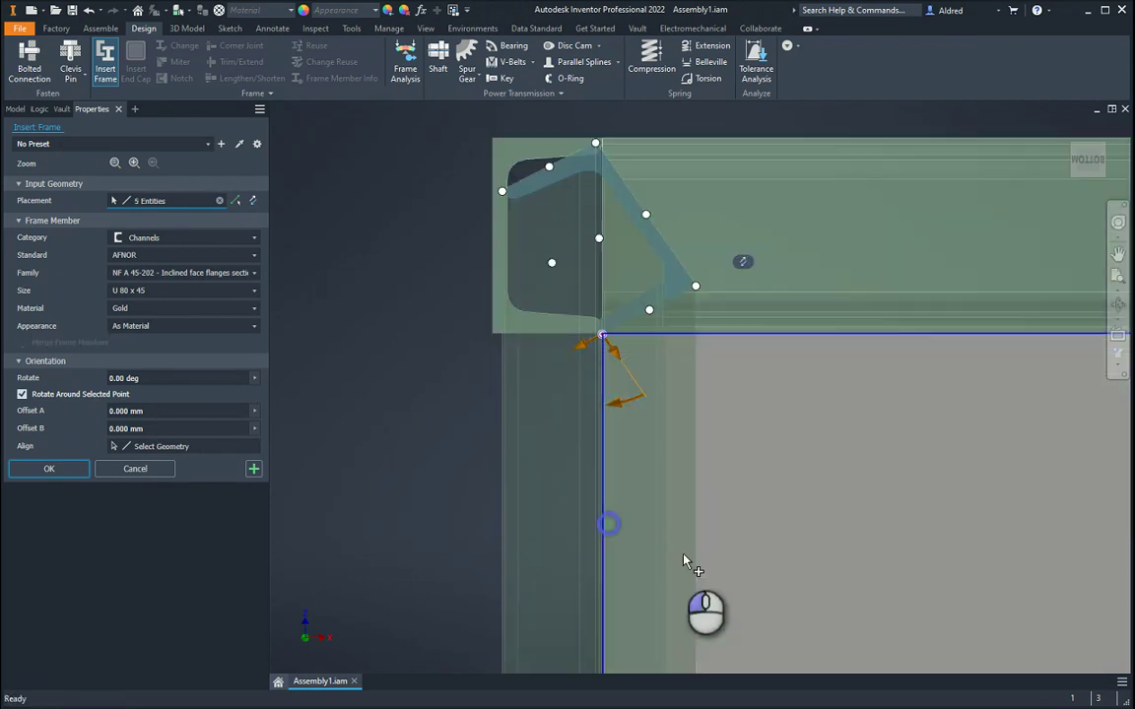
key("F6")
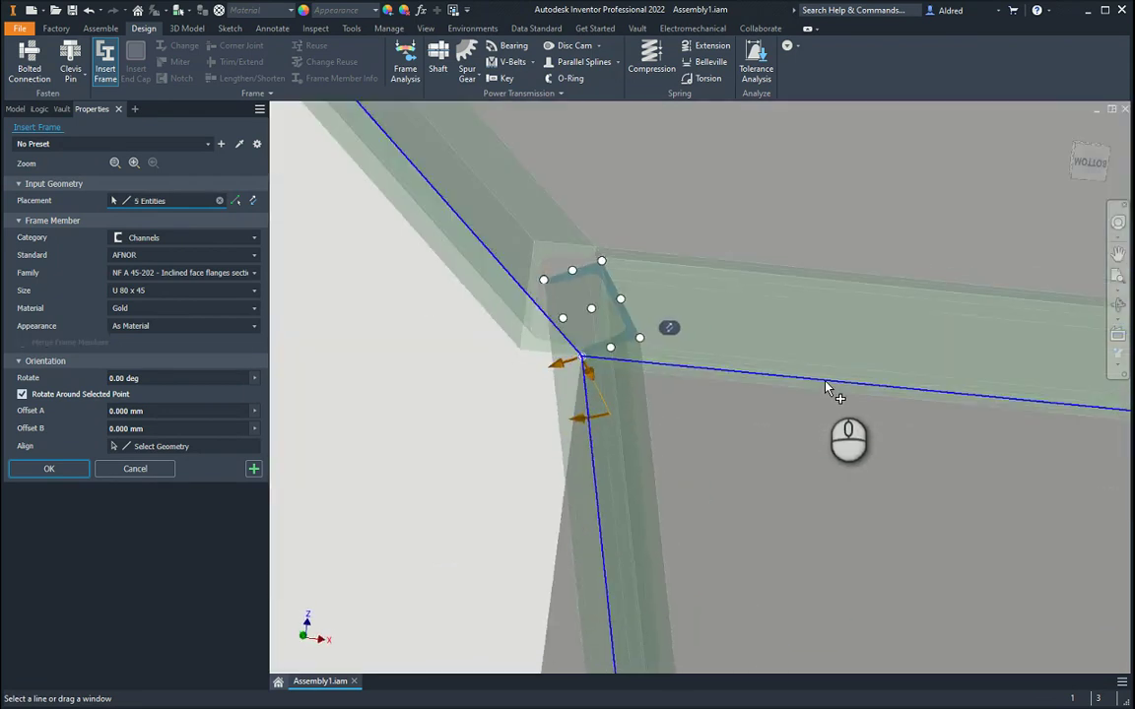
middle_click_drag(631, 424, 750, 346, "shift")
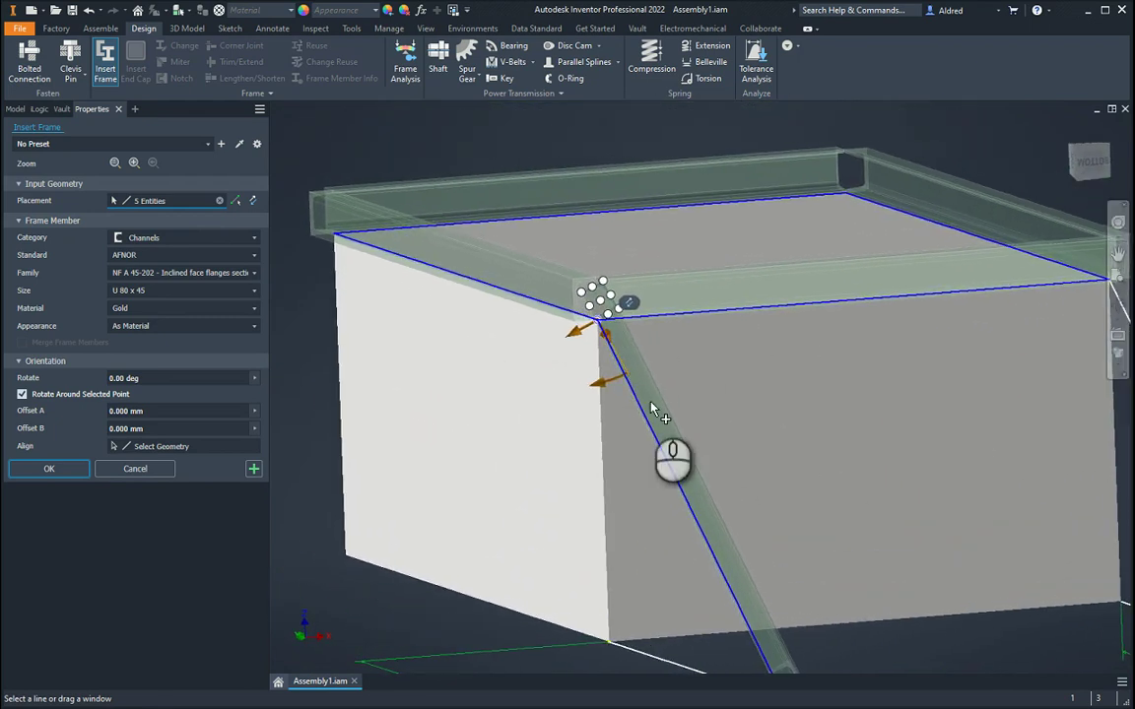
left_click(707, 459, "ctrl")
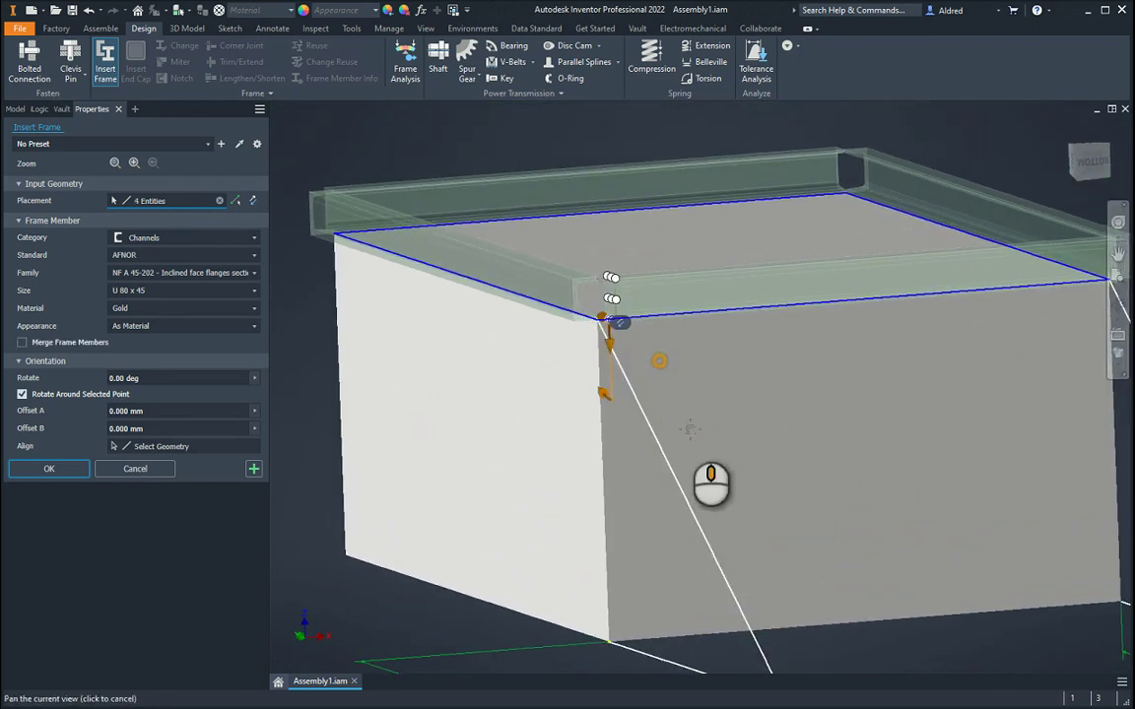
Reposition the channel profile so the bottom outer corner of its web sits on the box's top edges
middle_click_drag(693, 431, 631, 342)
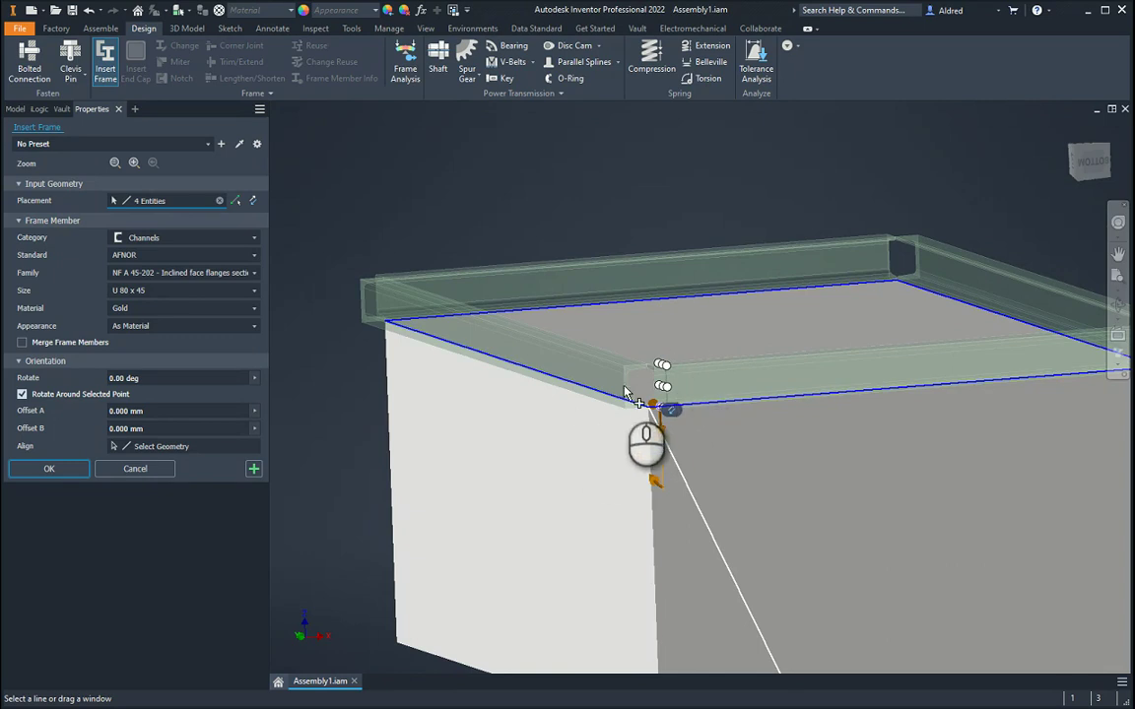
scroll(626, 383, "up", 3)
left_click(696, 388)
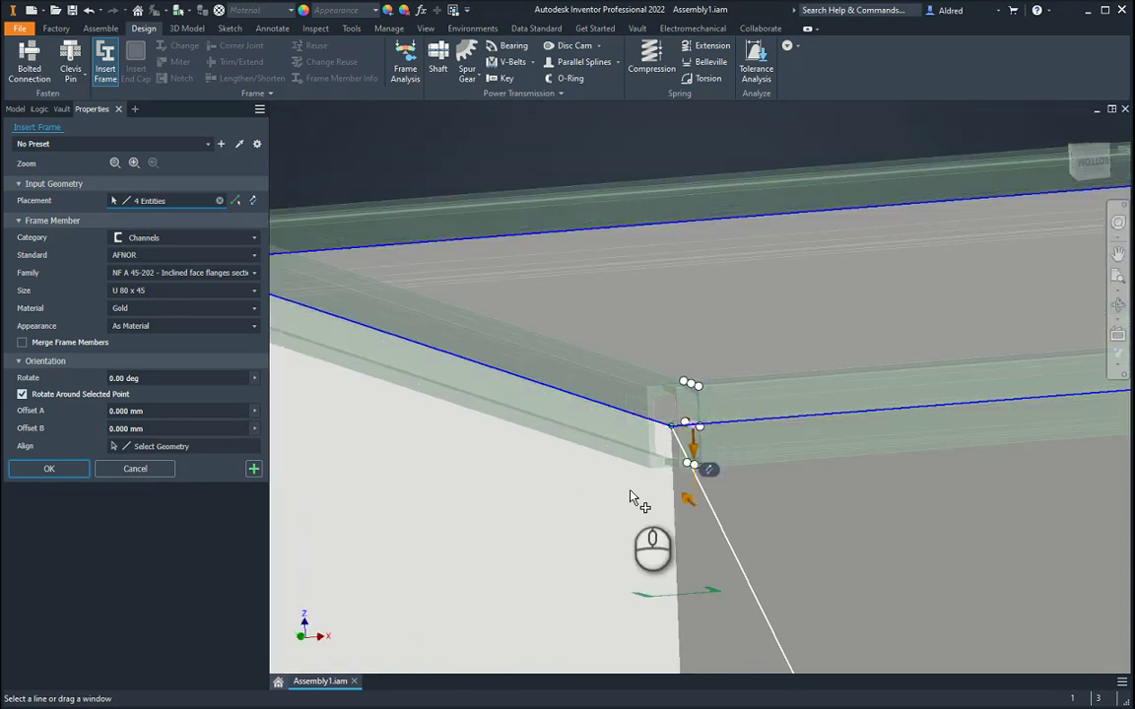
scroll(803, 448, "down", 2)
middle_click_drag(835, 447, 967, 469, "shift")
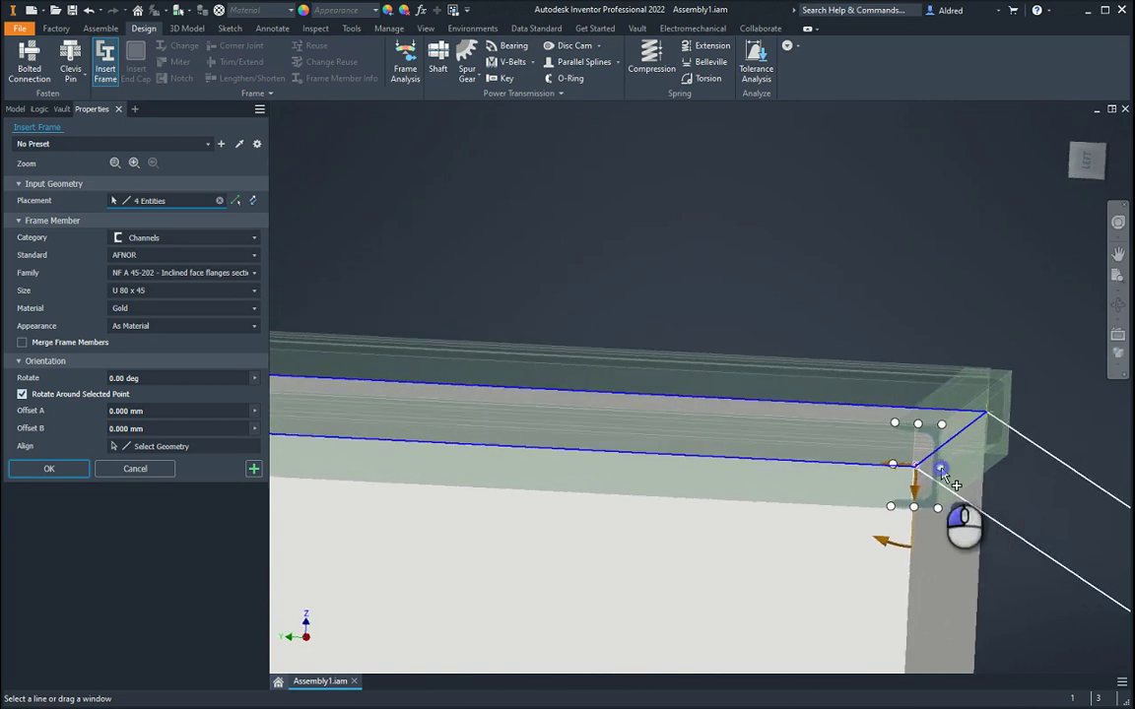
left_click(940, 468)
left_click(912, 509)
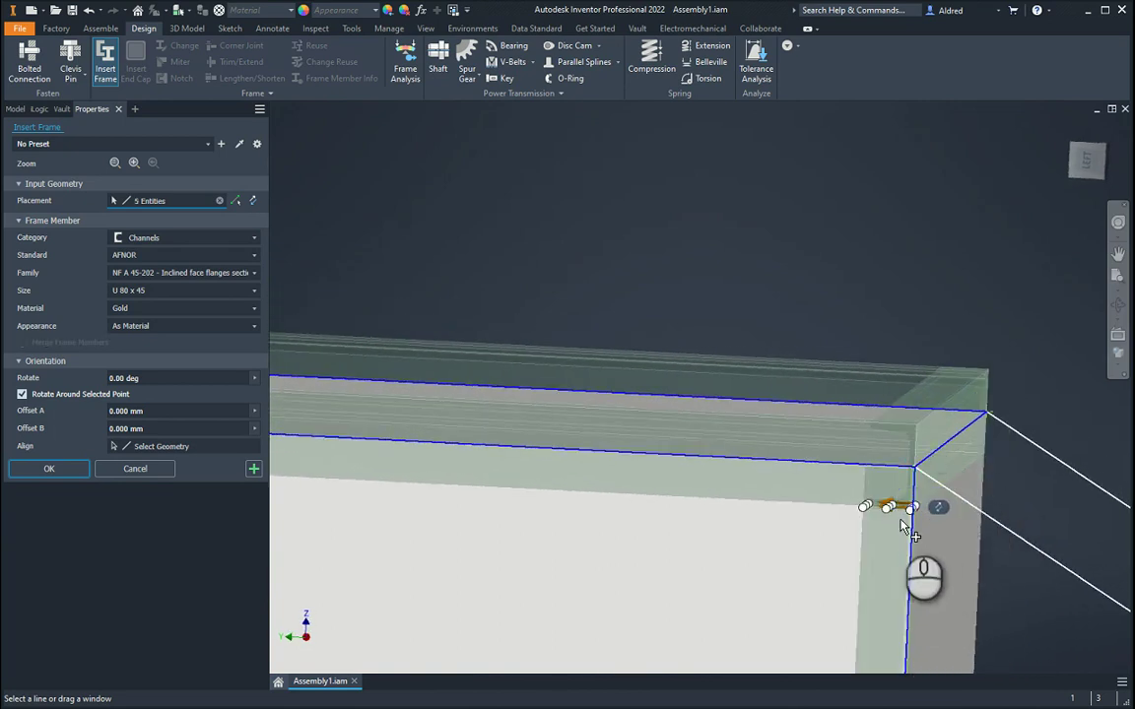
left_click(913, 497)
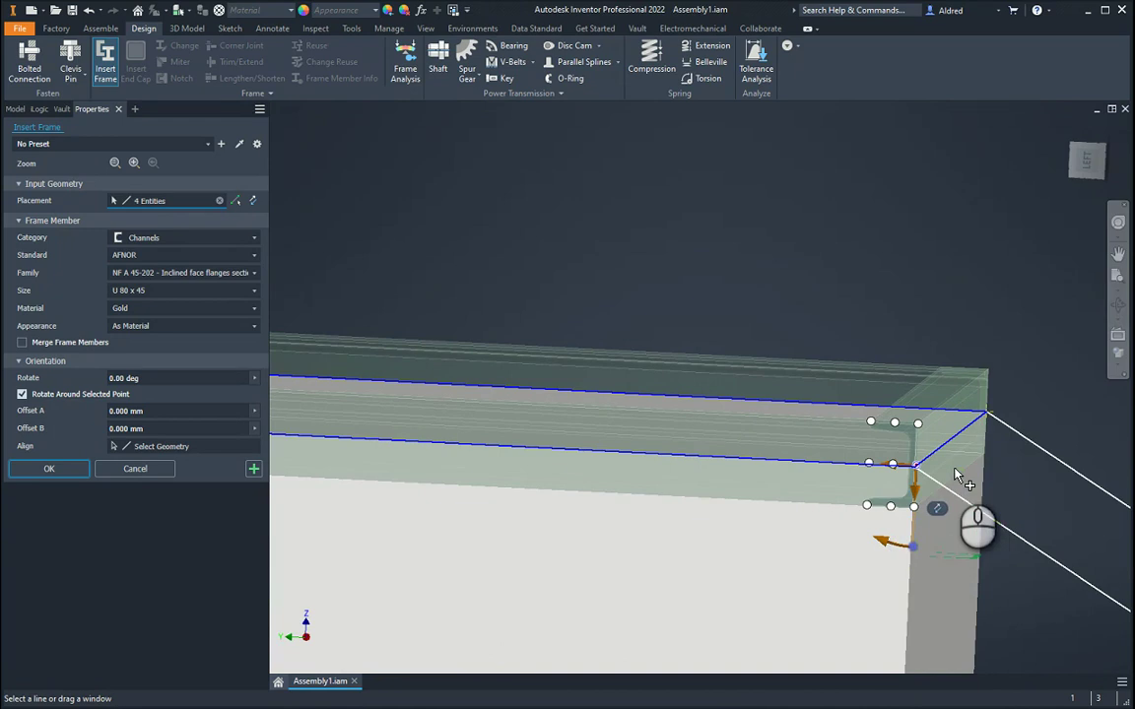
scroll(914, 511, "up", 5)
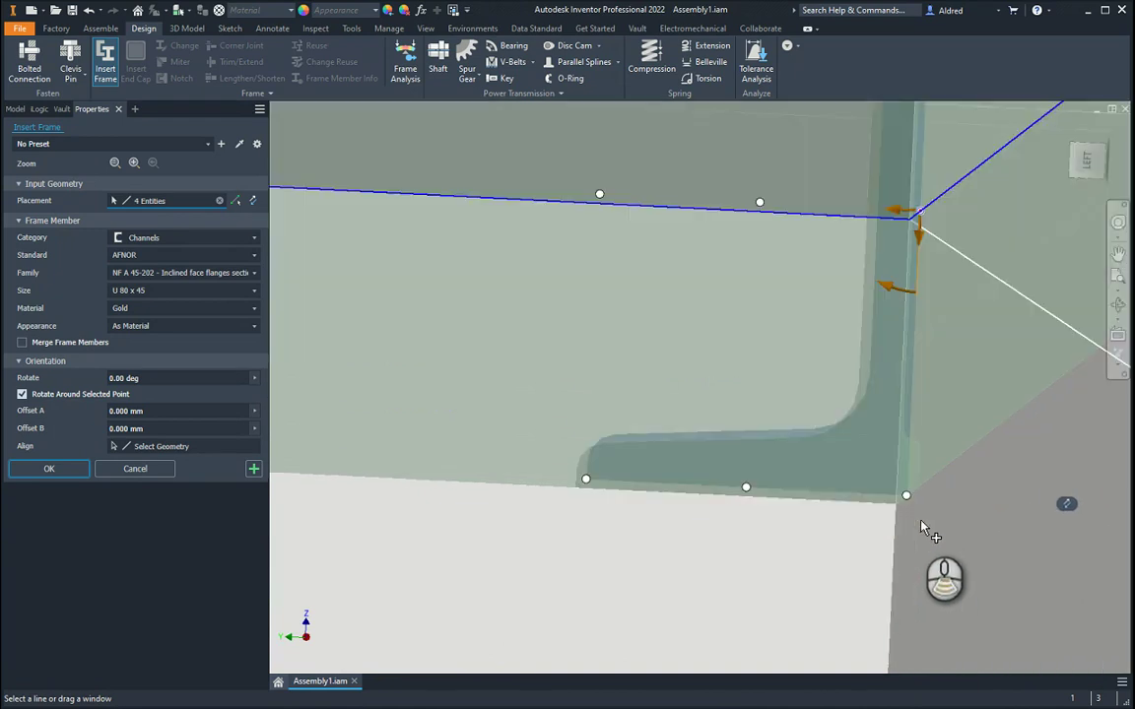
scroll(906, 501, "down", 8)
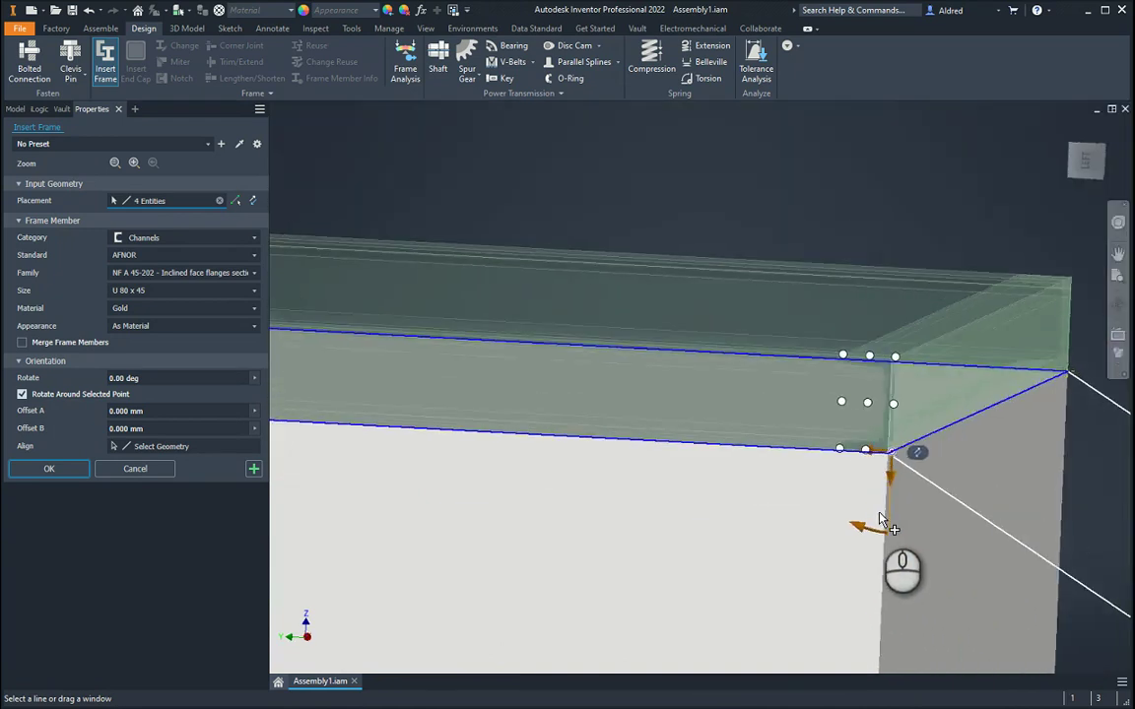
middle_click_drag(882, 519, 565, 449, "shift")
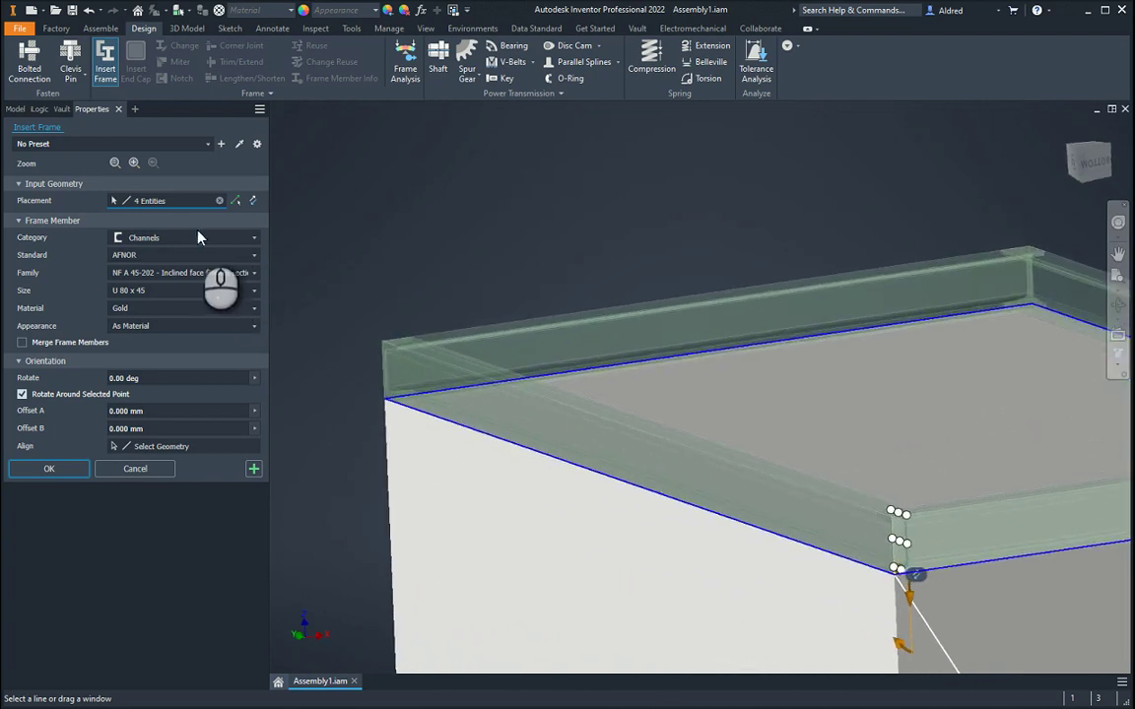
Keep the frame member category as Channels and set the standard to ISO
left_click(193, 237)
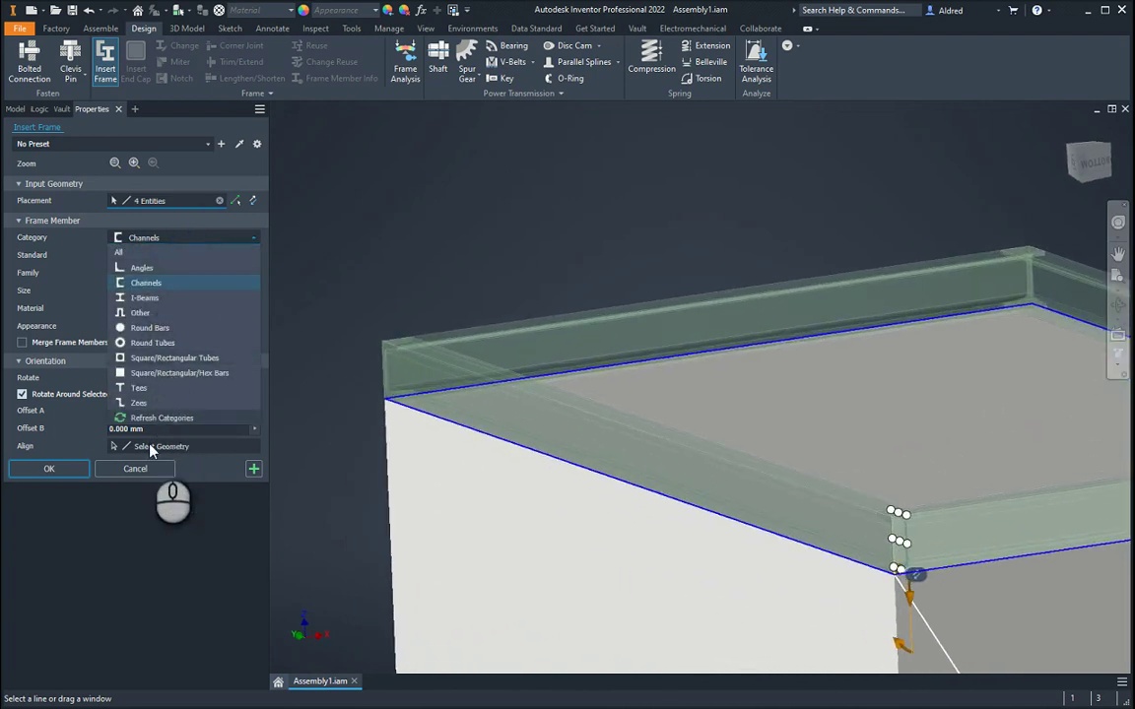
left_click(190, 240)
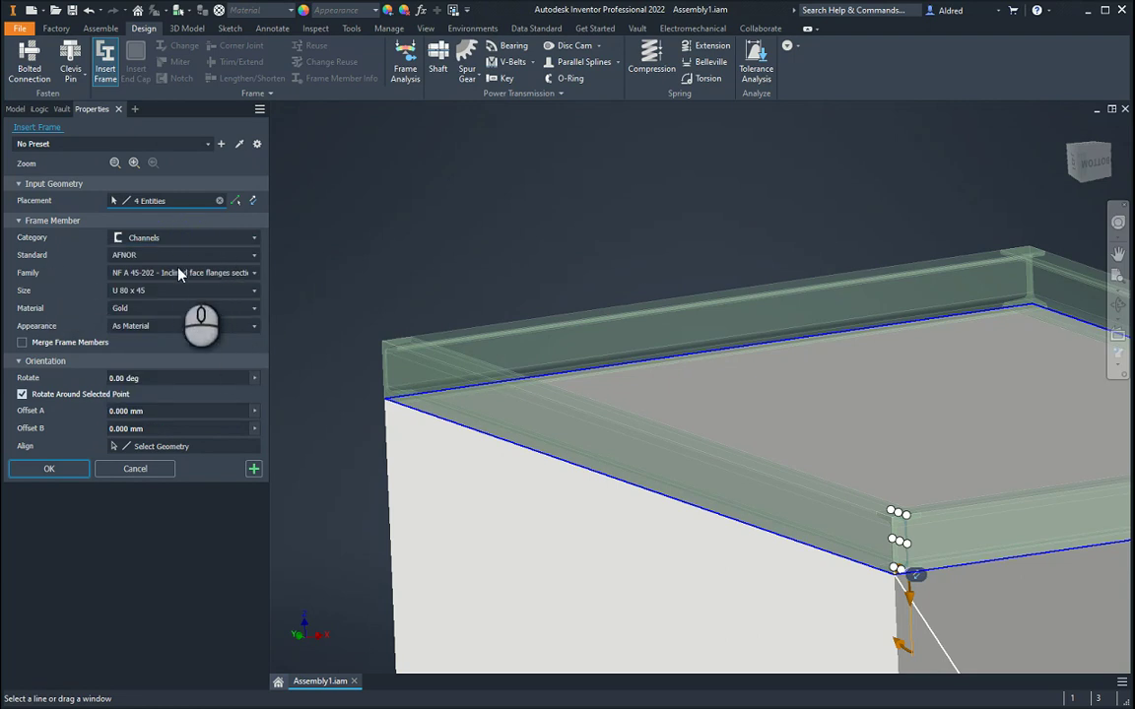
left_click(171, 257)
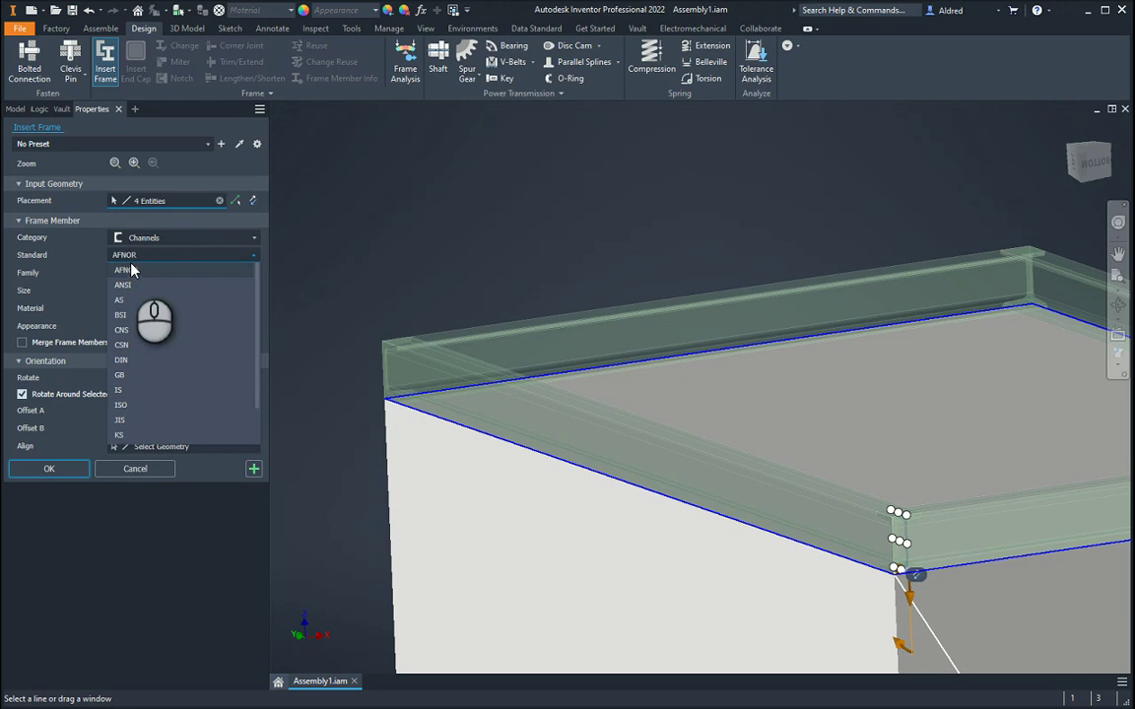
scroll(120, 408, "down", 1)
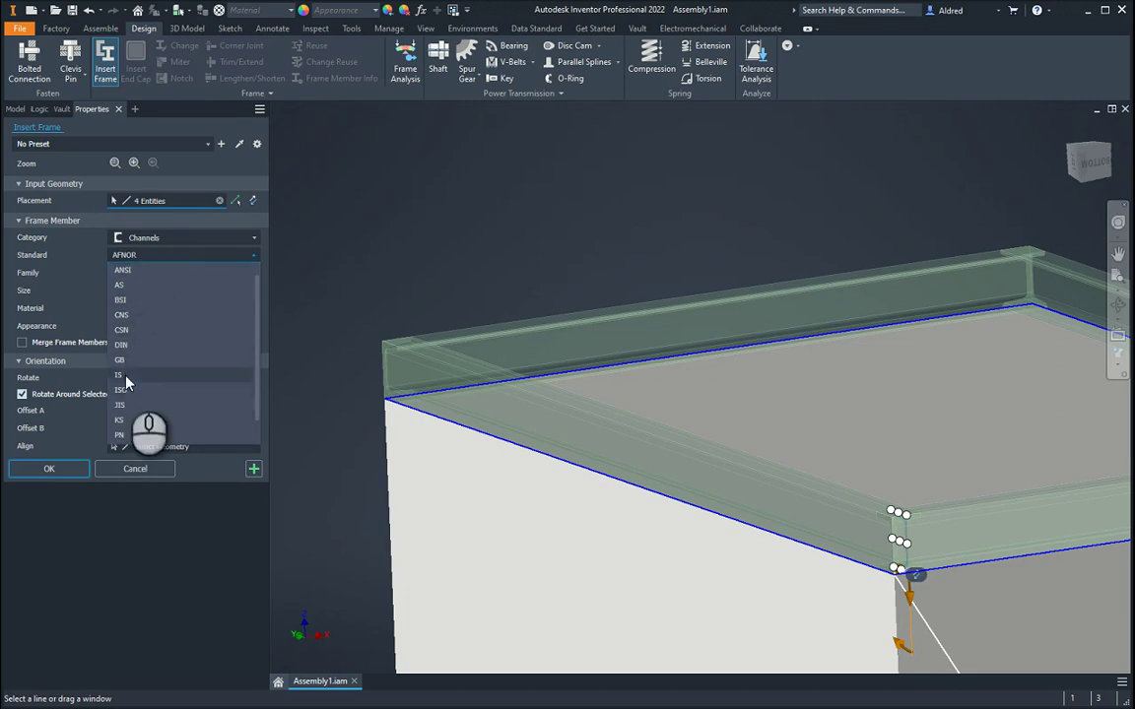
left_click(132, 269)
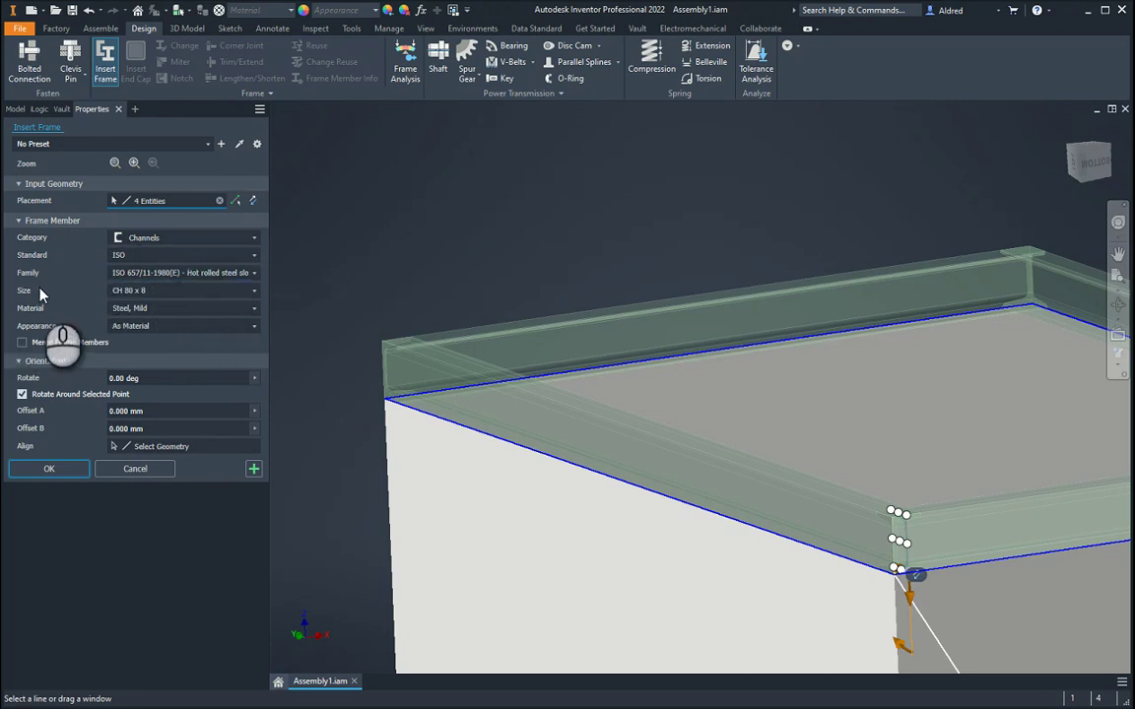
Check the available size, material and appearance options, keeping CH 80 x 8, Steel, Mild and As Material
left_click(179, 291)
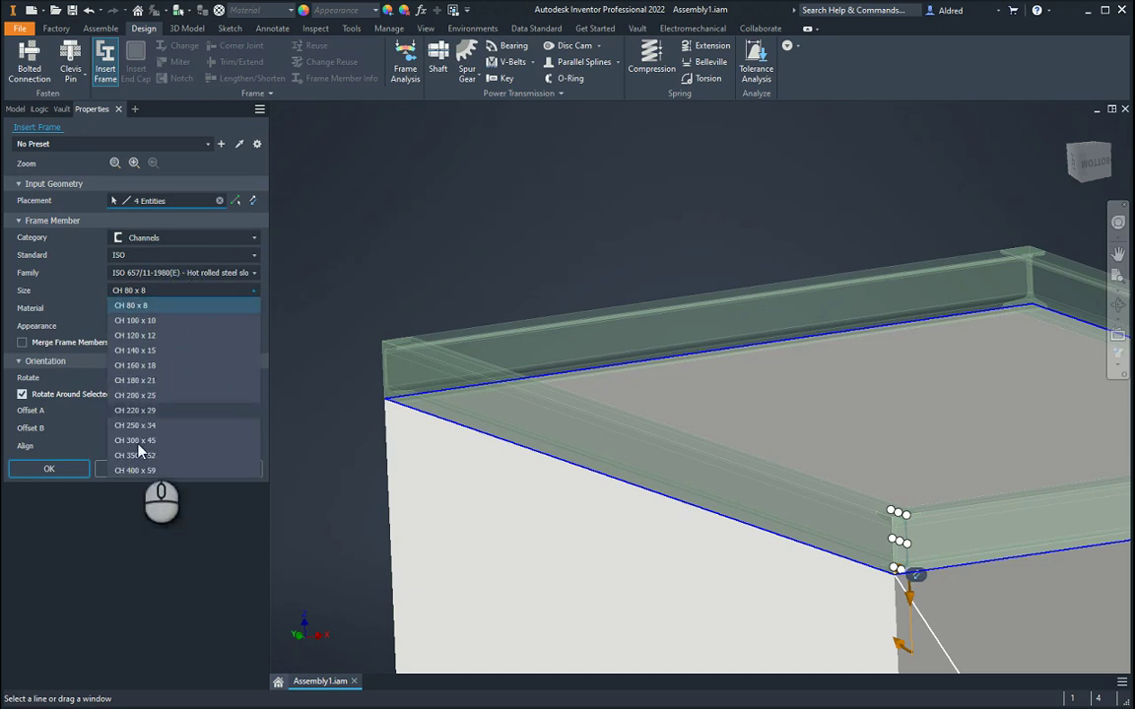
left_click(136, 308)
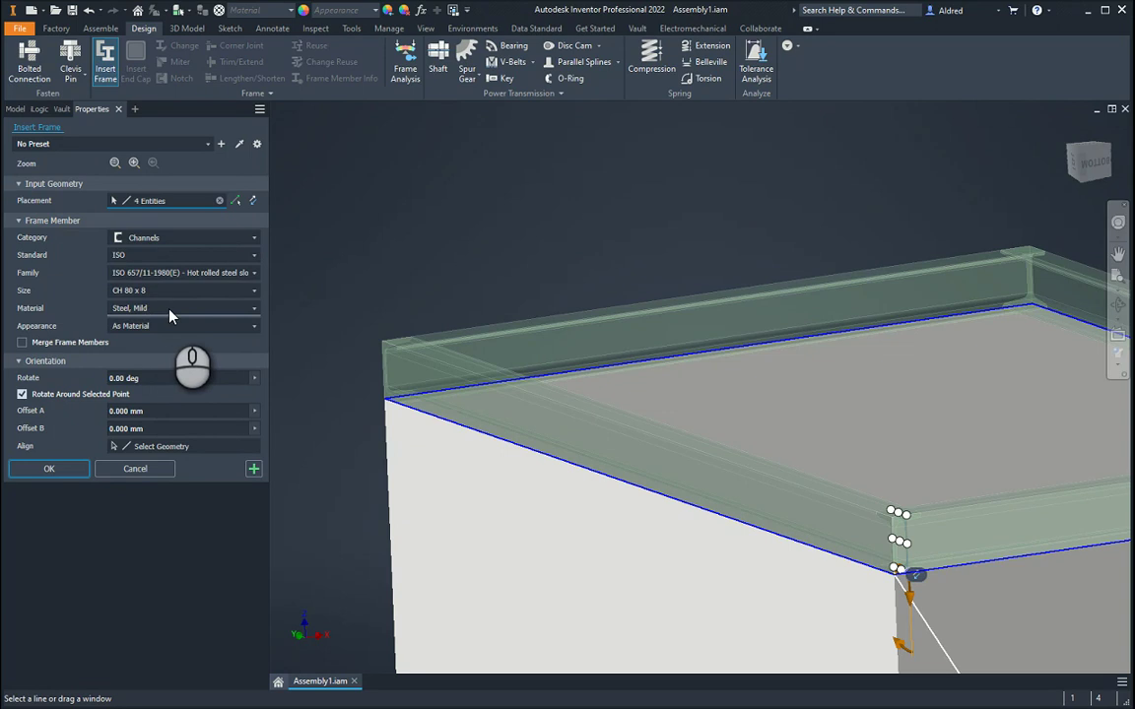
left_click(170, 310)
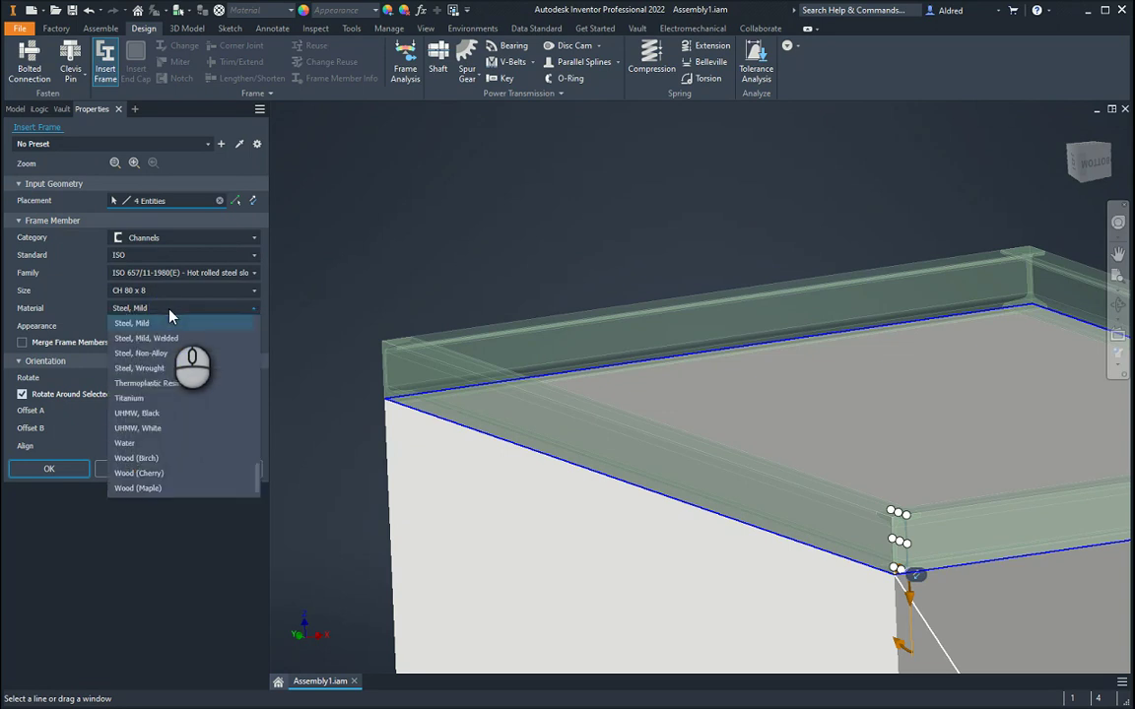
left_click(170, 314)
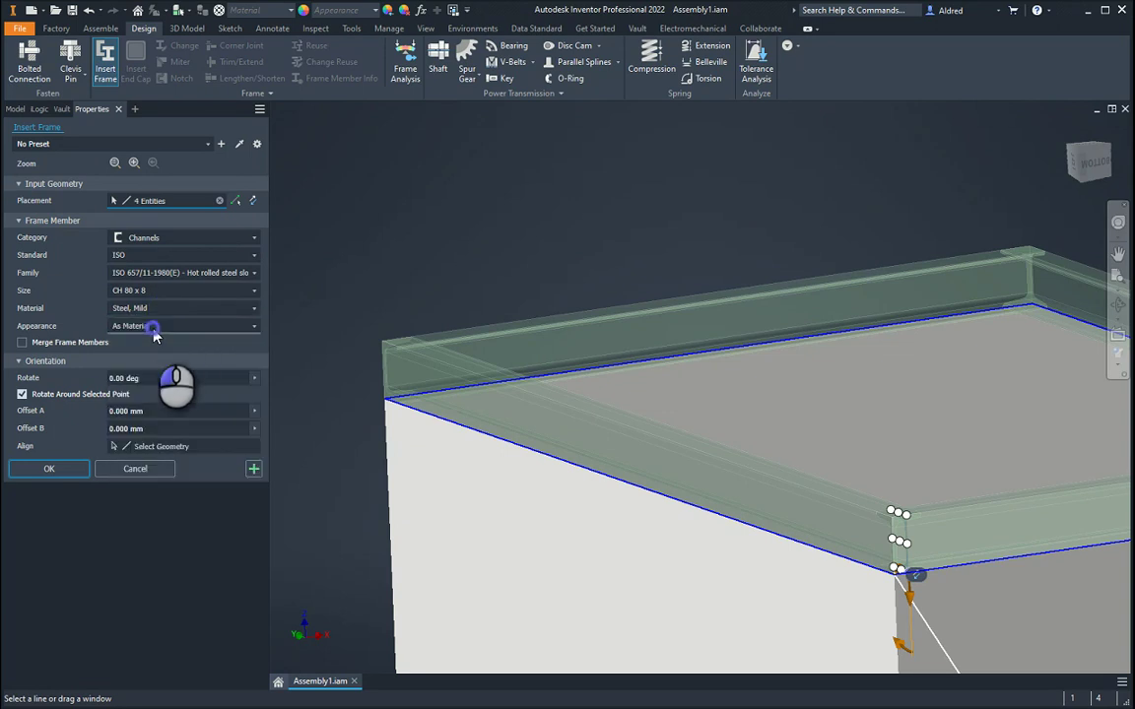
left_click(150, 327)
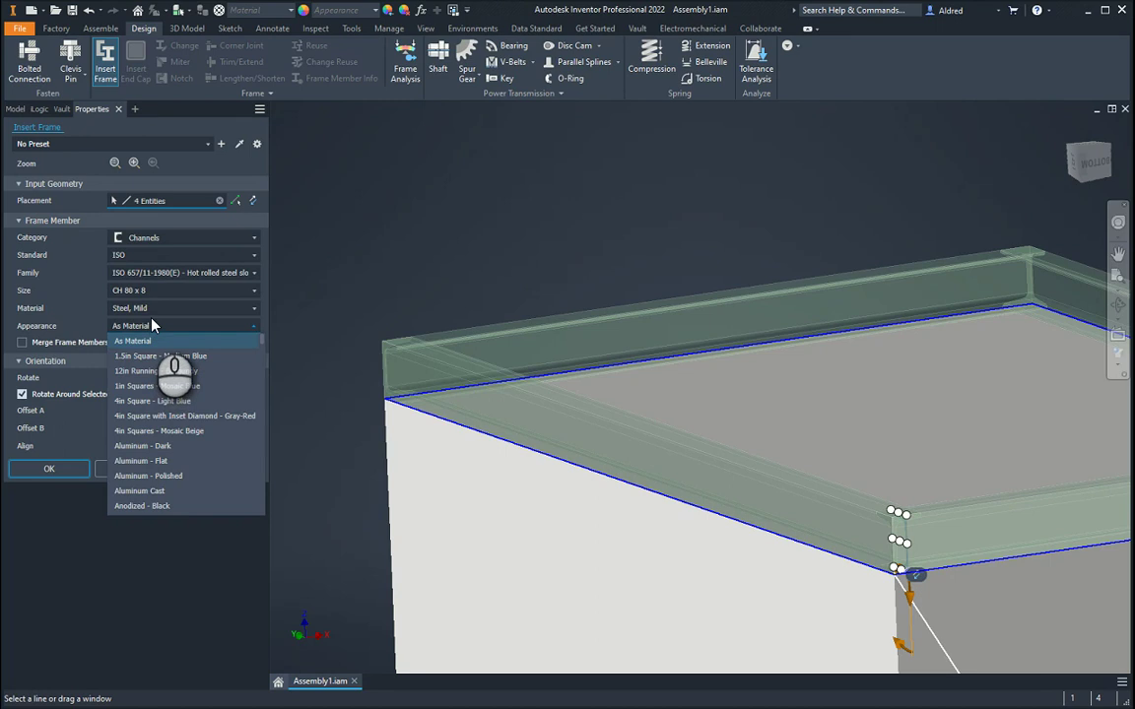
left_click(152, 326)
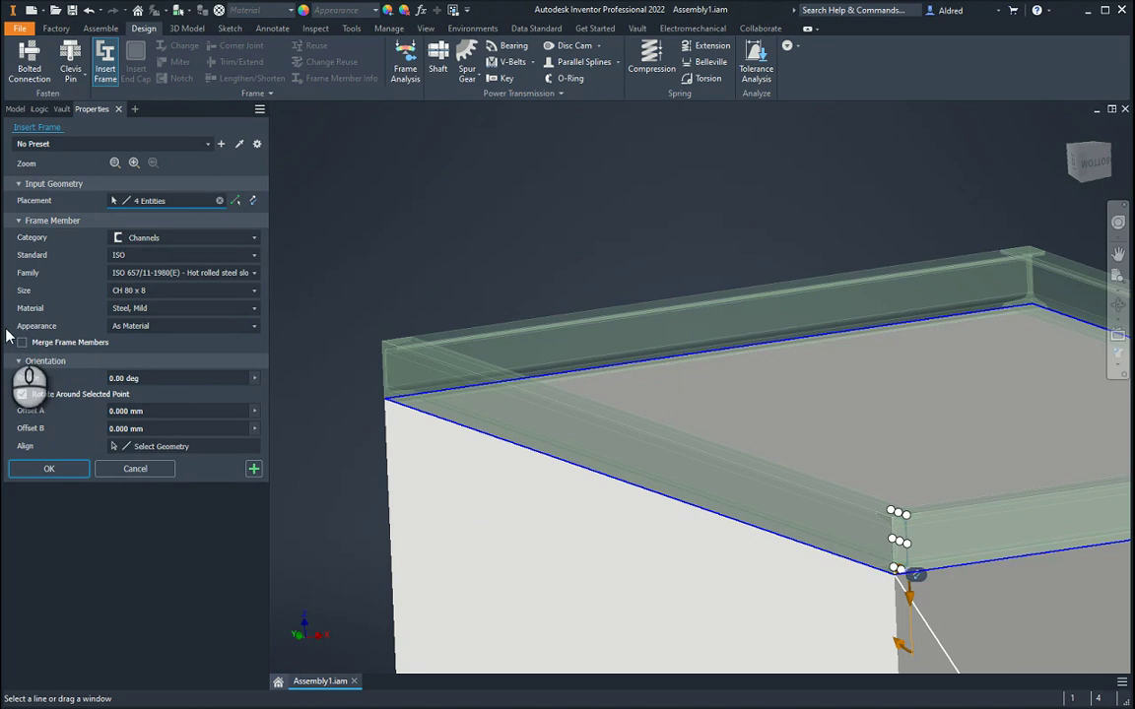
Rotate the channel profile 35 degrees around the selected point and insert the four channel members
left_click(21, 394)
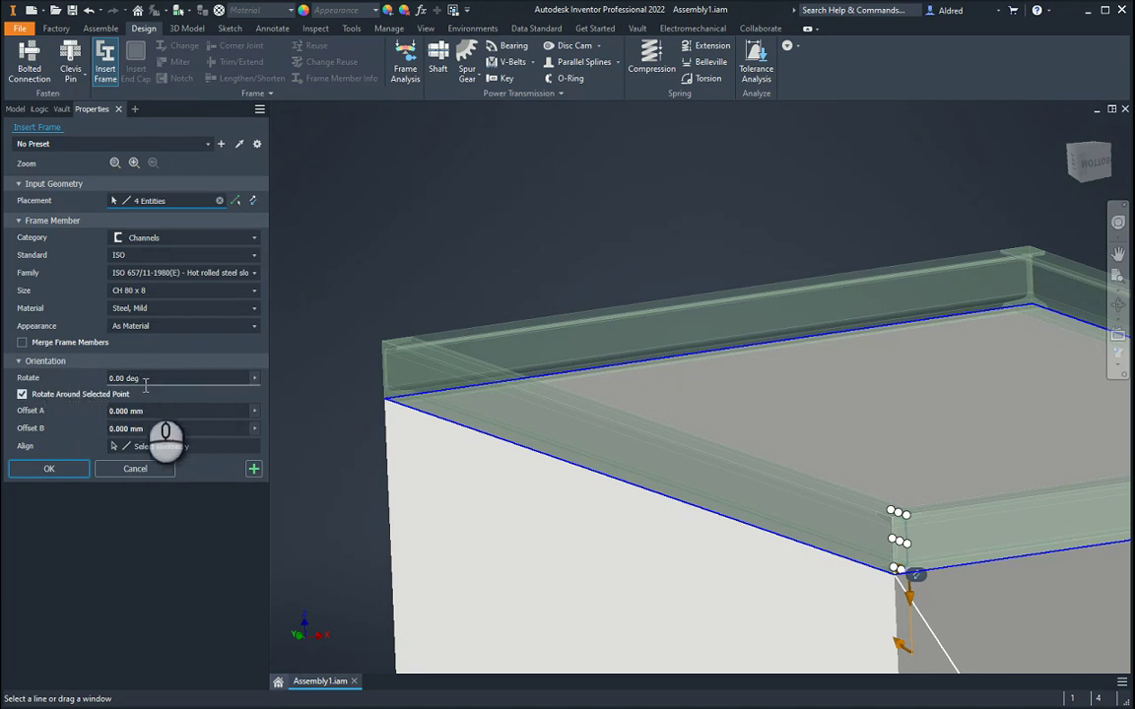
middle_click_drag(750, 560, 808, 579, "shift")
scroll(808, 579, "up", 5)
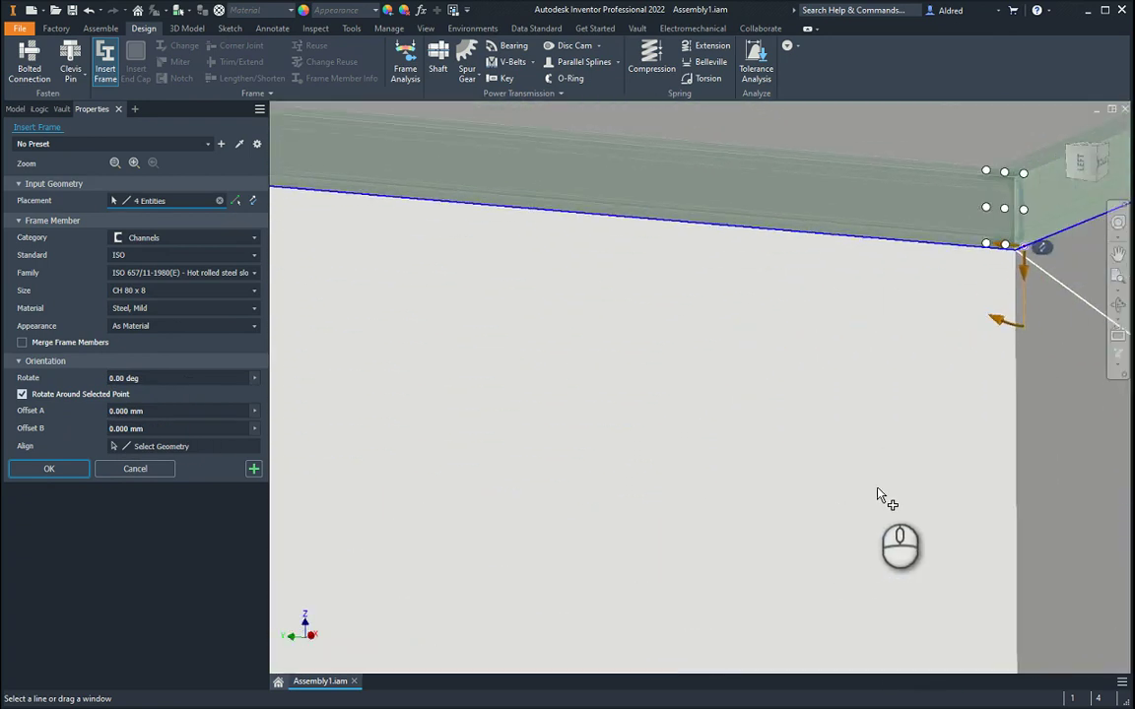
left_click_drag(975, 350, 958, 375)
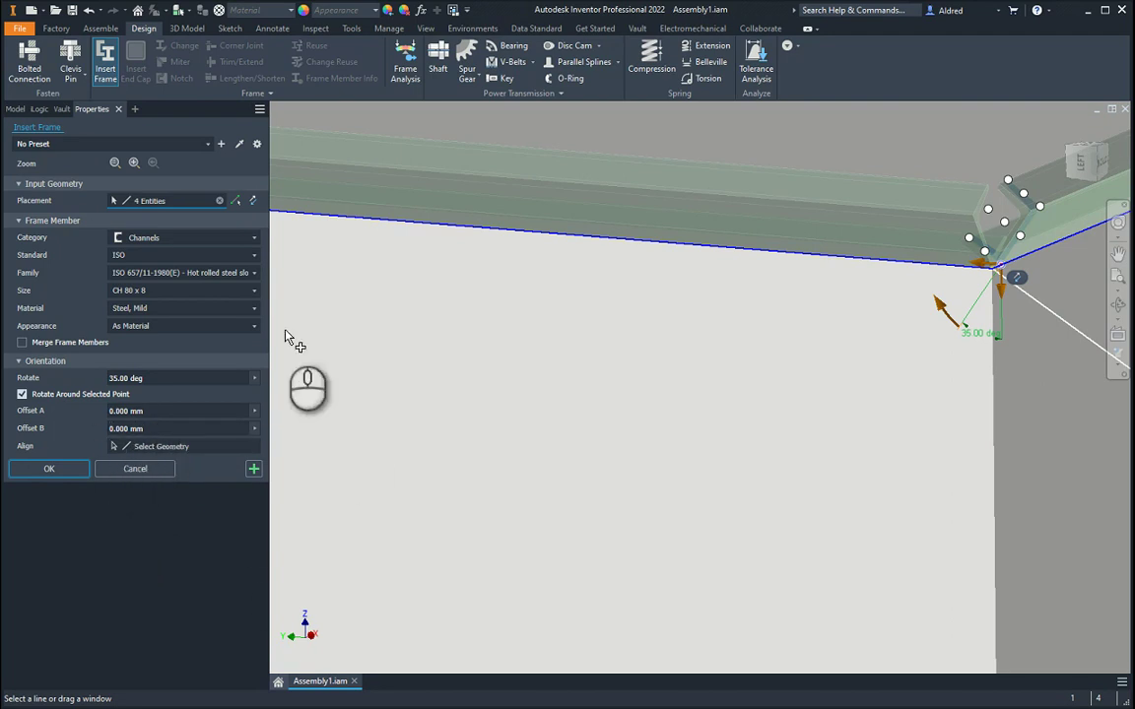
left_click(50, 469)
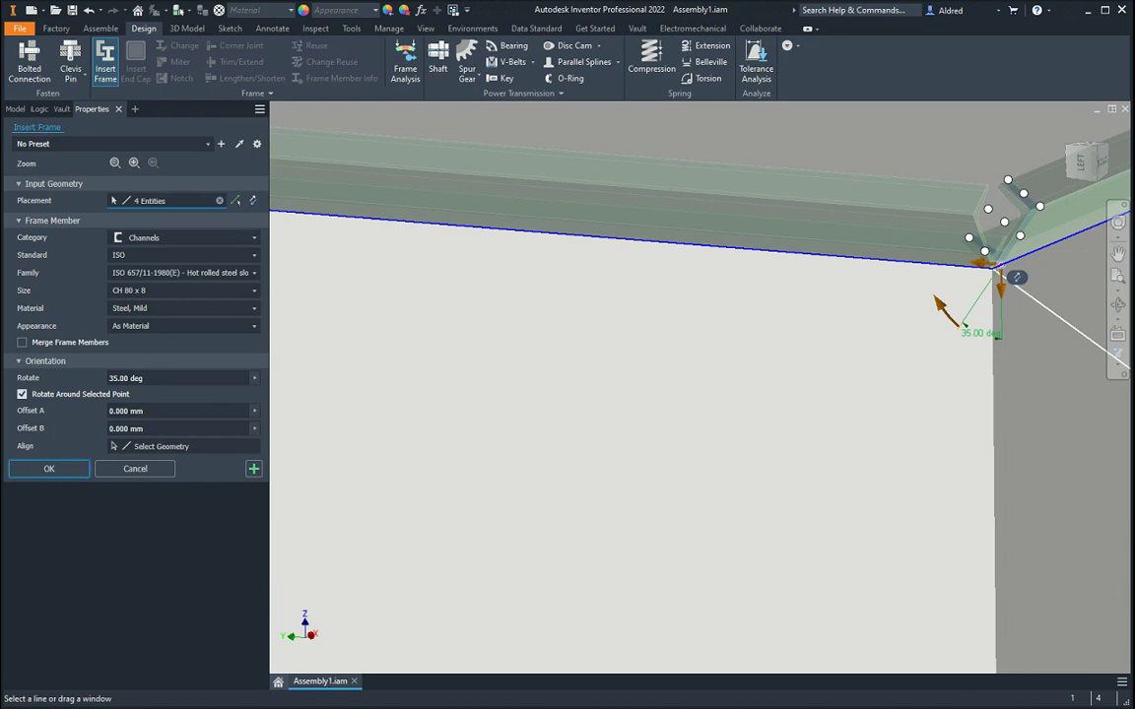
key("Return")
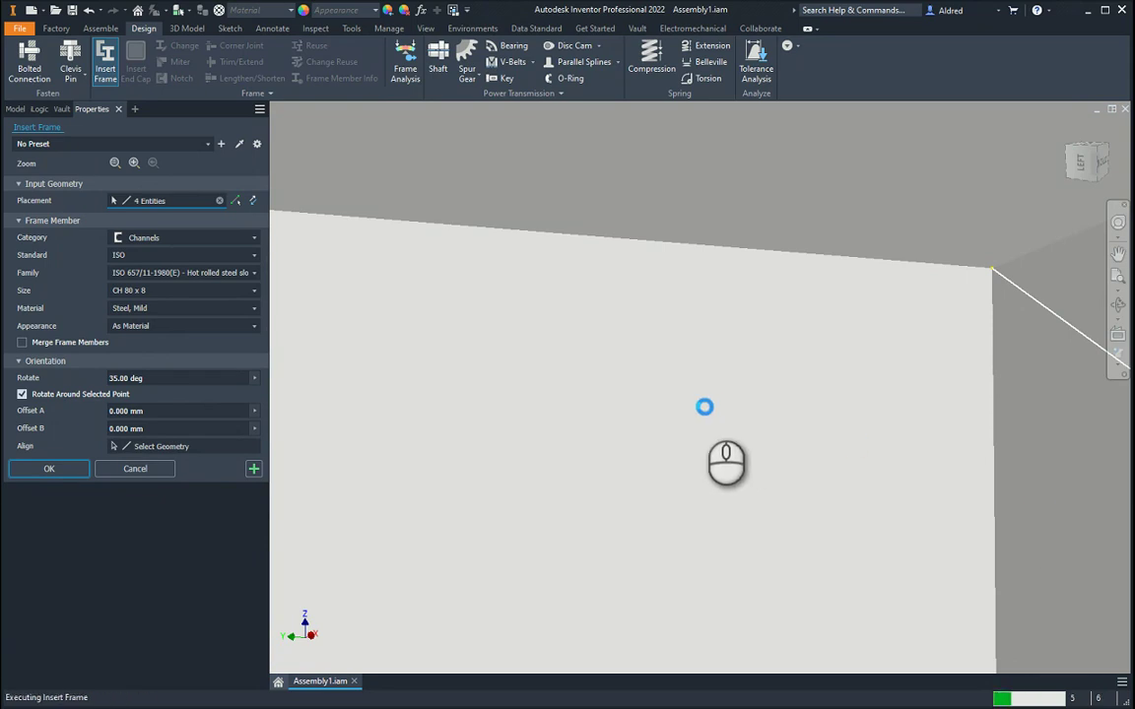
Examine the rotated channels around the box's top edges and how their ends meet at the corners
scroll(954, 296, "up", 3)
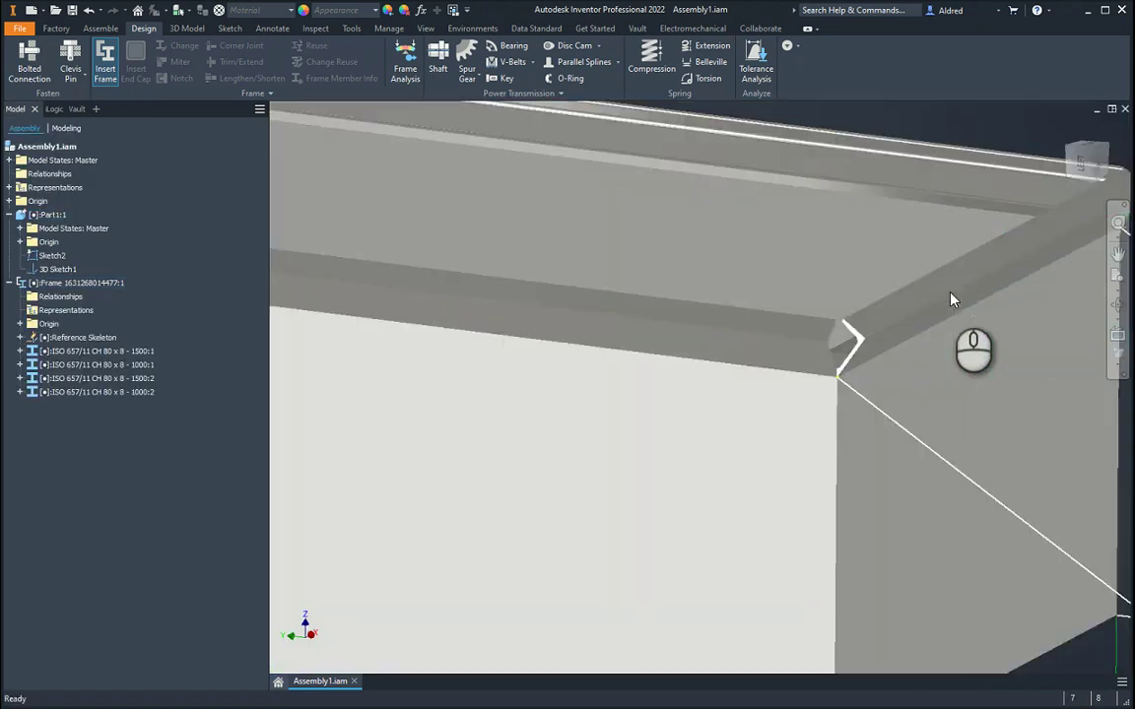
scroll(886, 335, "up", 2)
middle_click_drag(859, 354, 831, 363, "shift")
scroll(829, 364, "down", 5)
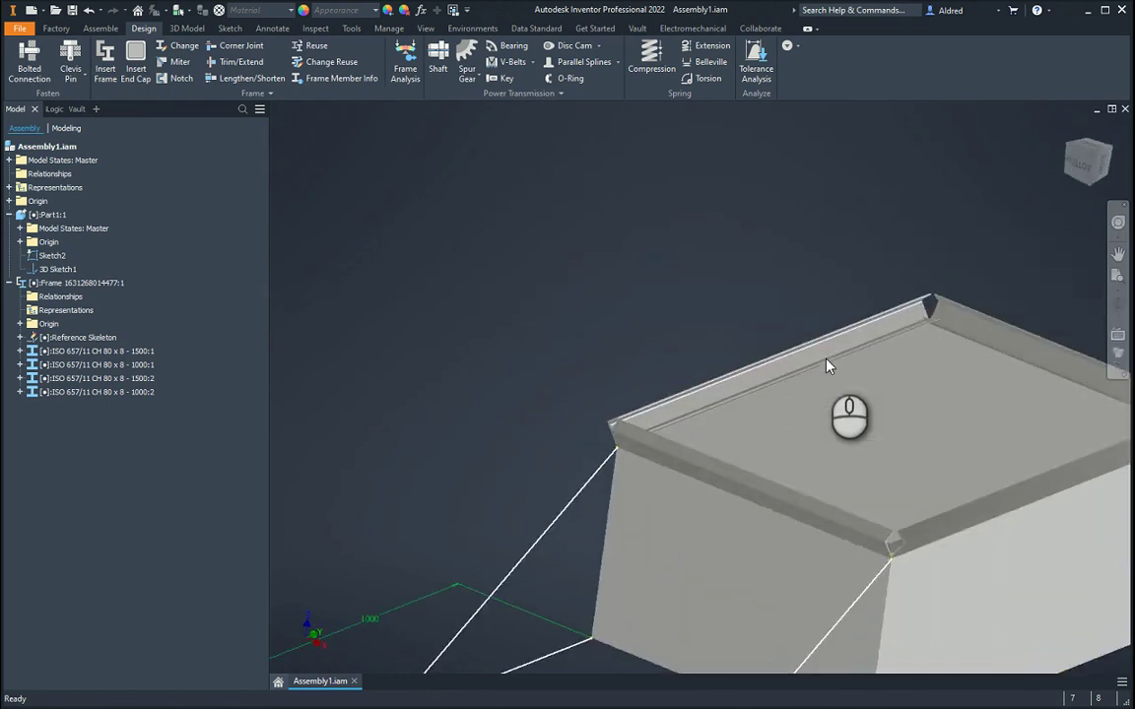
scroll(990, 300, "down", 2)
scroll(975, 306, "up", 5)
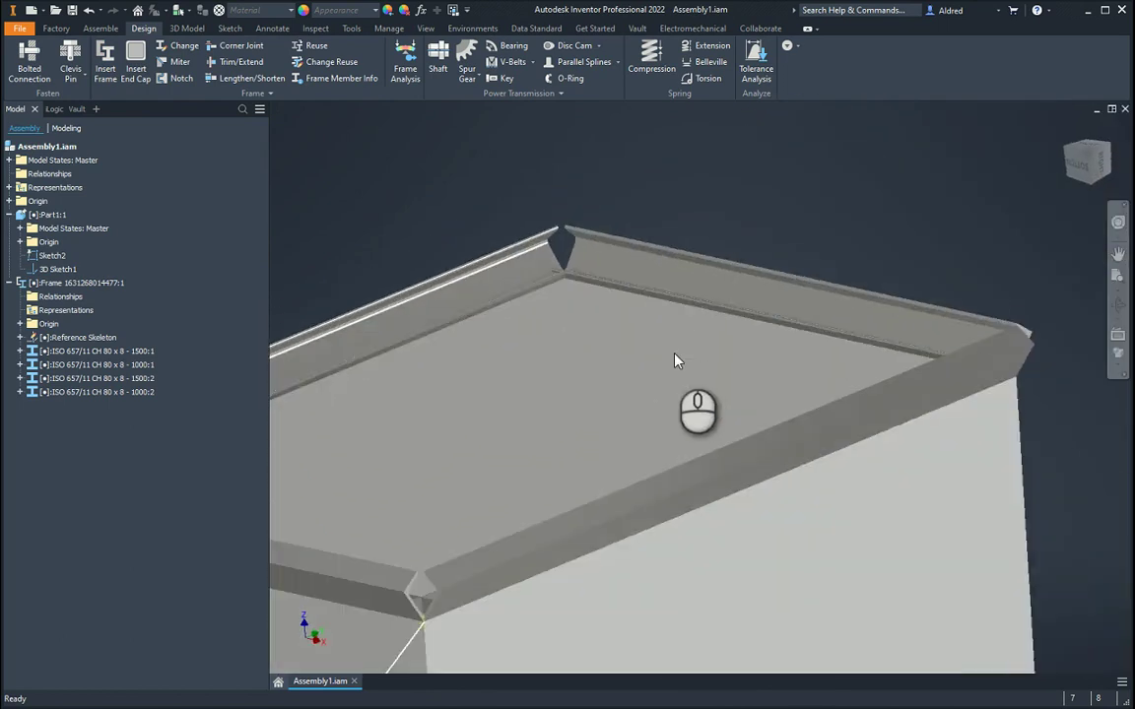
scroll(676, 360, "up", 3)
middle_click_drag(657, 376, 608, 337, "shift")
scroll(657, 362, "down", 5)
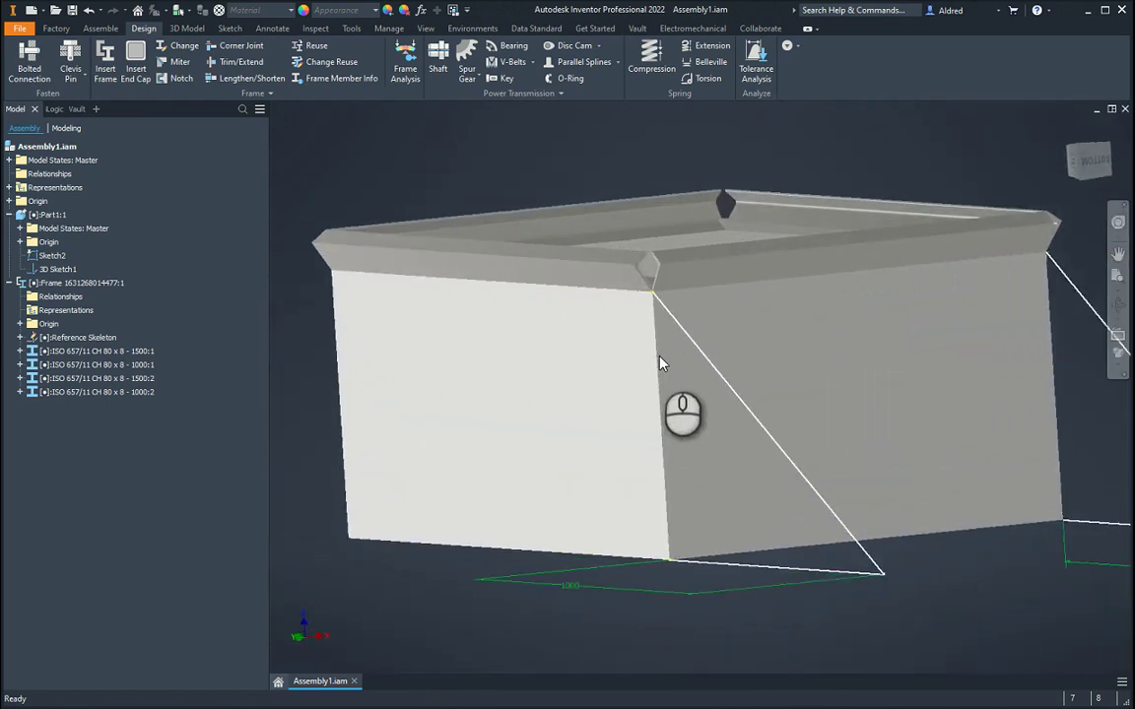
middle_click_drag(703, 348, 848, 410, "shift")
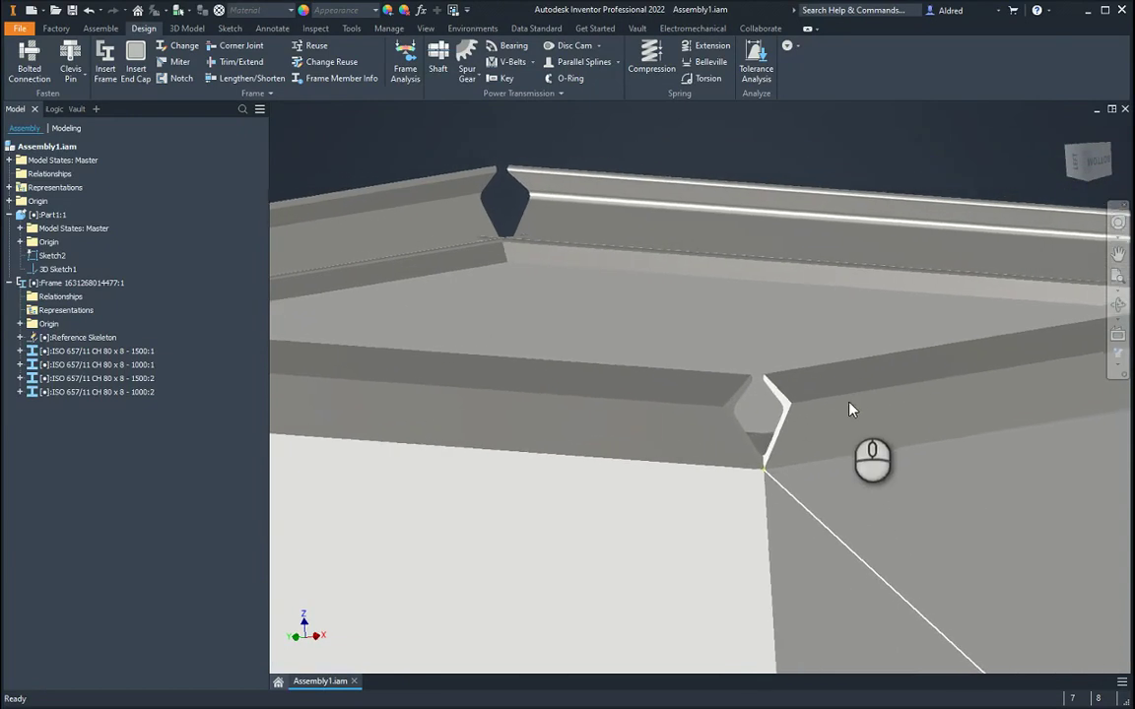
scroll(705, 506, "up", 6)
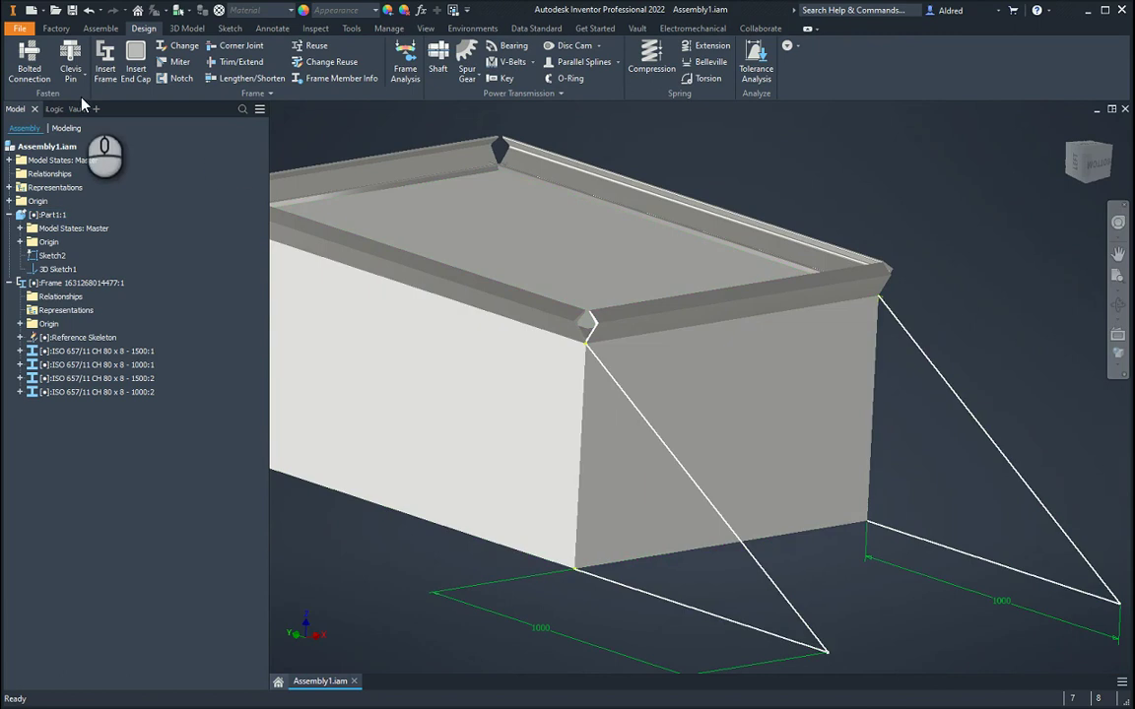
Start a new frame insertion with the Round Tubes category and select the two diagonal and two bottom lines of the side supports
left_click(106, 69)
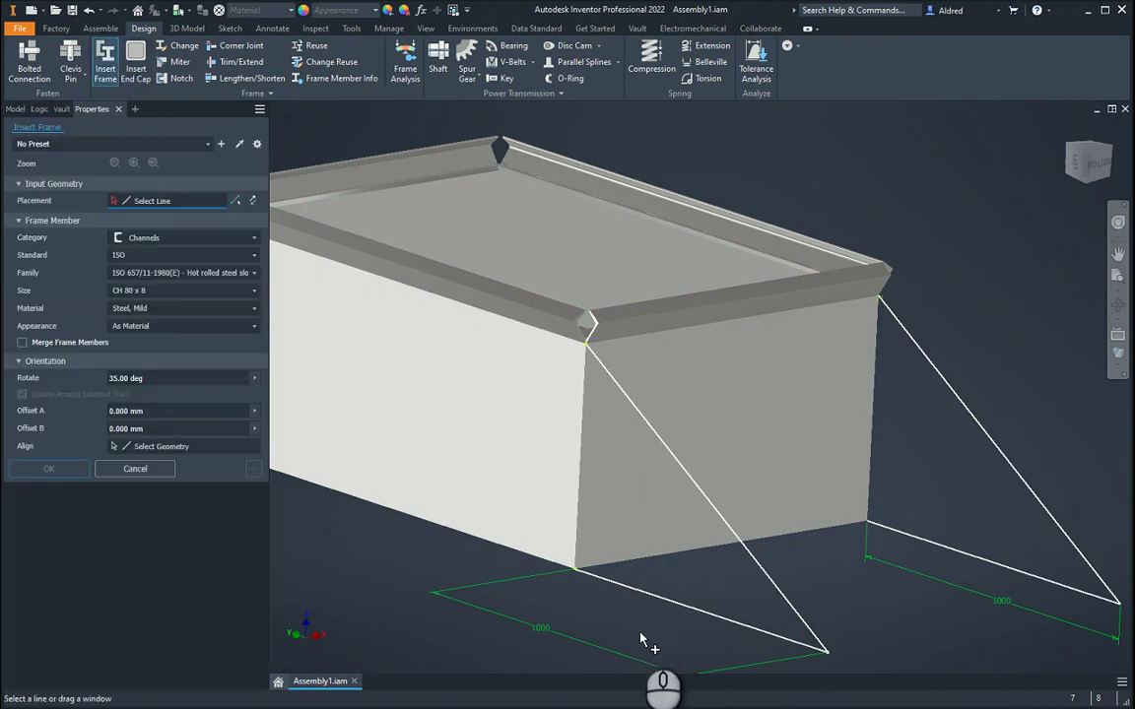
left_click(187, 237)
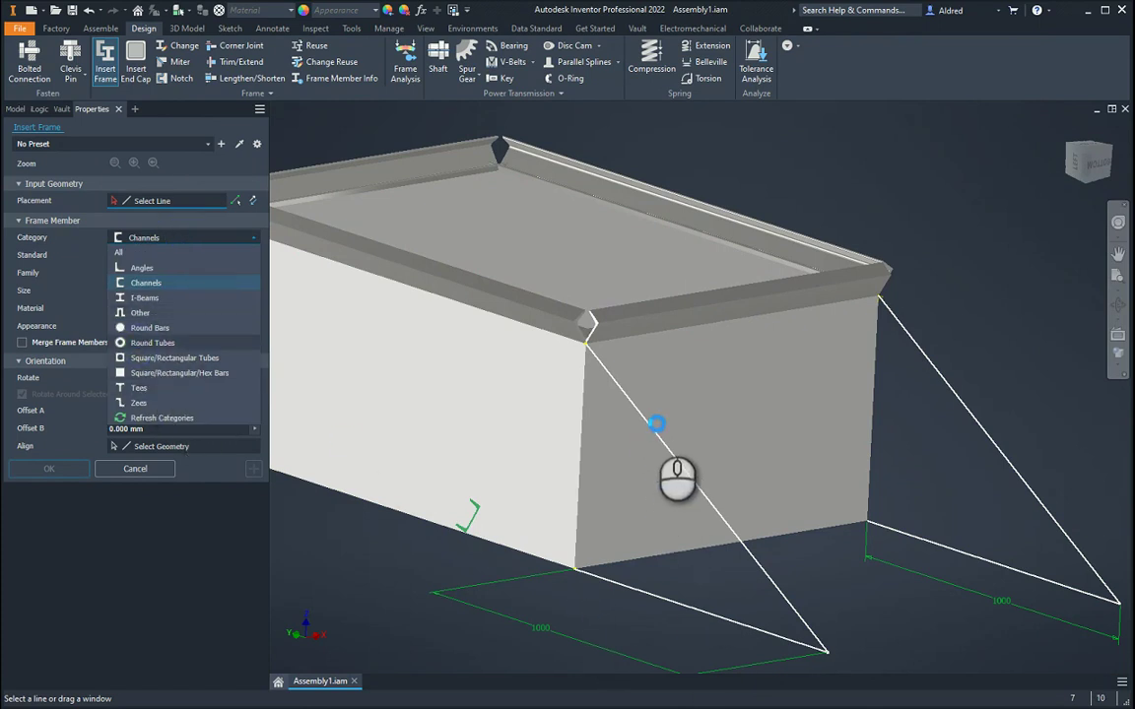
left_click(652, 436)
left_click(654, 438)
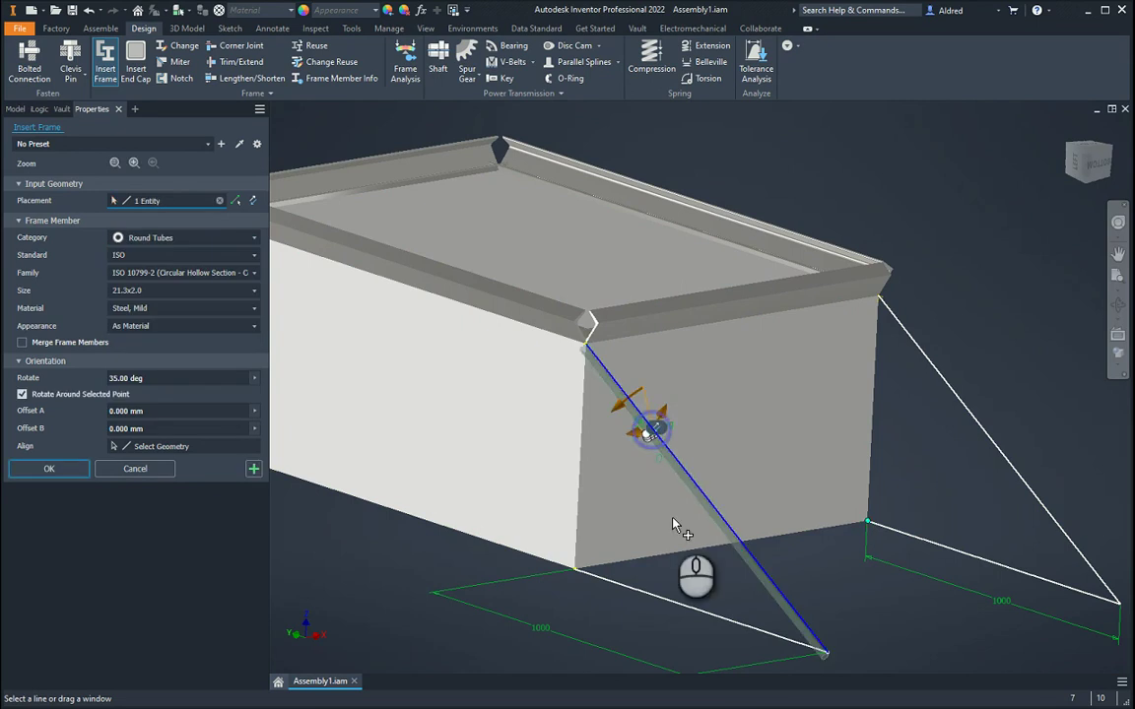
left_click(671, 600)
middle_click_drag(961, 557, 793, 523)
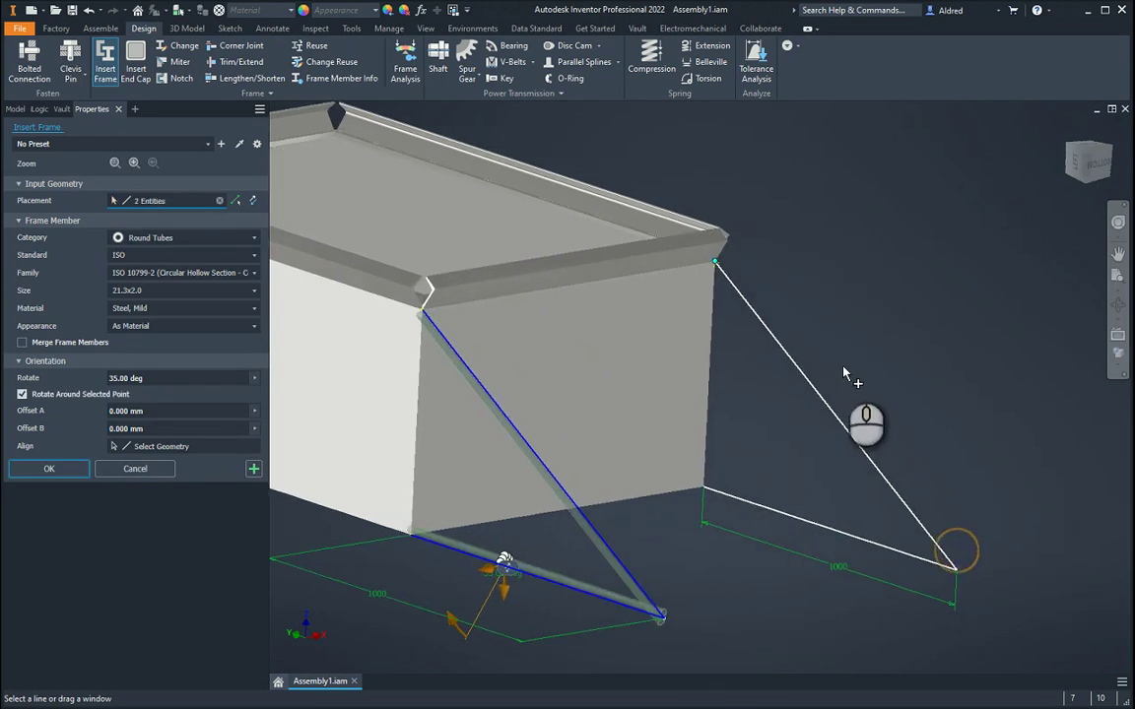
left_click(819, 400)
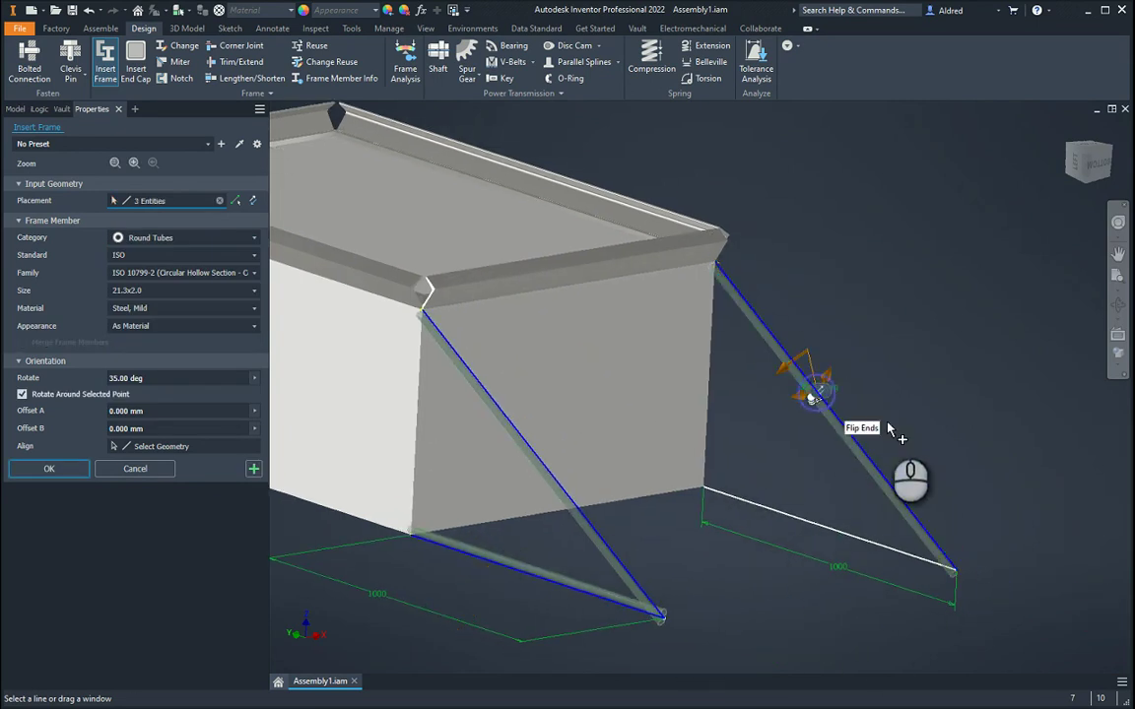
left_click(840, 536)
middle_click_drag(793, 620, 826, 558)
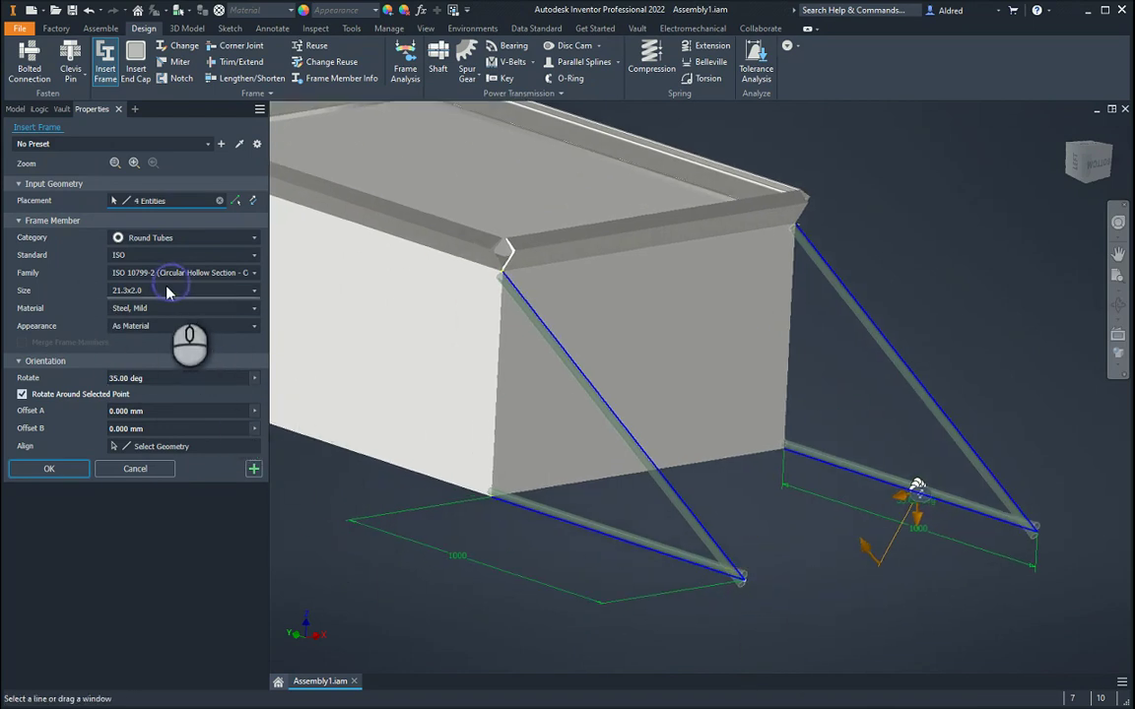
Set the round tube size to 88.9x4.0 and insert the four support members
left_click(248, 293)
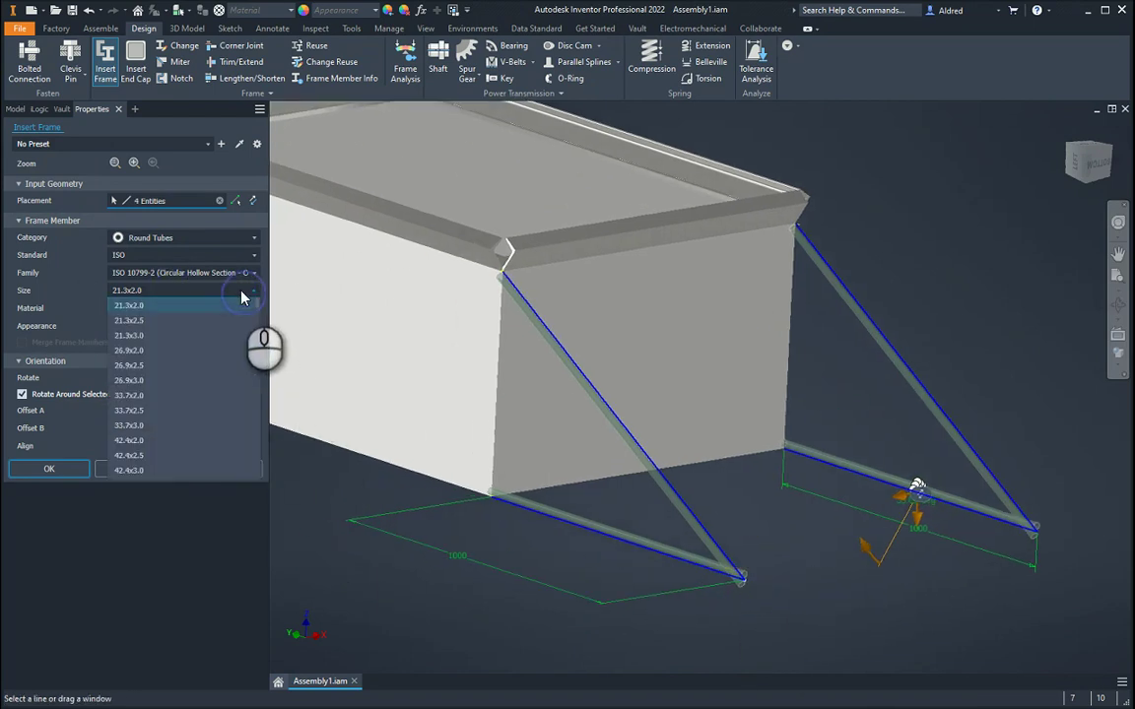
scroll(158, 423, "down", 8)
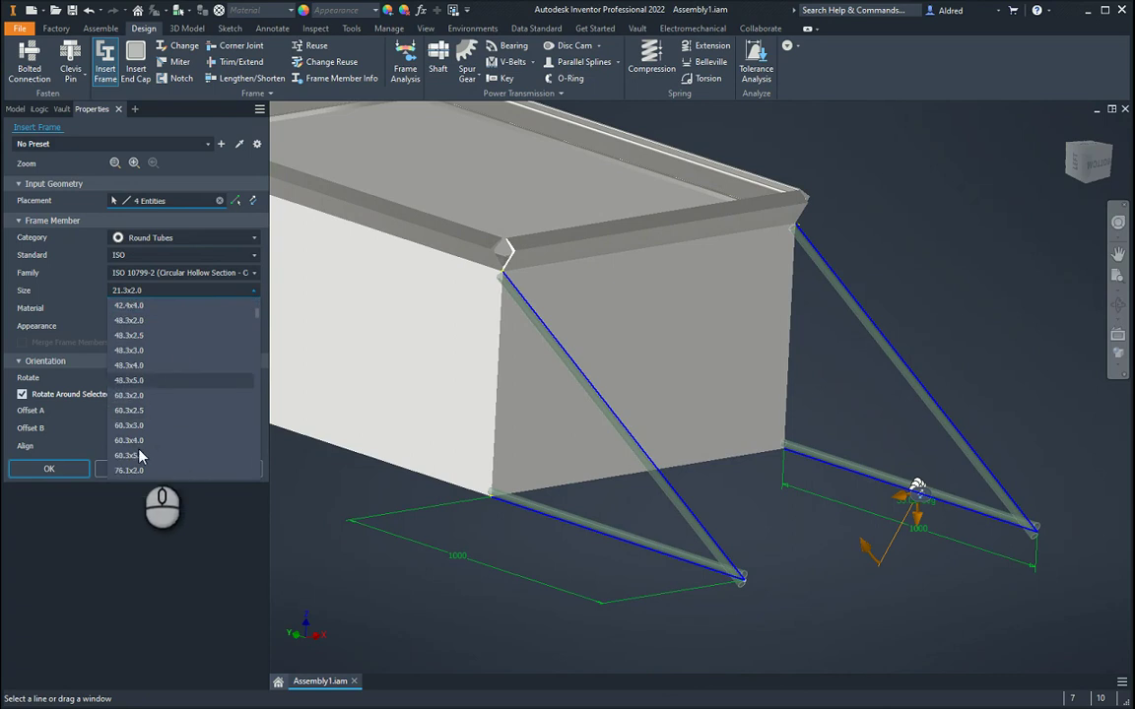
left_click(138, 441)
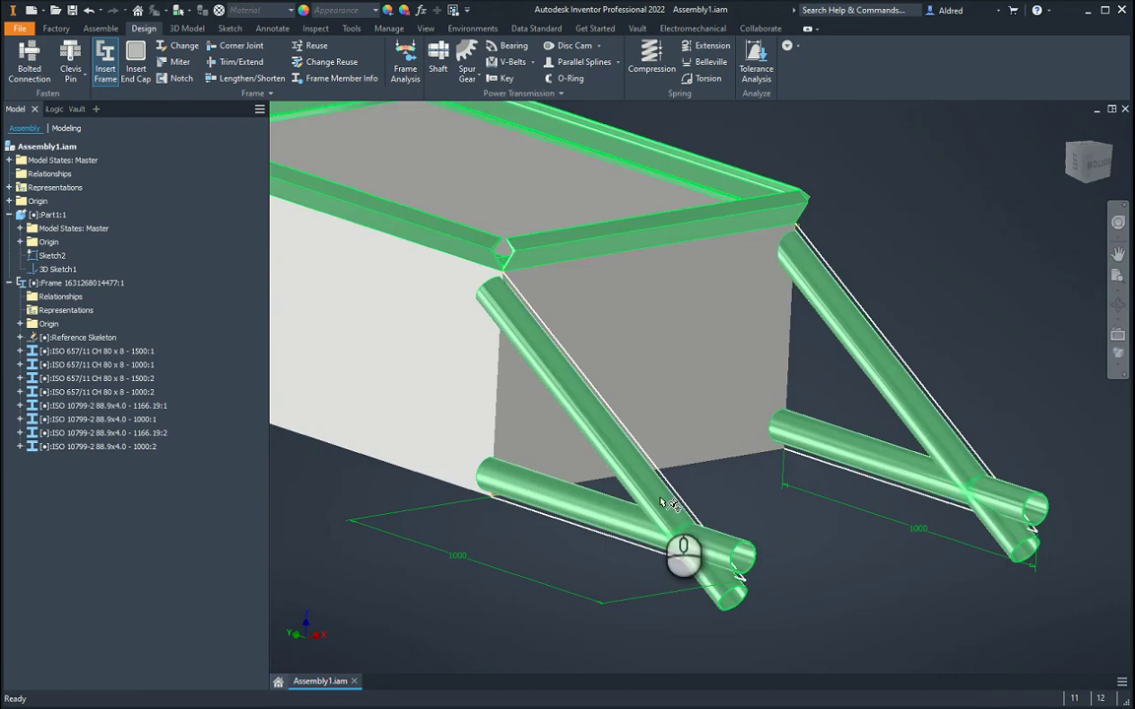
Set the BOM structure of the skeleton part Part1 to Reference
scroll(836, 519, "down", 5)
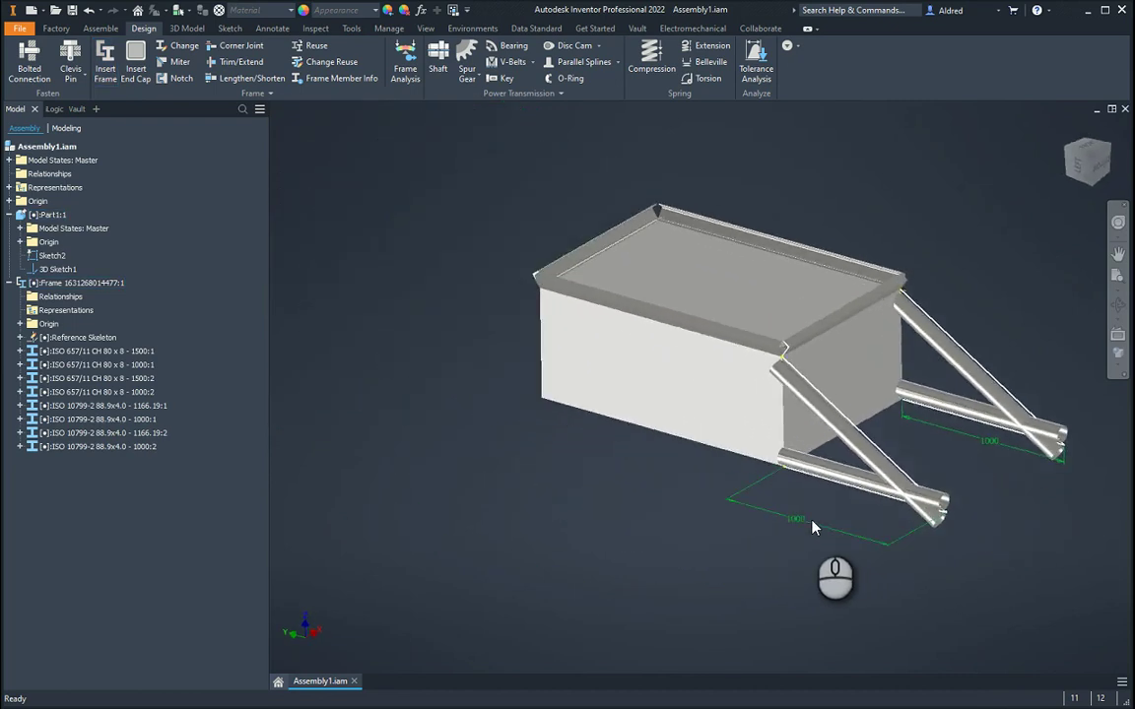
scroll(815, 527, "up", 6)
scroll(808, 498, "down", 3)
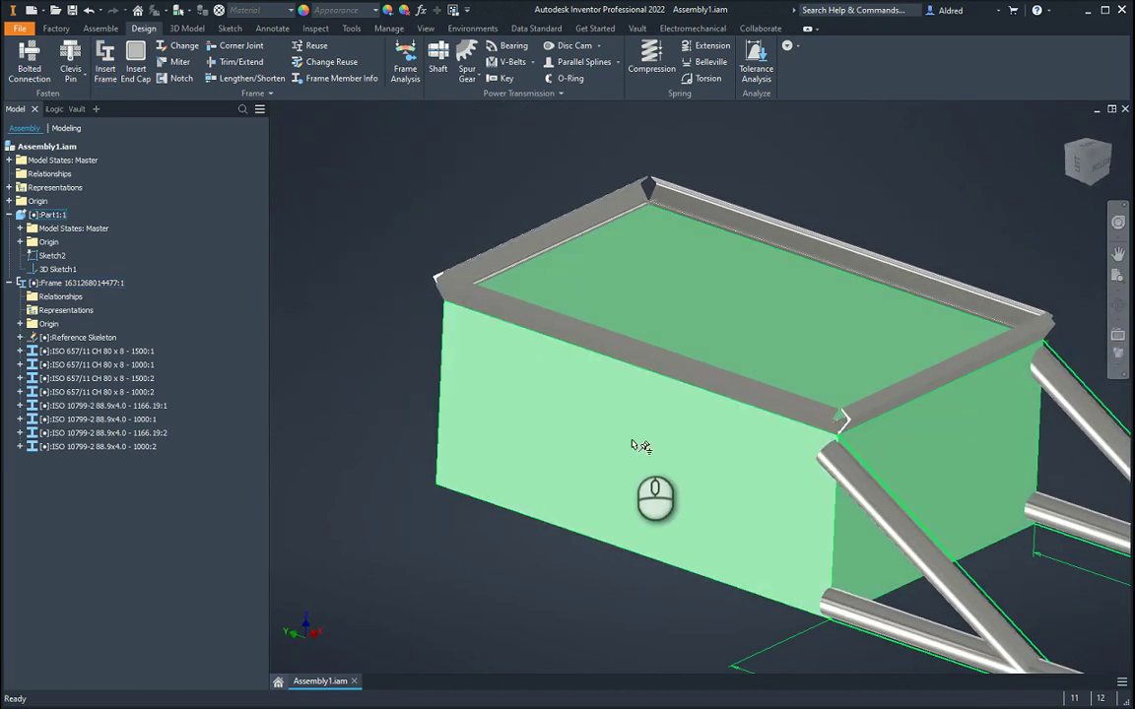
left_click(676, 417)
left_click(54, 217)
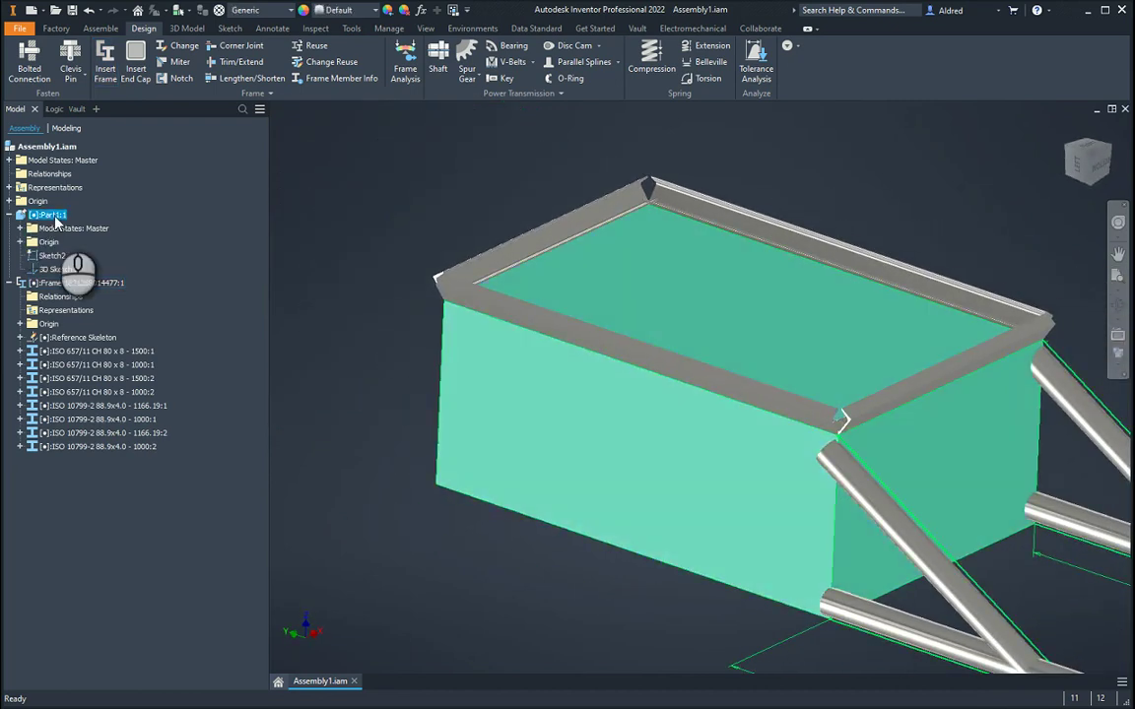
right_click(54, 217)
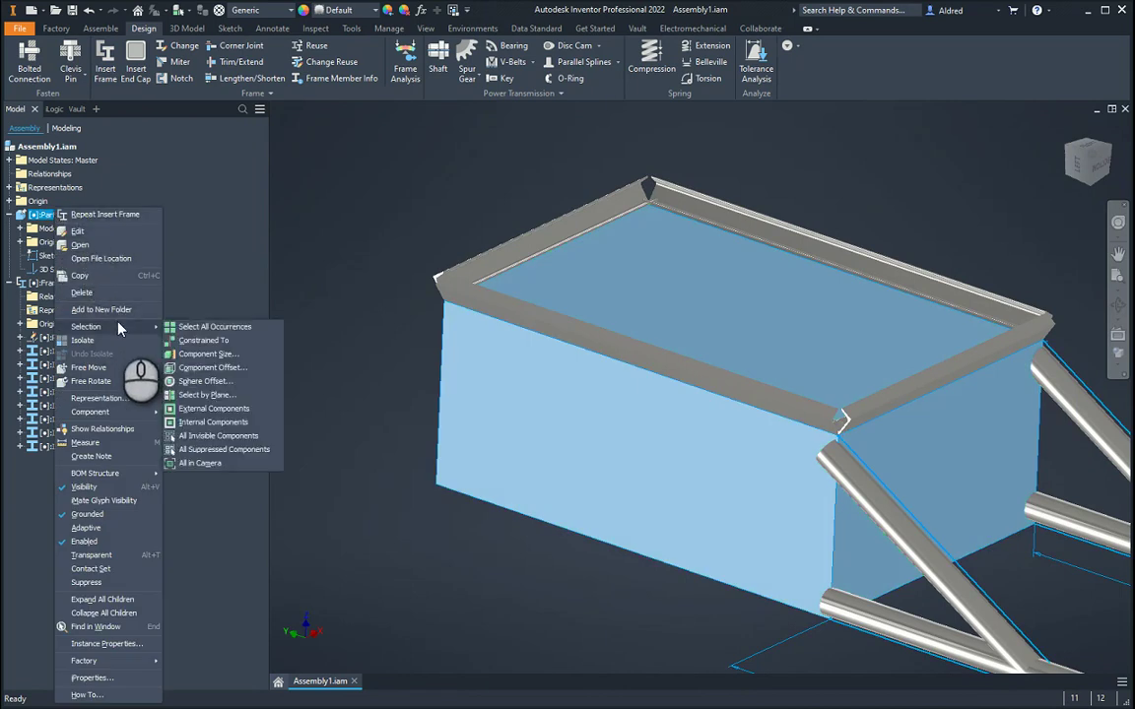
mouse_move(138, 421)
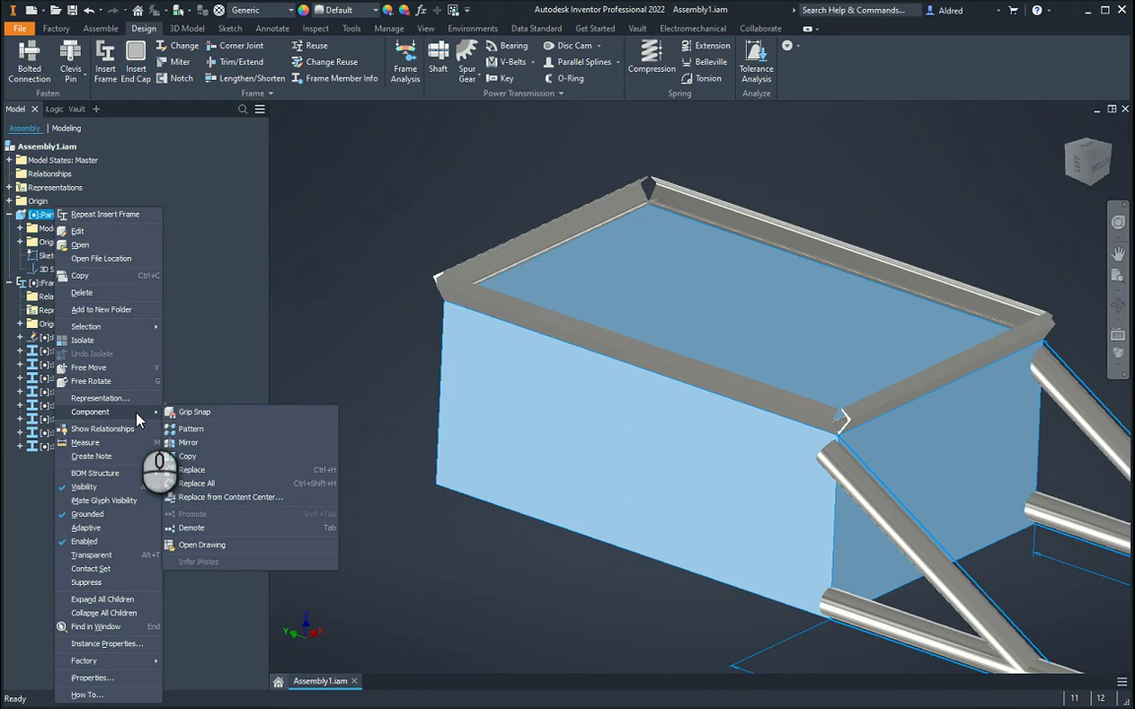
mouse_move(153, 474)
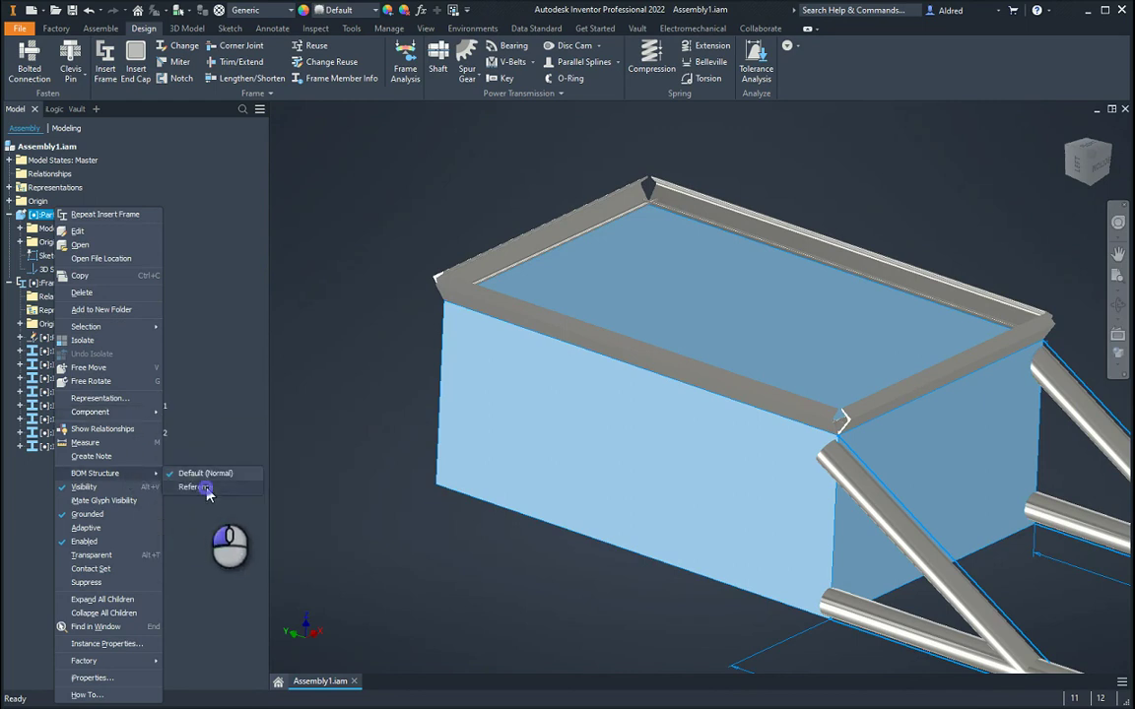
left_click(181, 485)
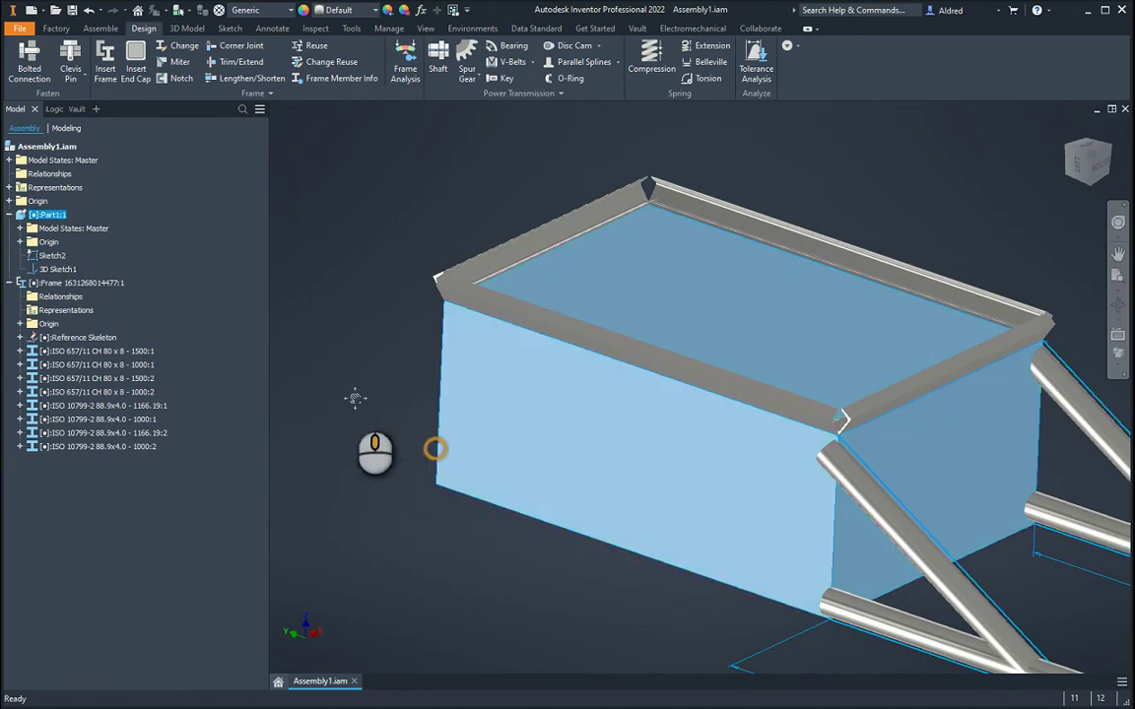
Hide the skeleton part Part1 so only the frame members are displayed
middle_click_drag(355, 398, 285, 353)
left_click(51, 217)
right_click(53, 219)
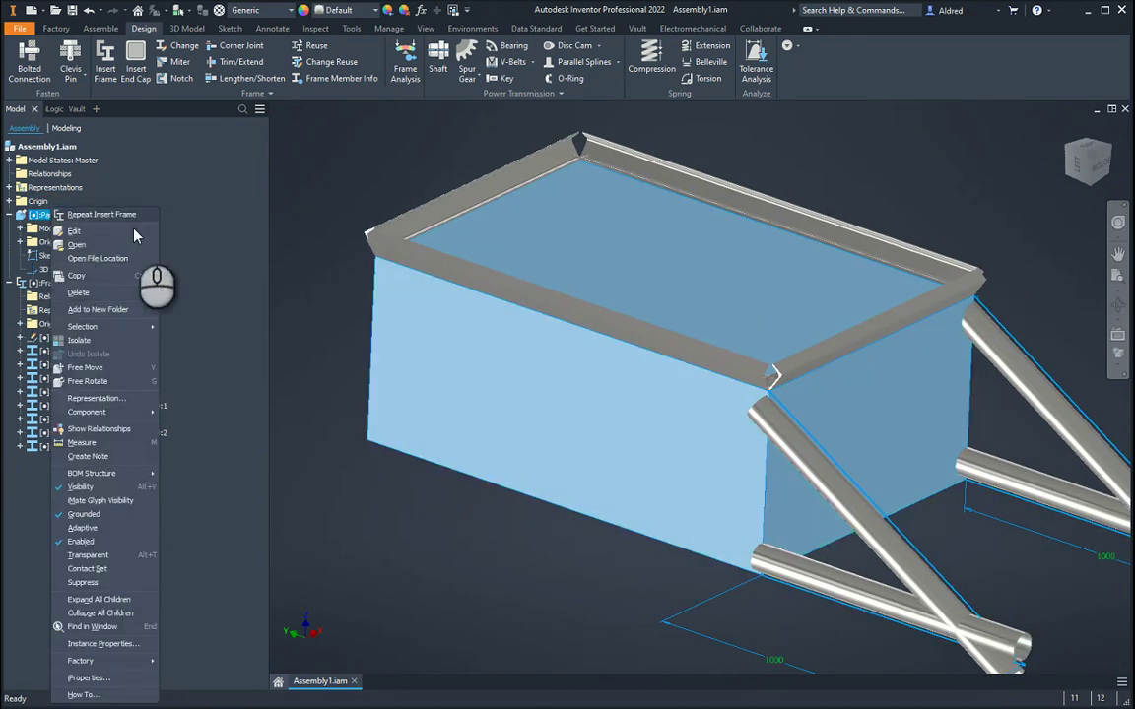
left_click(79, 487)
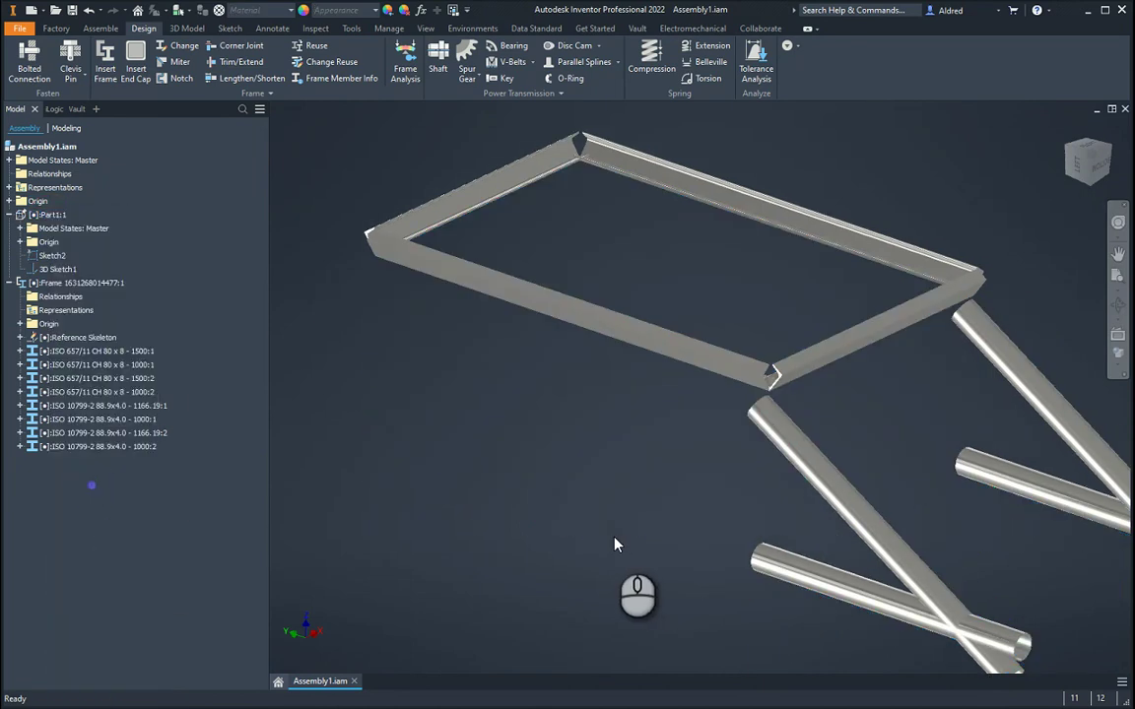
Miter the first corner of the rectangular channel frame between the two adjacent channels, keeping the Miter command active for another cut
middle_click_drag(610, 546, 580, 458, "shift")
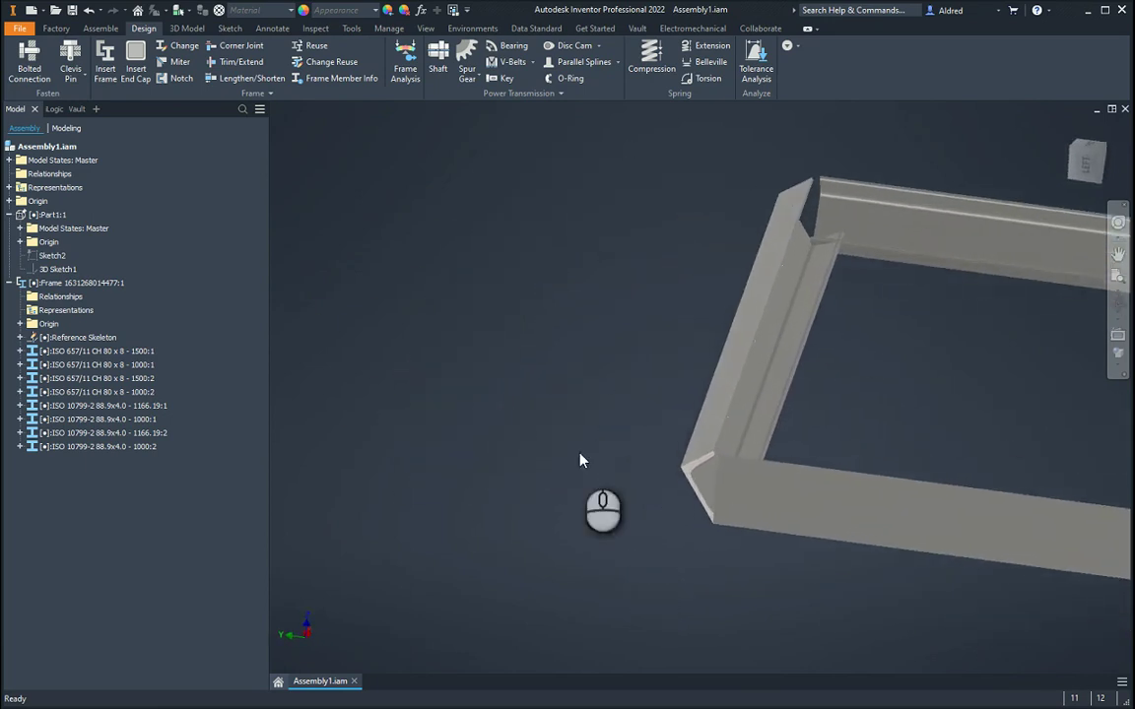
left_click(180, 63)
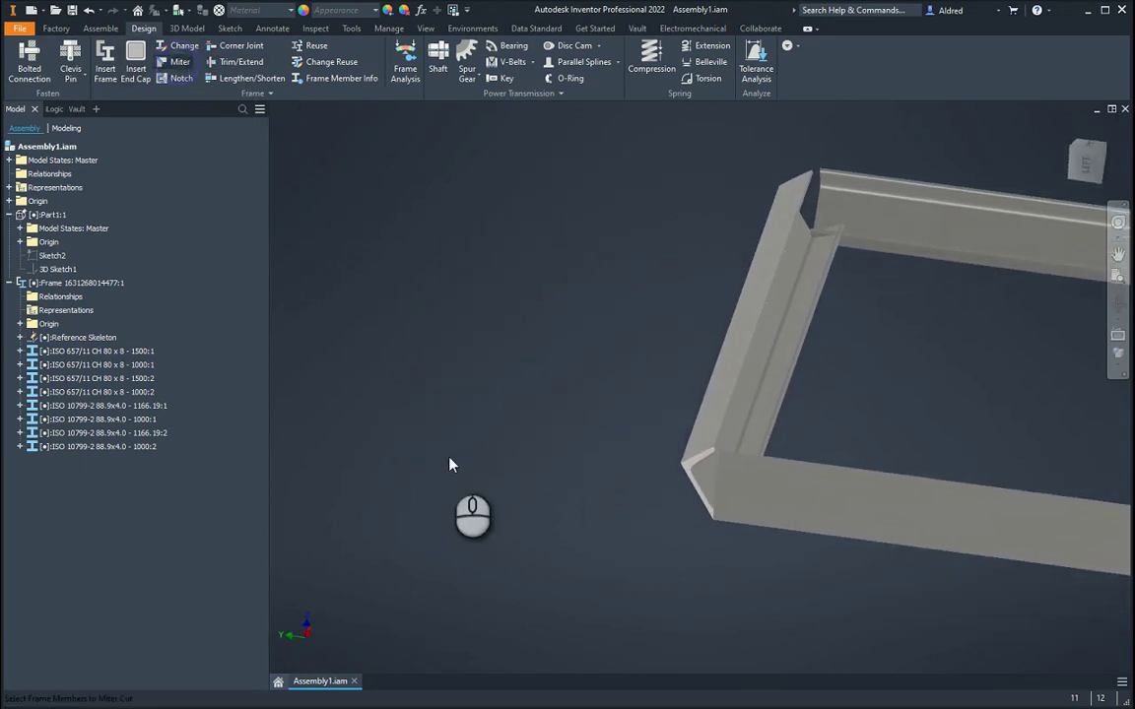
left_click(823, 502)
left_click(739, 389)
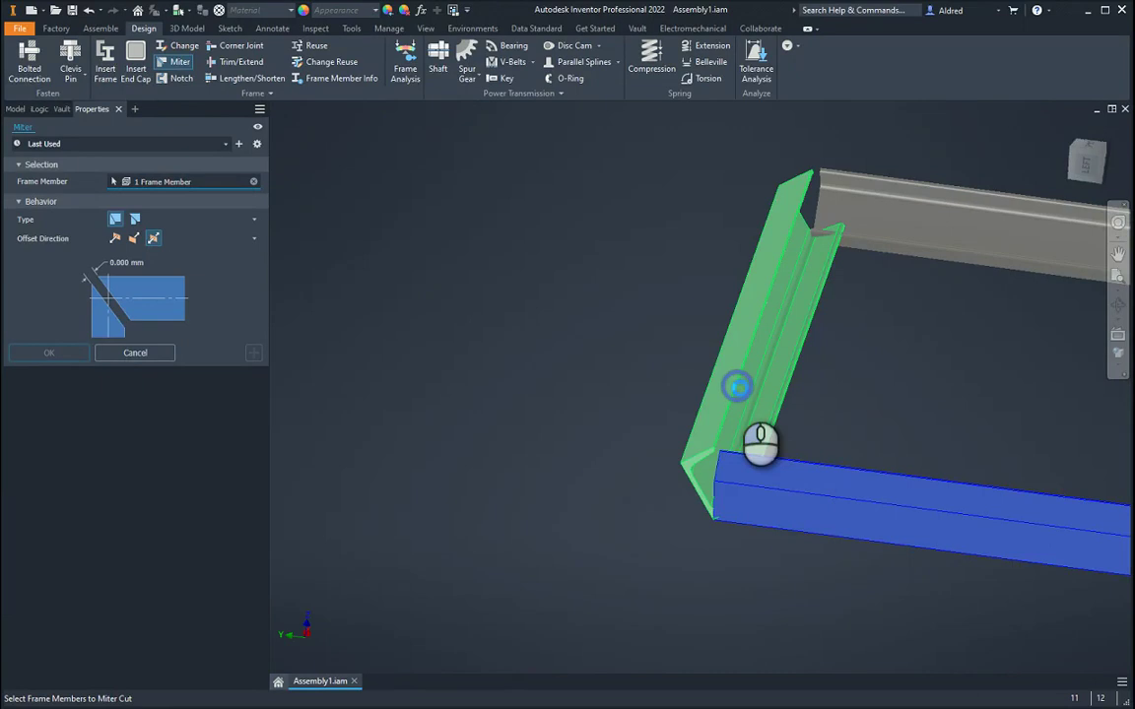
middle_click_drag(555, 518, 848, 577, "shift")
scroll(607, 537, "down", 3)
scroll(904, 573, "up", 3)
scroll(904, 573, "down", 3)
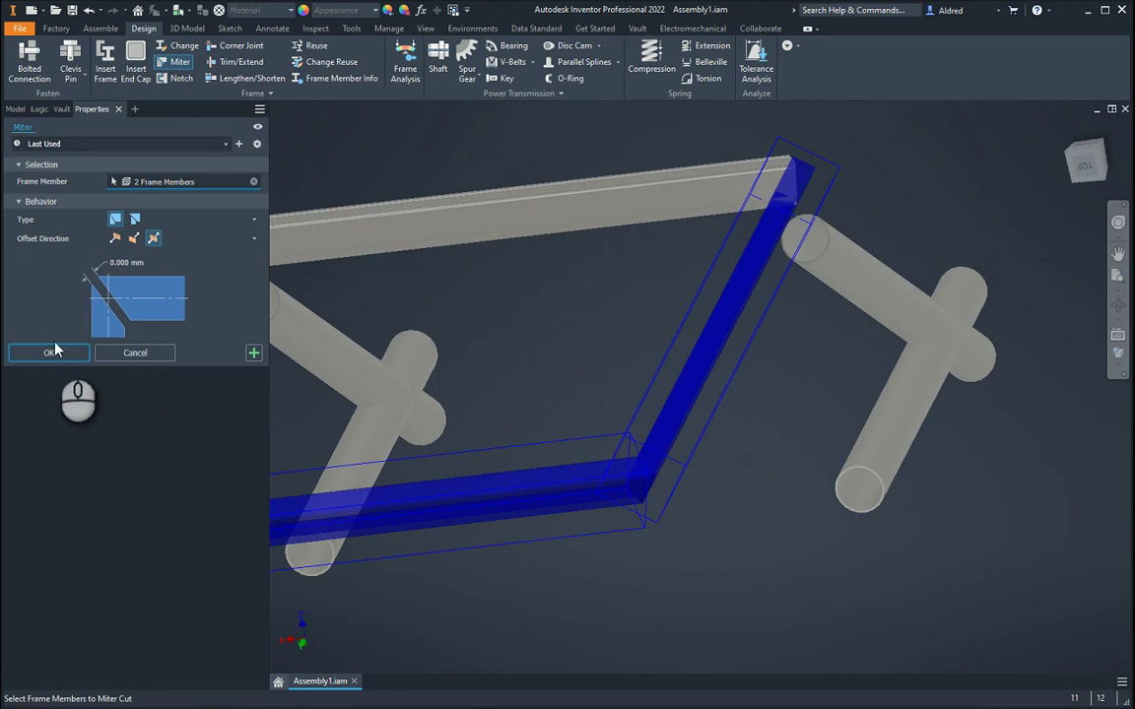
left_click(253, 353)
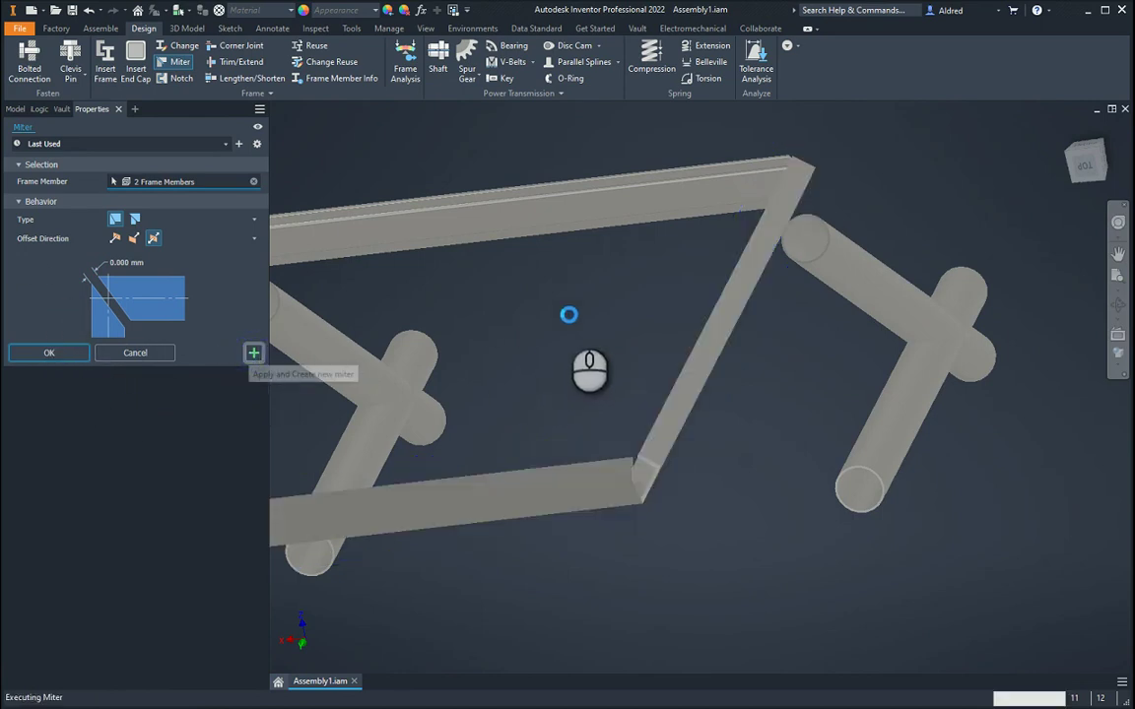
Miter the next corner of the channel frame between the two adjacent channels with a 2 mm gap, and finish the Miter command
left_click(757, 179)
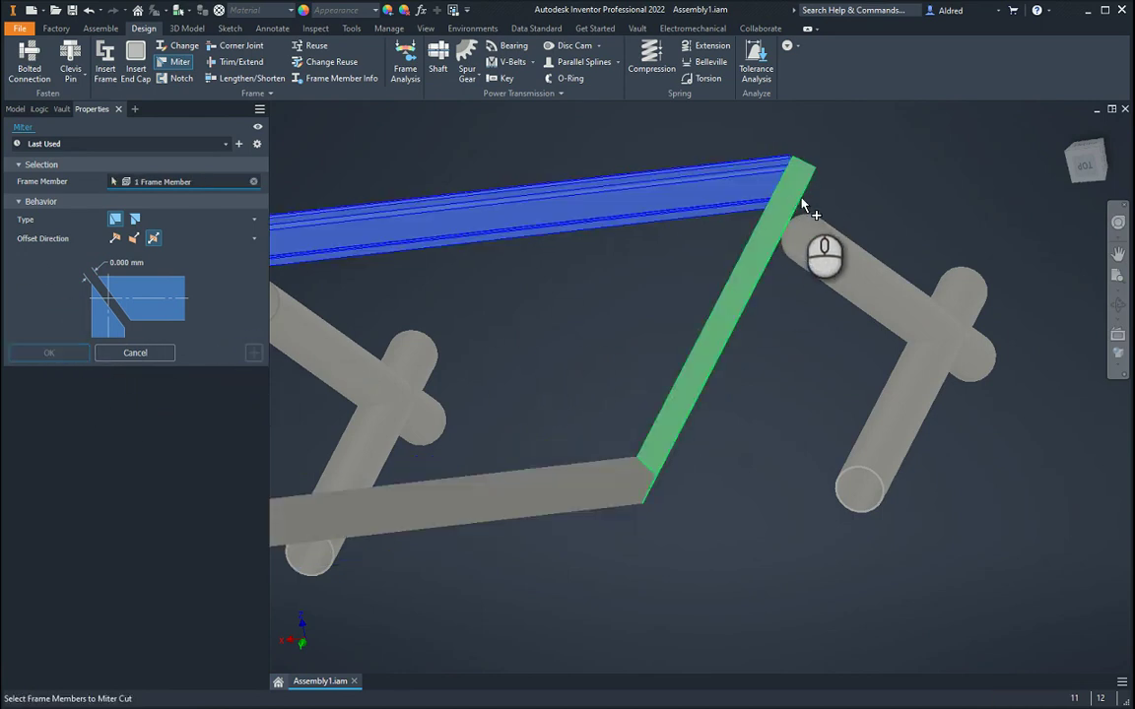
left_click(794, 202)
middle_click_drag(803, 299, 684, 254, "shift")
scroll(684, 255, "up", 3)
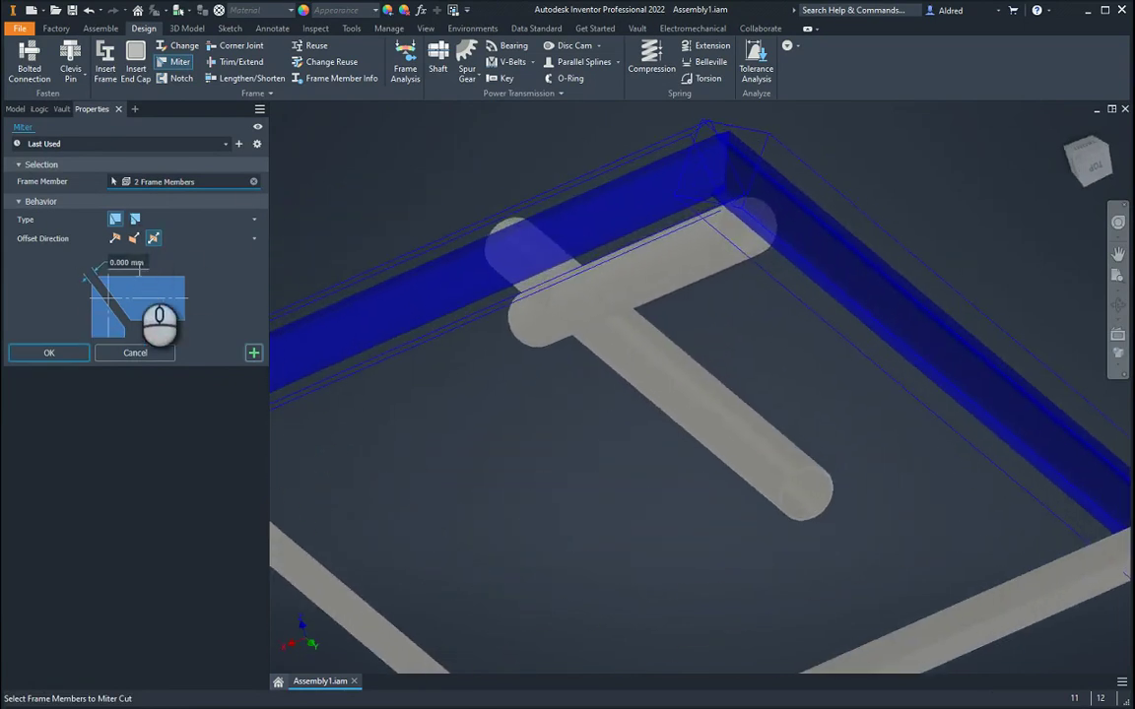
left_click(143, 258)
type("2")
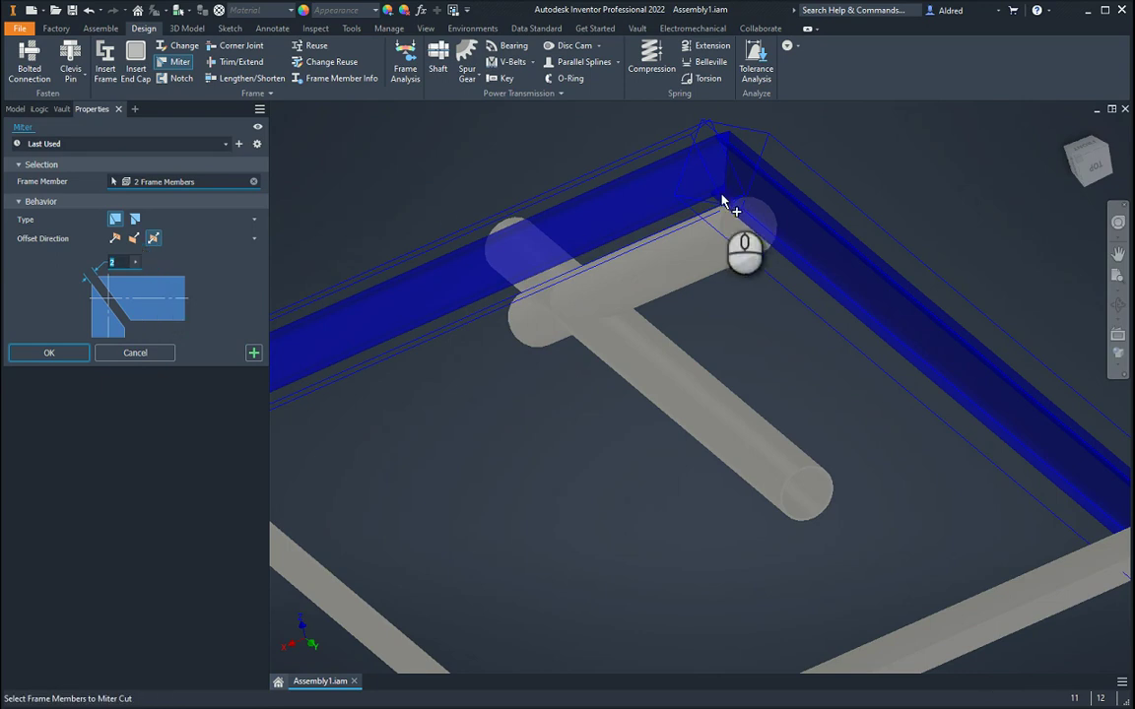
left_click(50, 353)
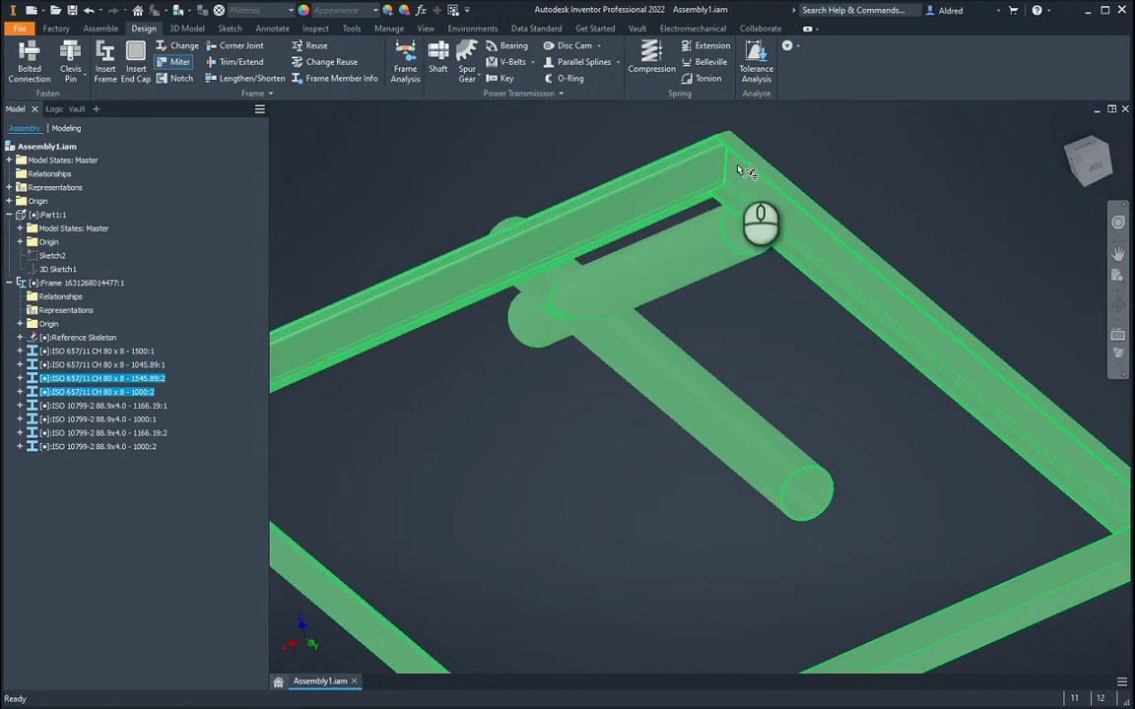
scroll(745, 192, "up", 5)
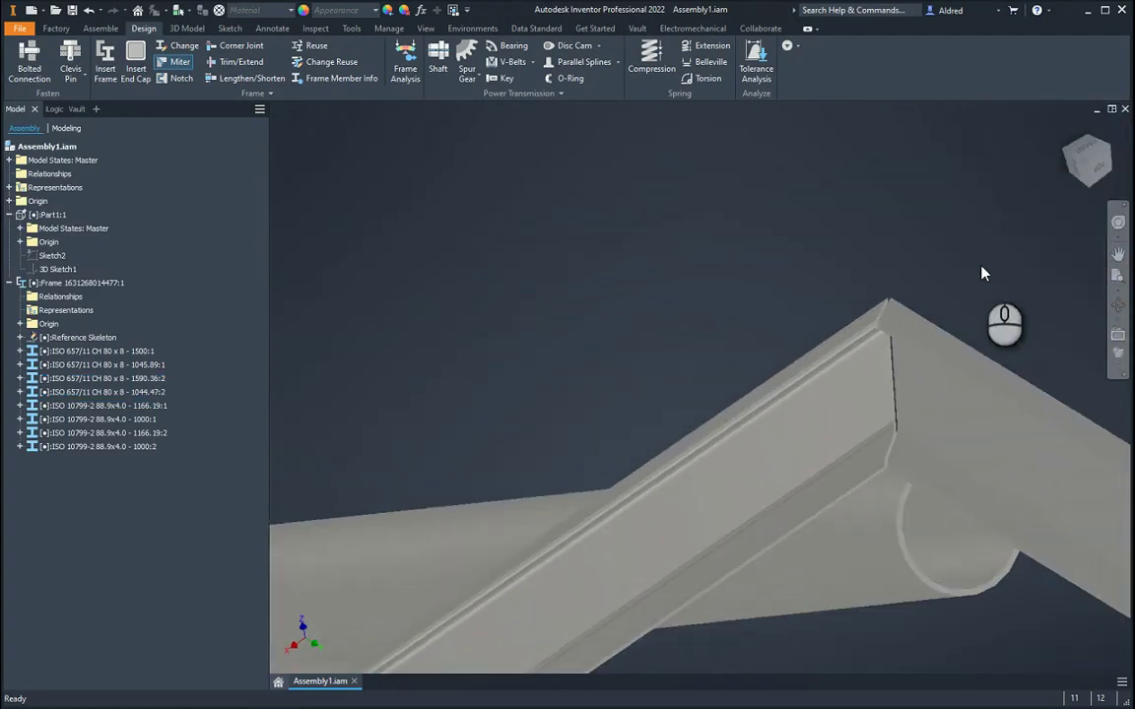
middle_click_drag(981, 273, 943, 370, "shift")
scroll(942, 371, "down", 10)
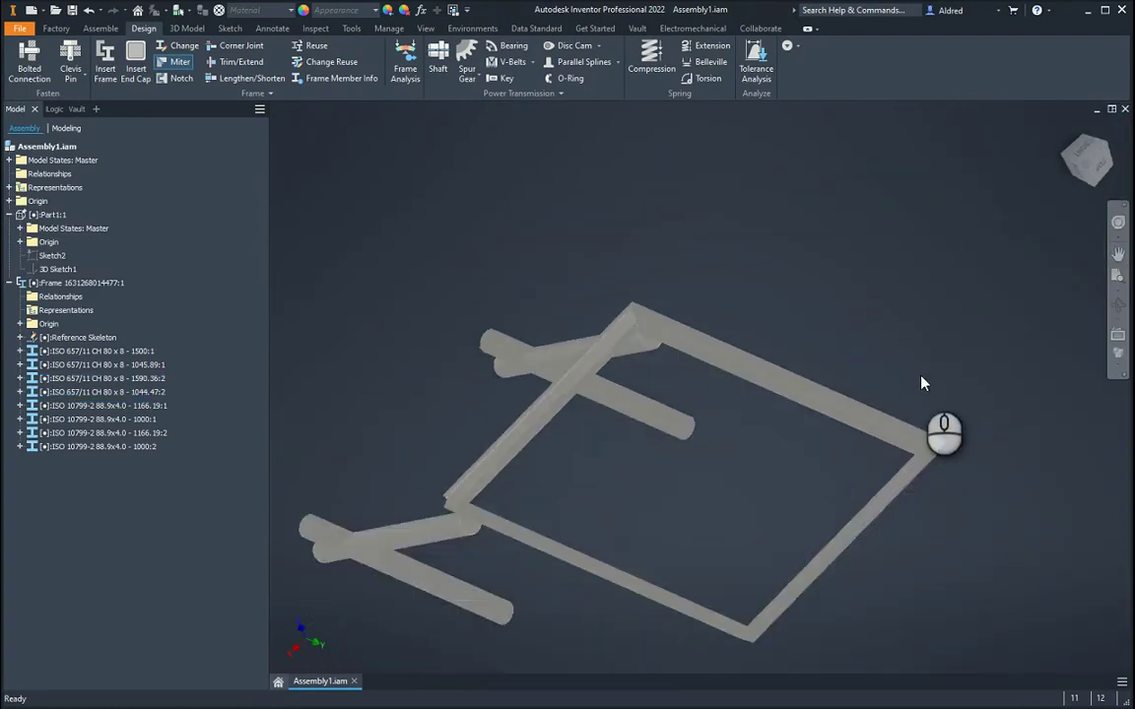
Notch one near-horizontal round tube with the Basic Profile, using the diagonal tube that crosses it as the notch tool
middle_click_drag(621, 422, 778, 404, "shift")
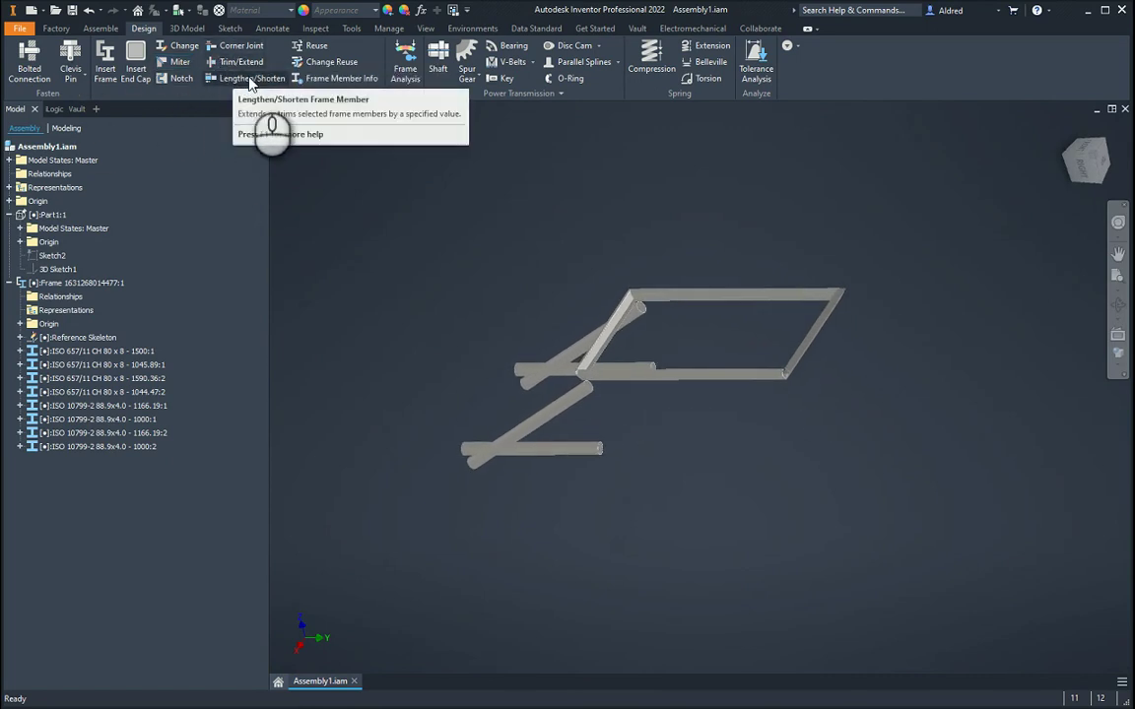
left_click(182, 79)
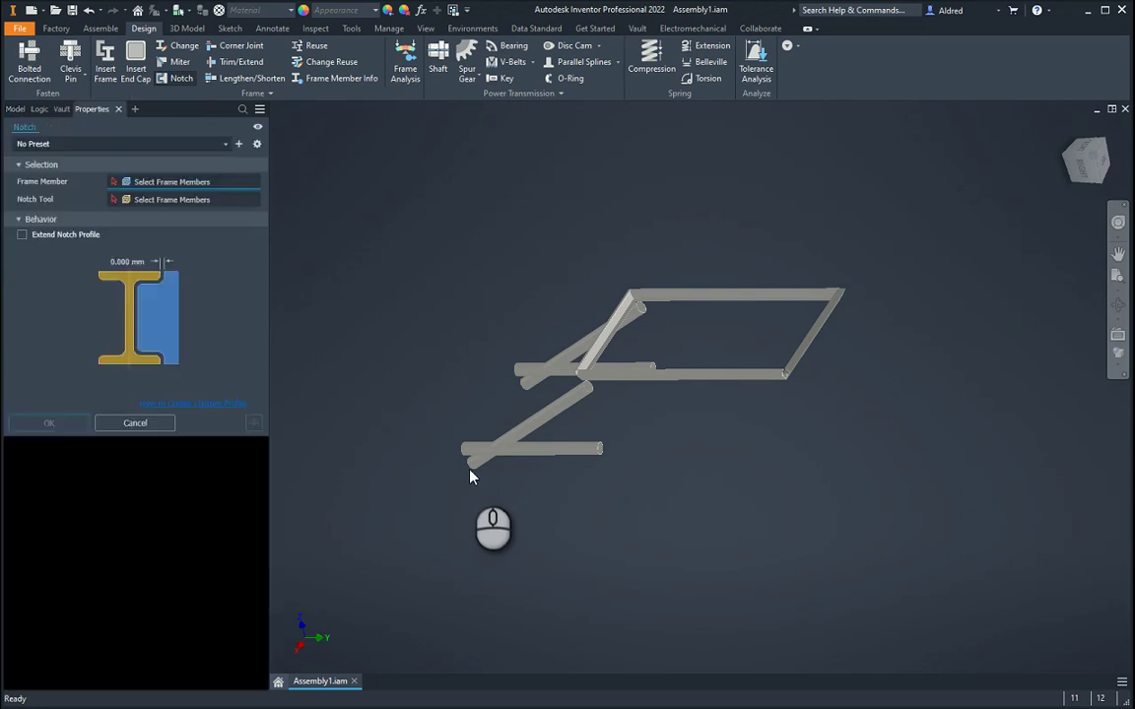
scroll(480, 481, "down", 5)
scroll(568, 484, "down", 5)
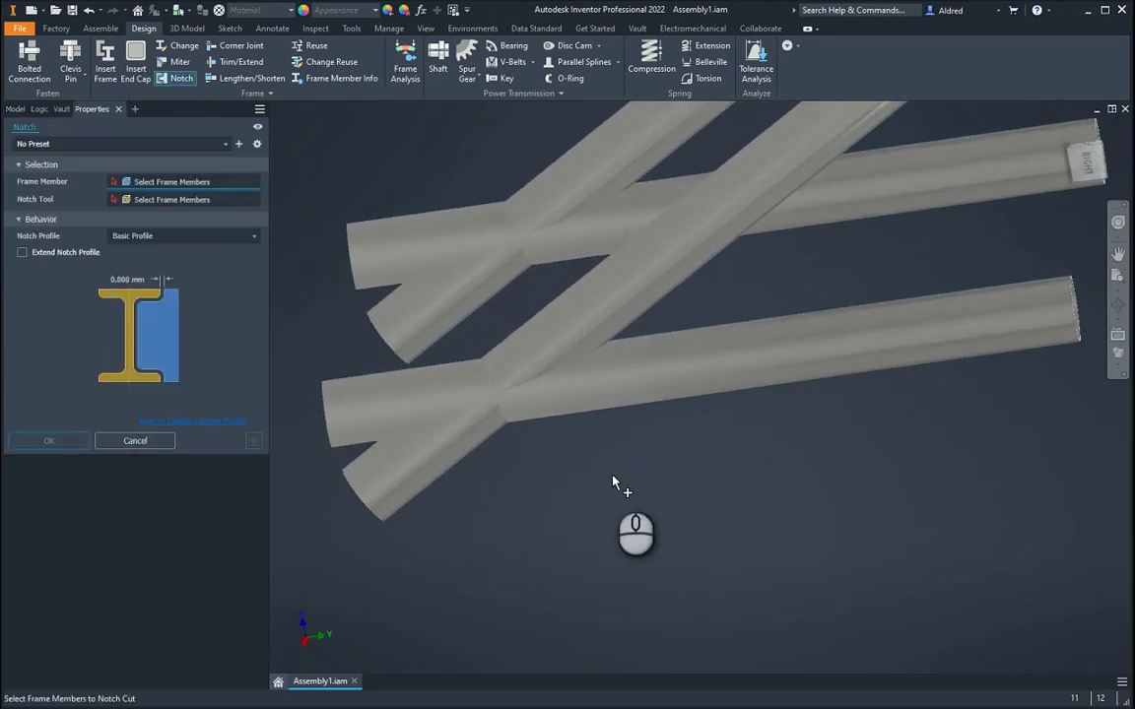
left_click(586, 333)
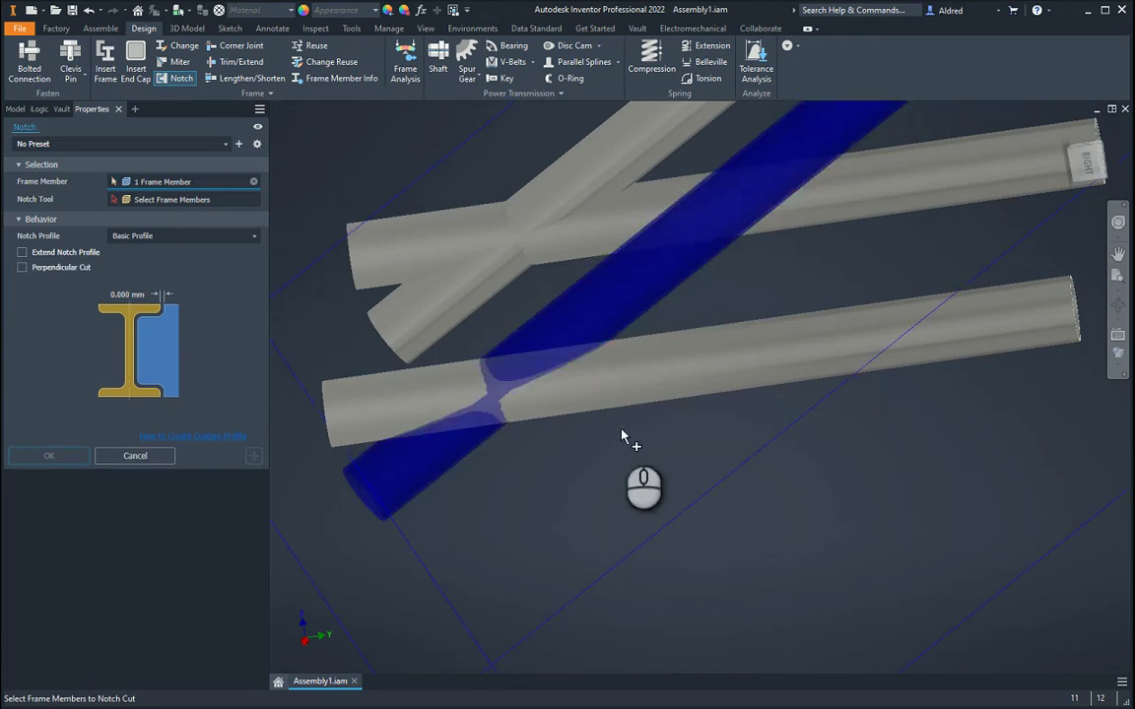
left_click(627, 379)
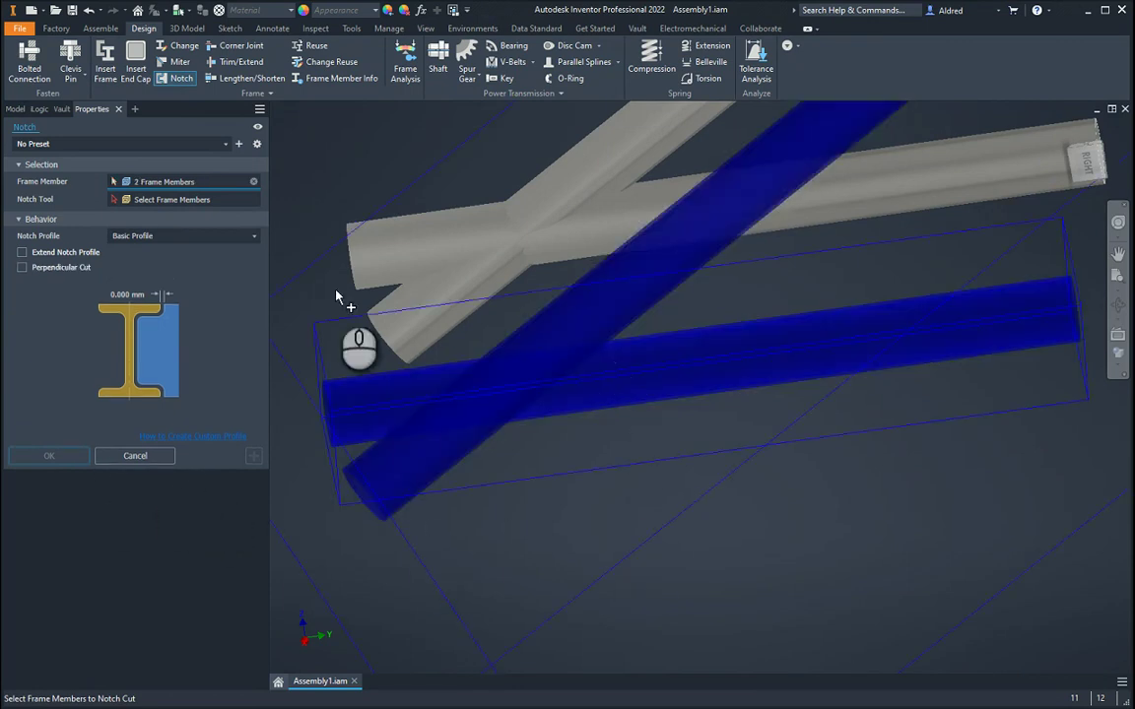
left_click(603, 318, "ctrl")
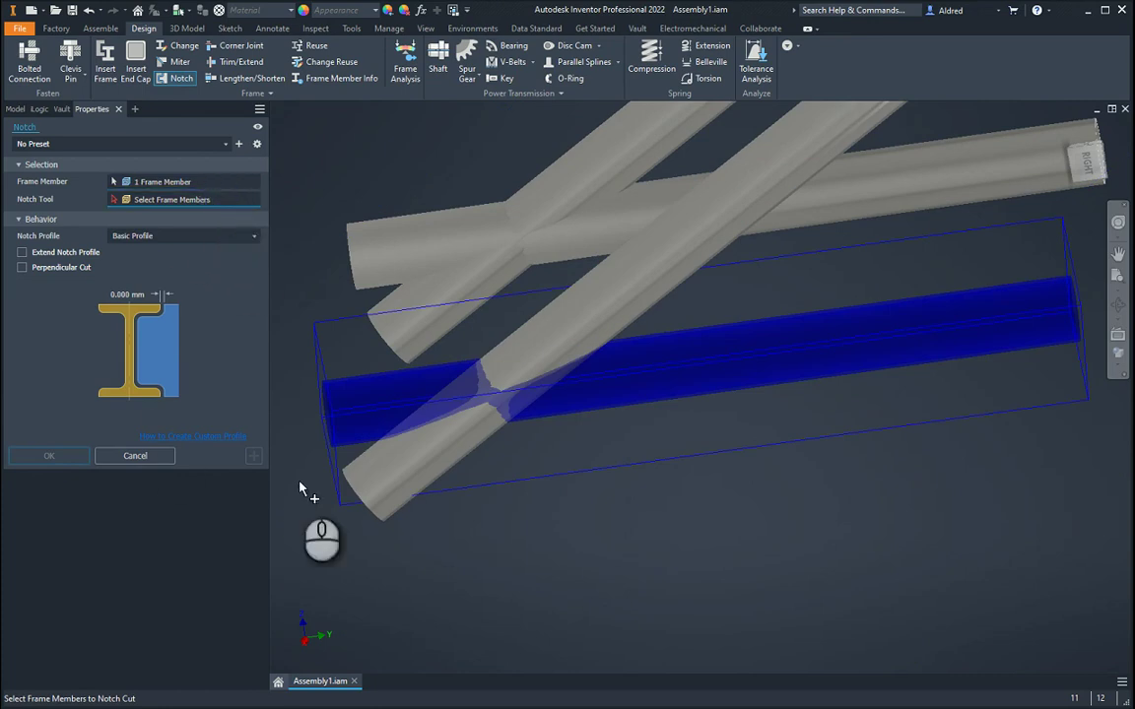
left_click(415, 453)
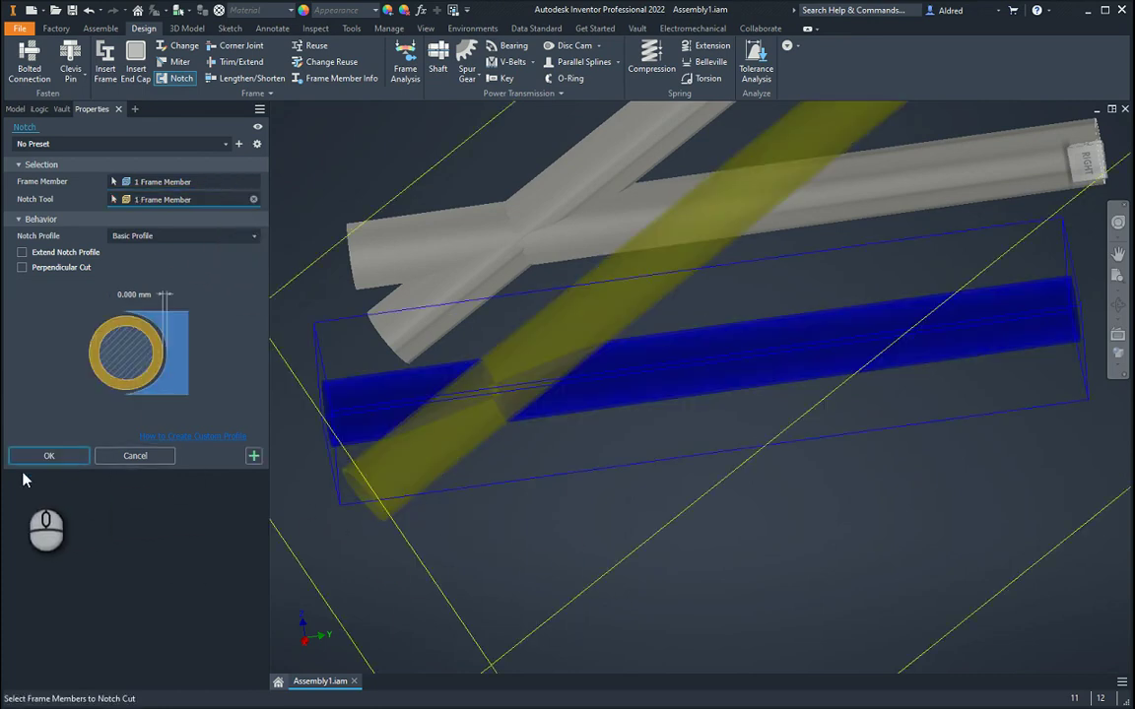
left_click(66, 456)
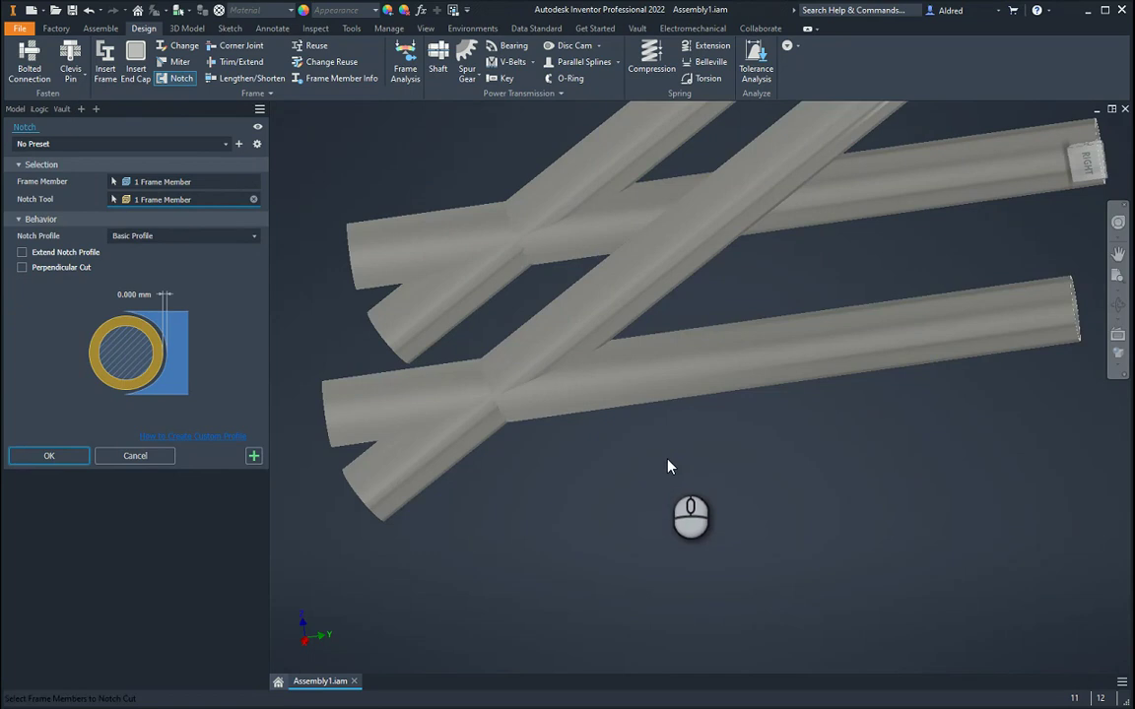
key("F6")
scroll(616, 505, "down", 7)
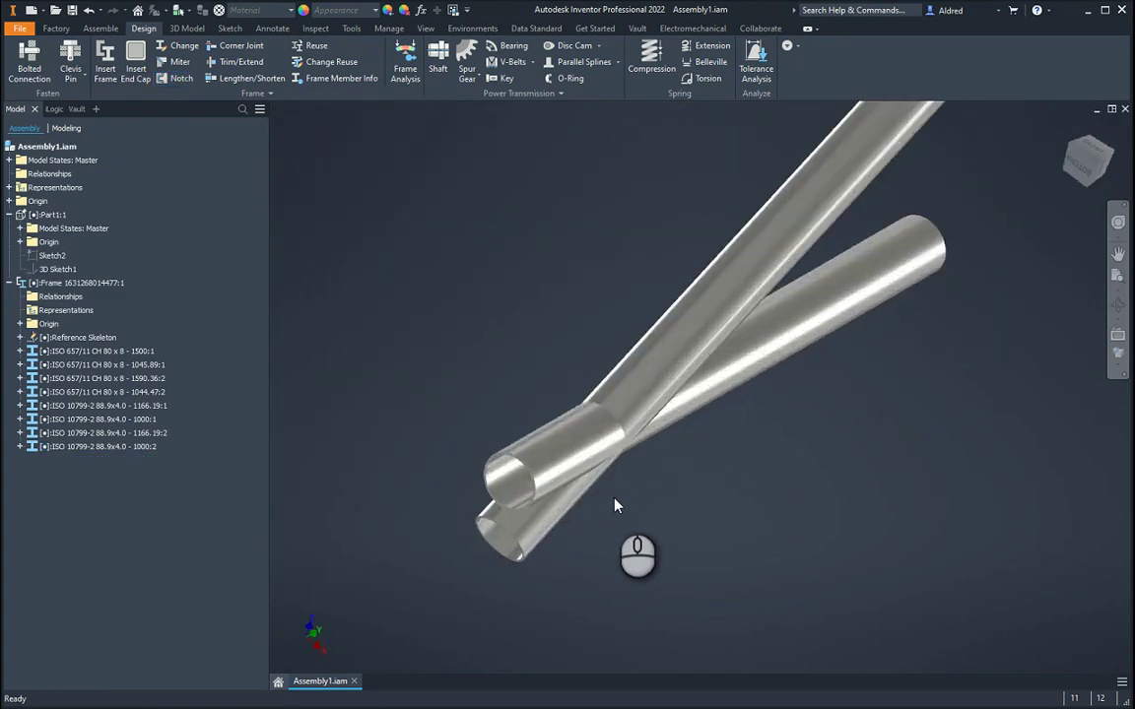
middle_click_drag(616, 505, 687, 479, "shift")
left_click(651, 456)
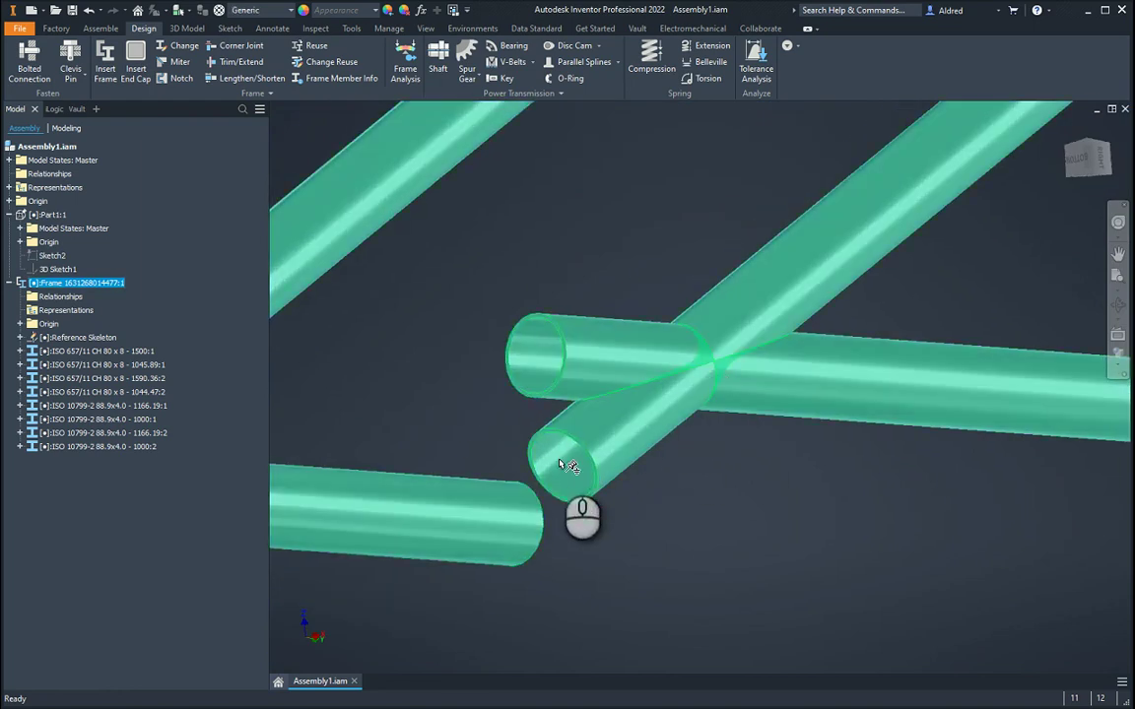
Shorten the diagonal tube of the notched pair at its lower end with a Lengthen/Shorten offset of -240 mm
middle_click_drag(689, 414, 741, 398, "shift")
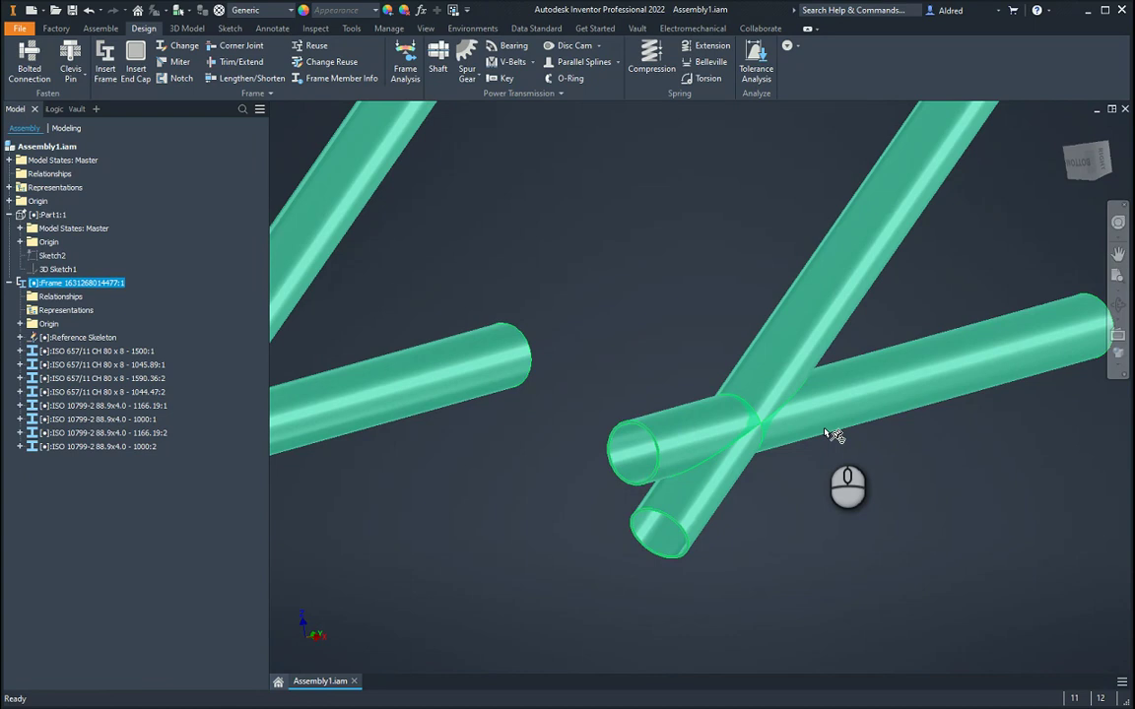
mouse_move(848, 449)
middle_mouse_down("shift")
mouse_move(717, 469)
mouse_move(757, 456)
mouse_move(800, 383)
mouse_move(699, 395)
mouse_move(717, 421)
mouse_move(607, 434)
mouse_move(572, 414)
middle_mouse_up("shift")
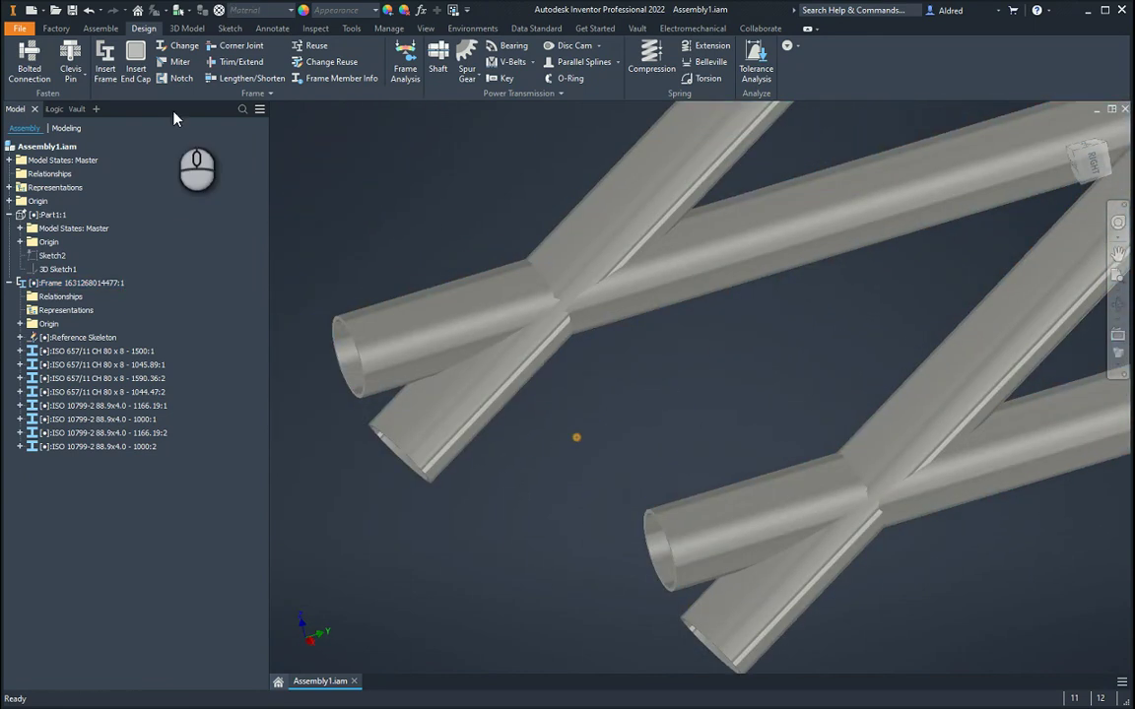
left_click(238, 79)
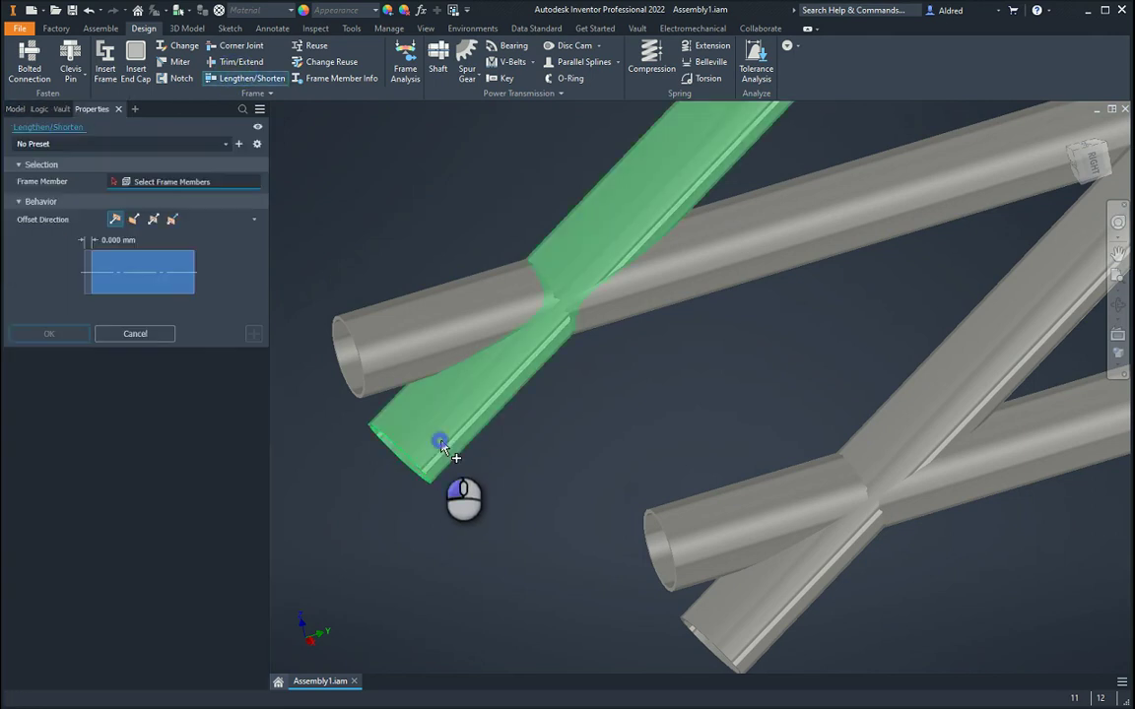
left_click(440, 440)
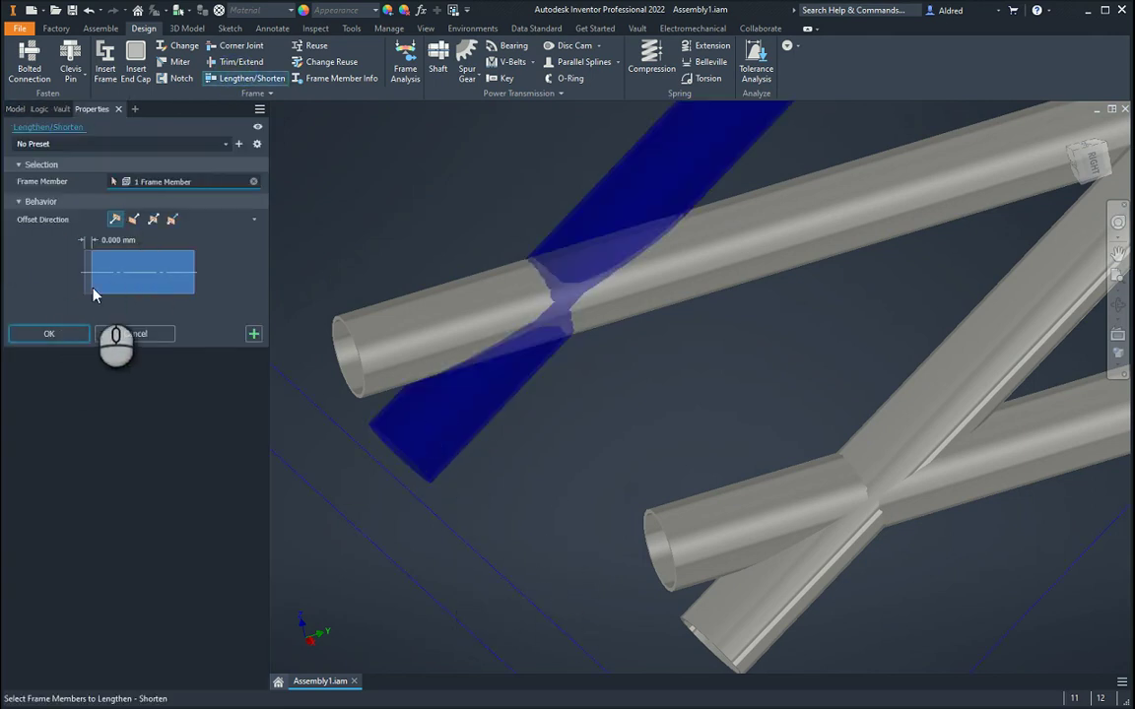
left_click(106, 241)
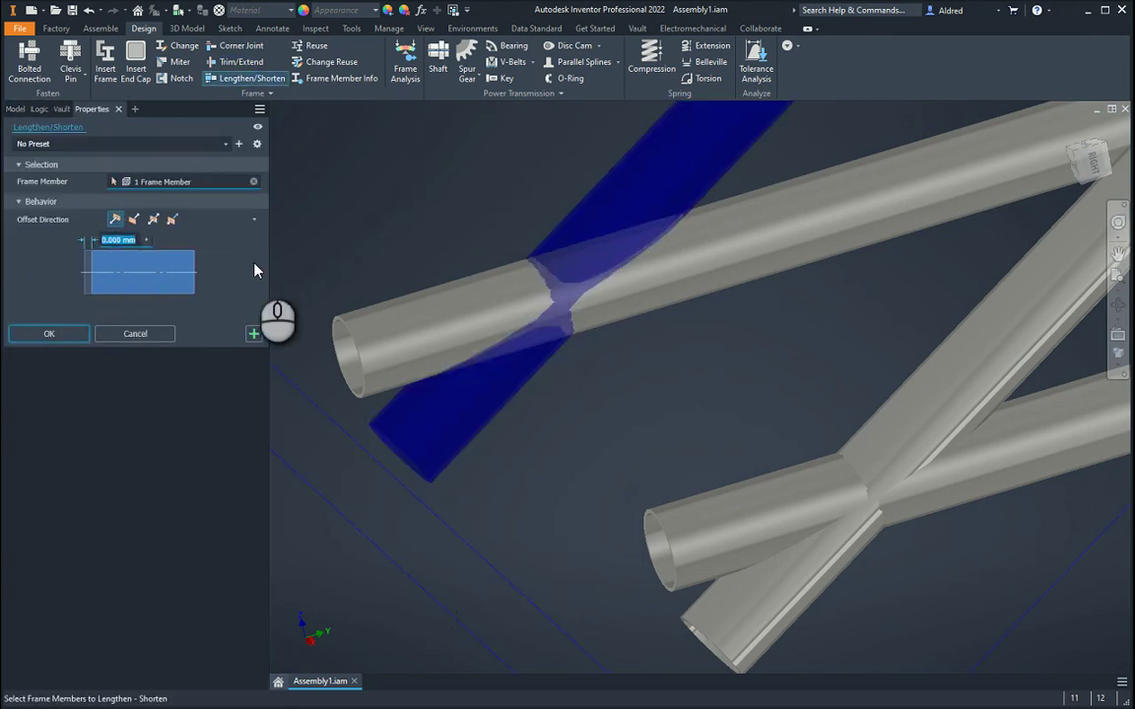
type("50")
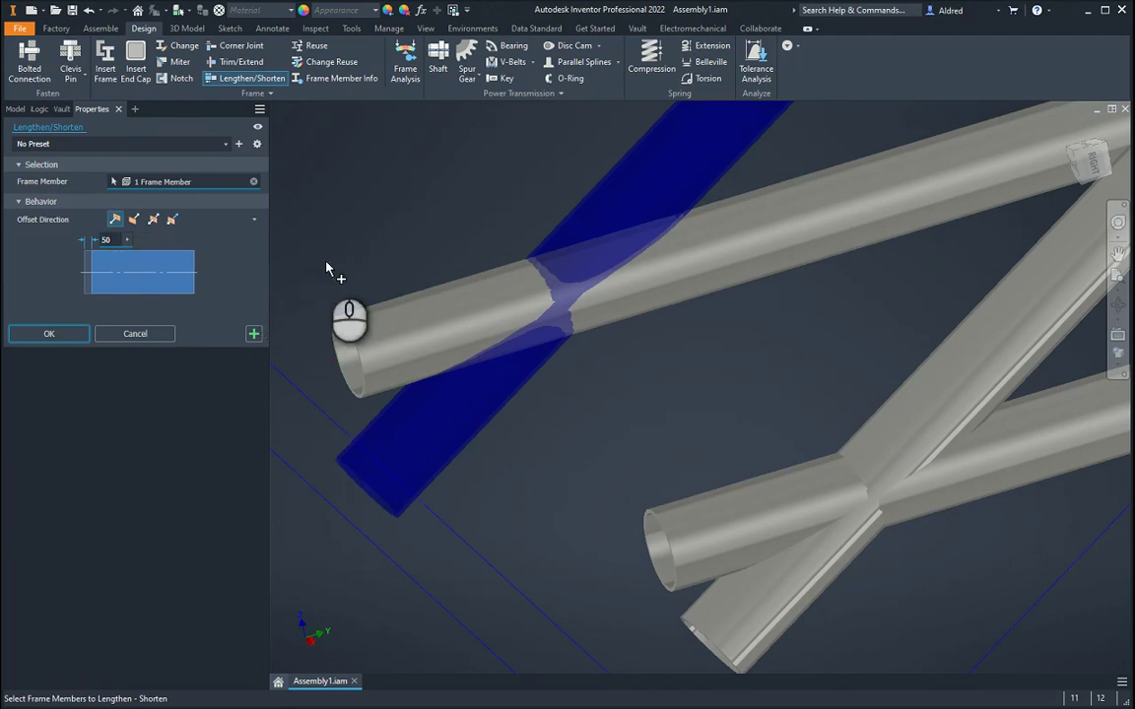
type("-500")
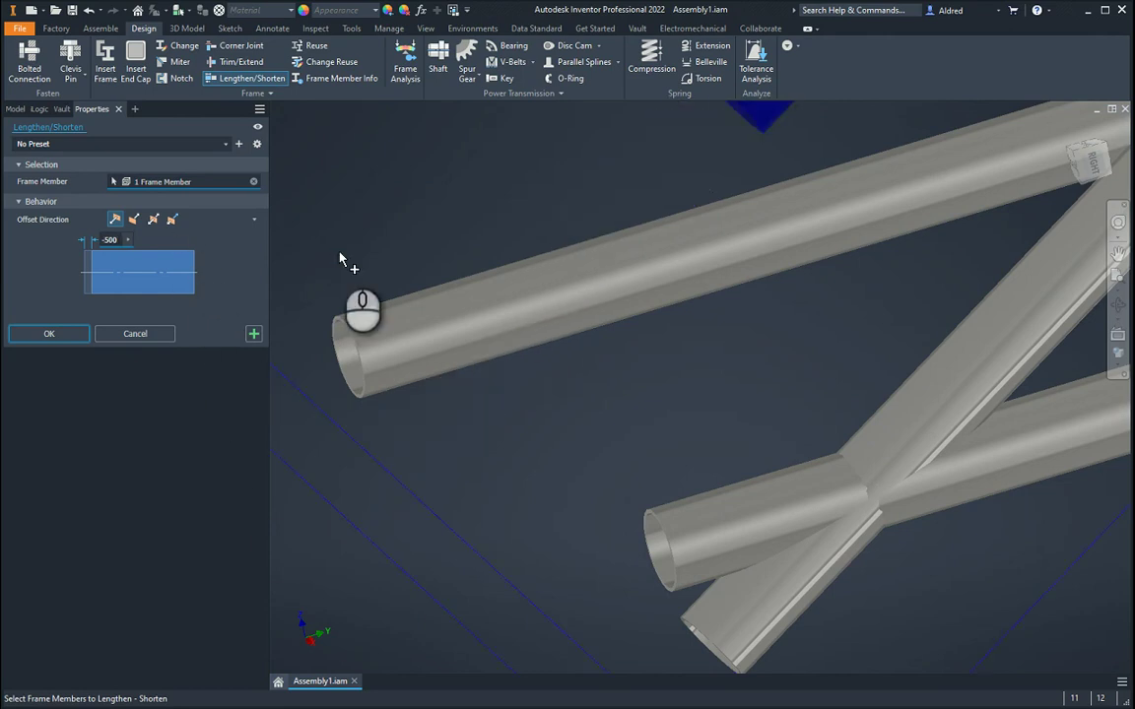
middle_click_drag(609, 189, 604, 289)
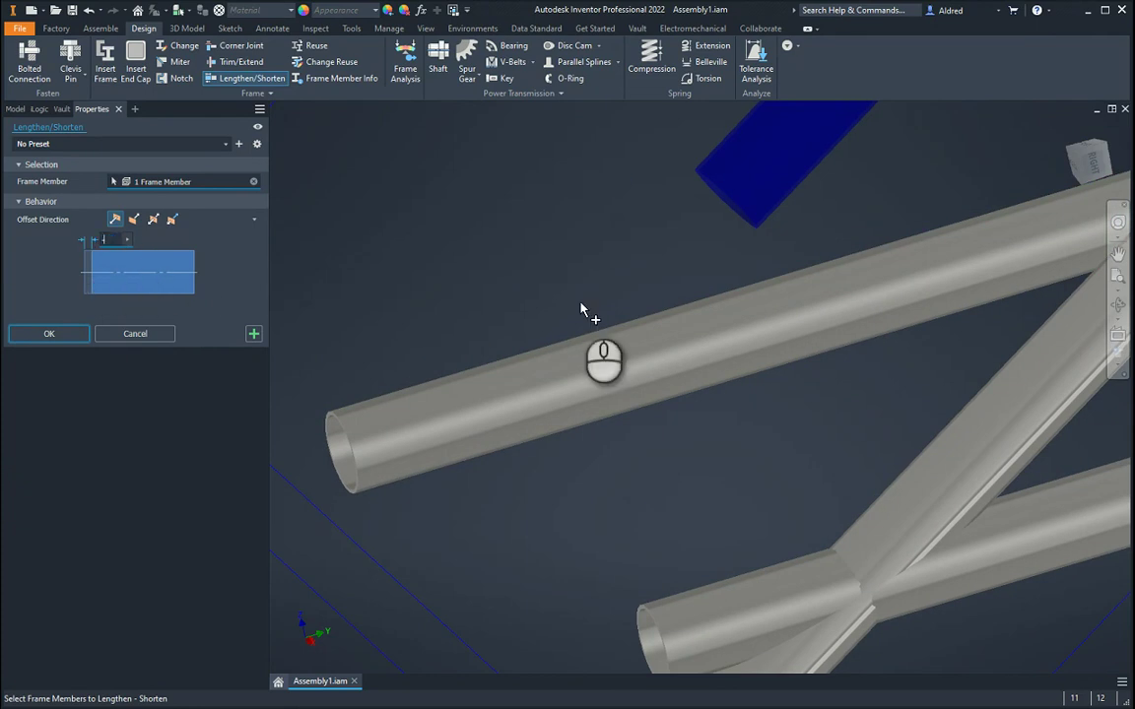
type("0")
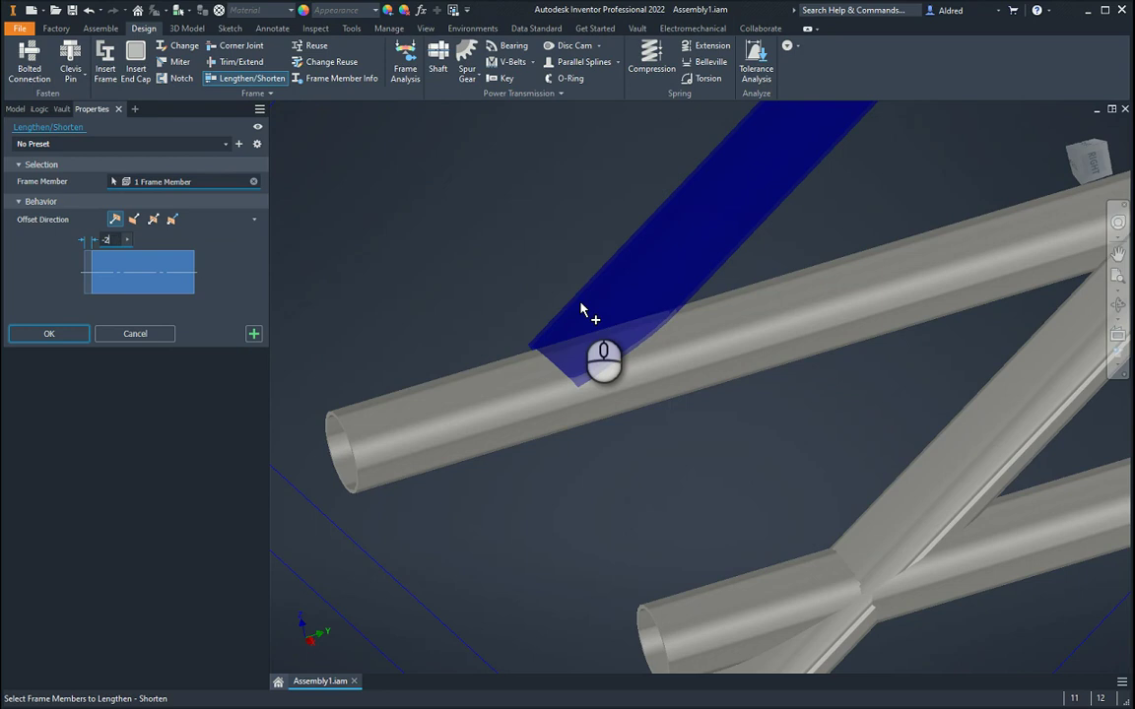
type("40")
left_click(54, 330)
Notch the shortened diagonal tube with the Basic Profile, using the near-horizontal tube it meets as the notch tool
middle_click_drag(664, 334, 240, 59, "shift")
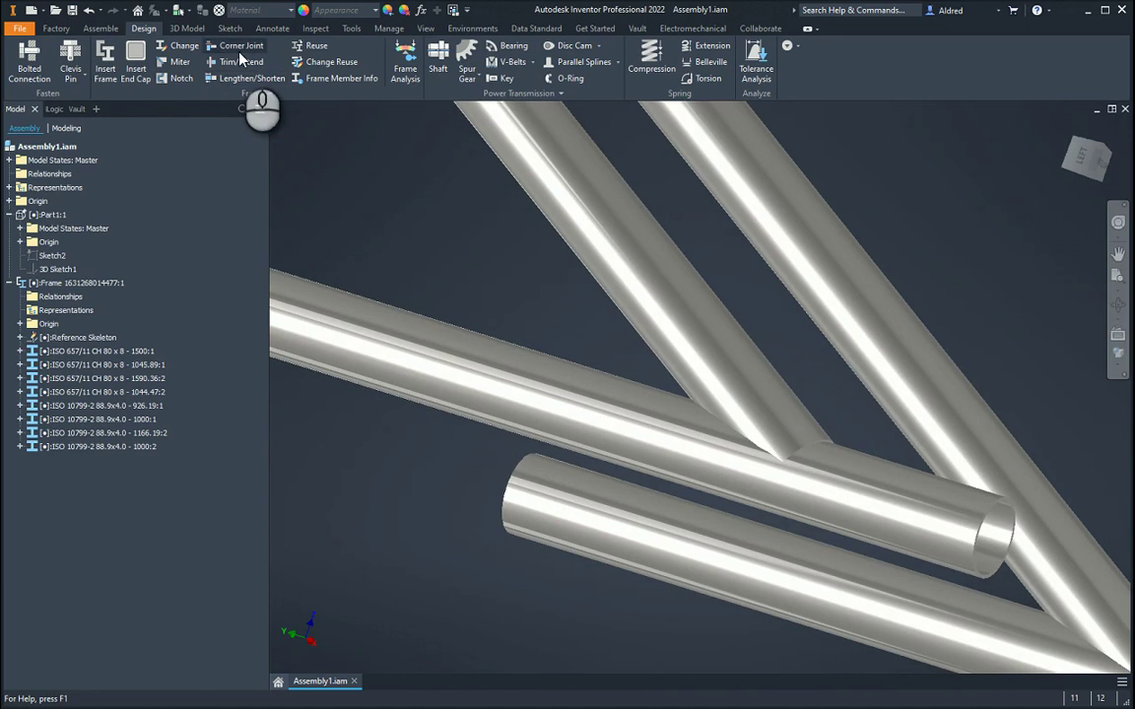
left_click(178, 78)
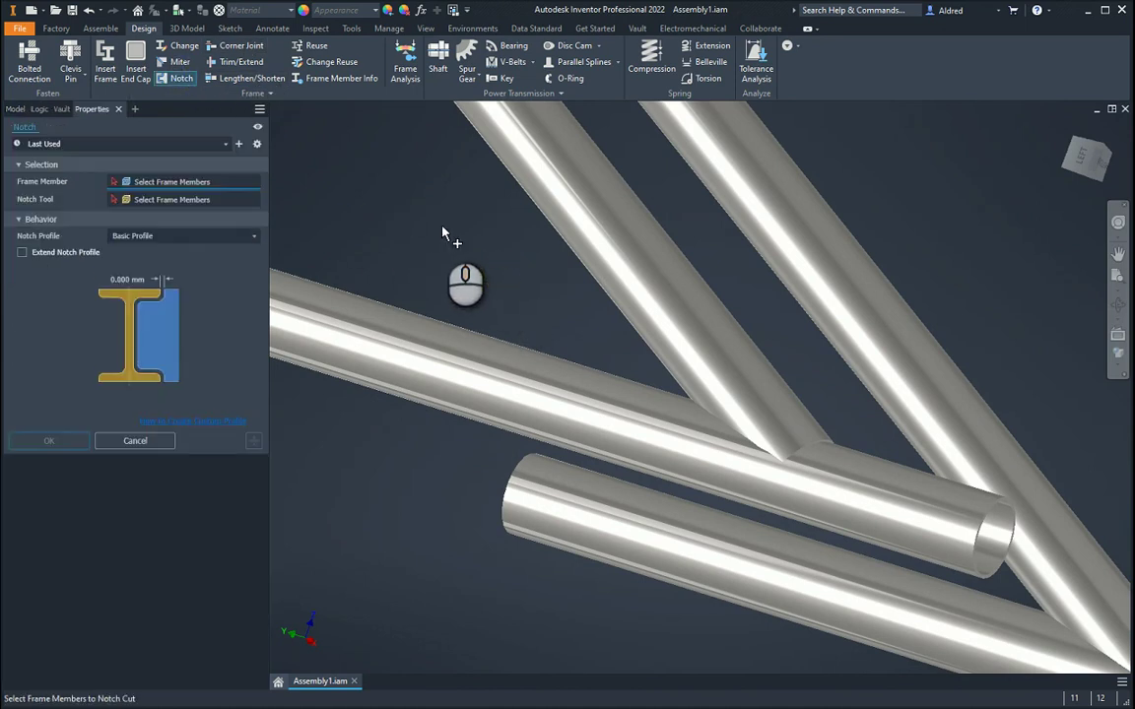
left_click(683, 316)
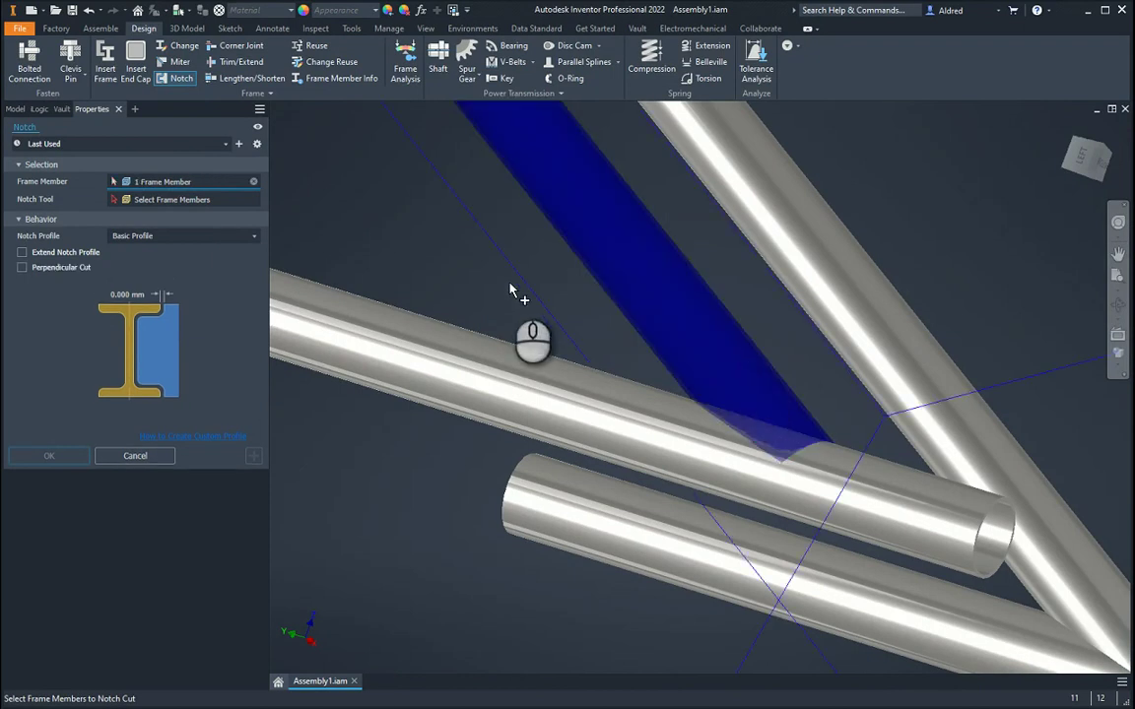
left_click(569, 396)
left_click(49, 455)
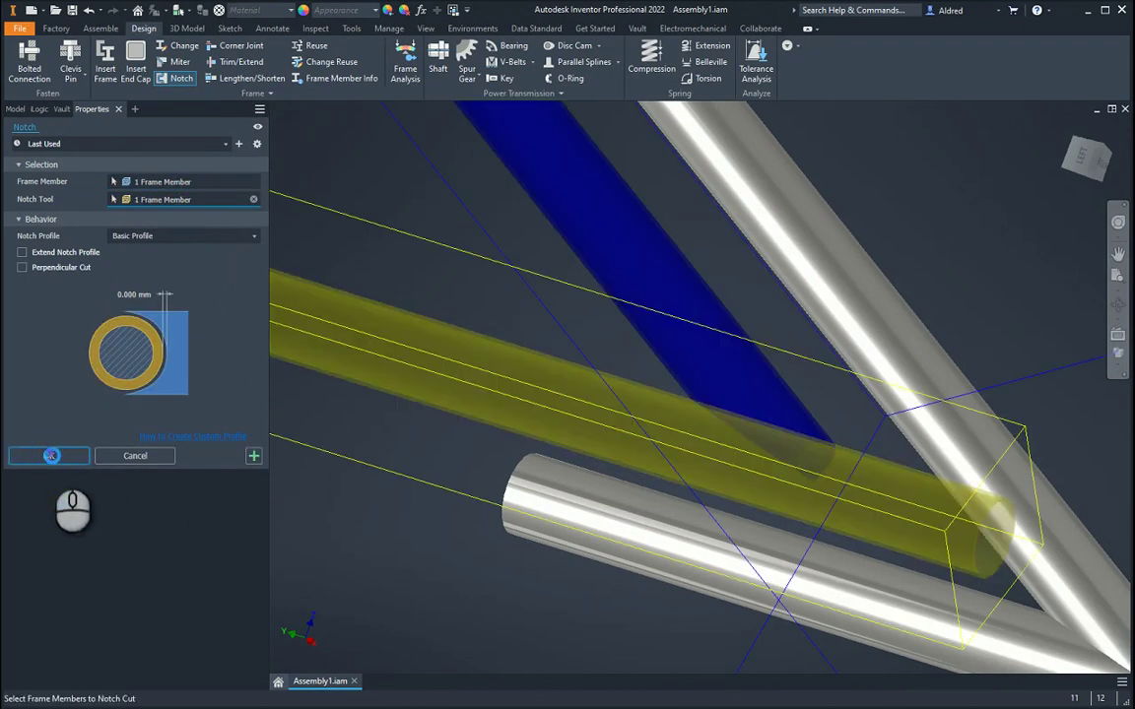
Examine the notched joint between the diagonal and near-horizontal tubes from several sides, and compare it with the rest of the frame
scroll(630, 483, "up", 5)
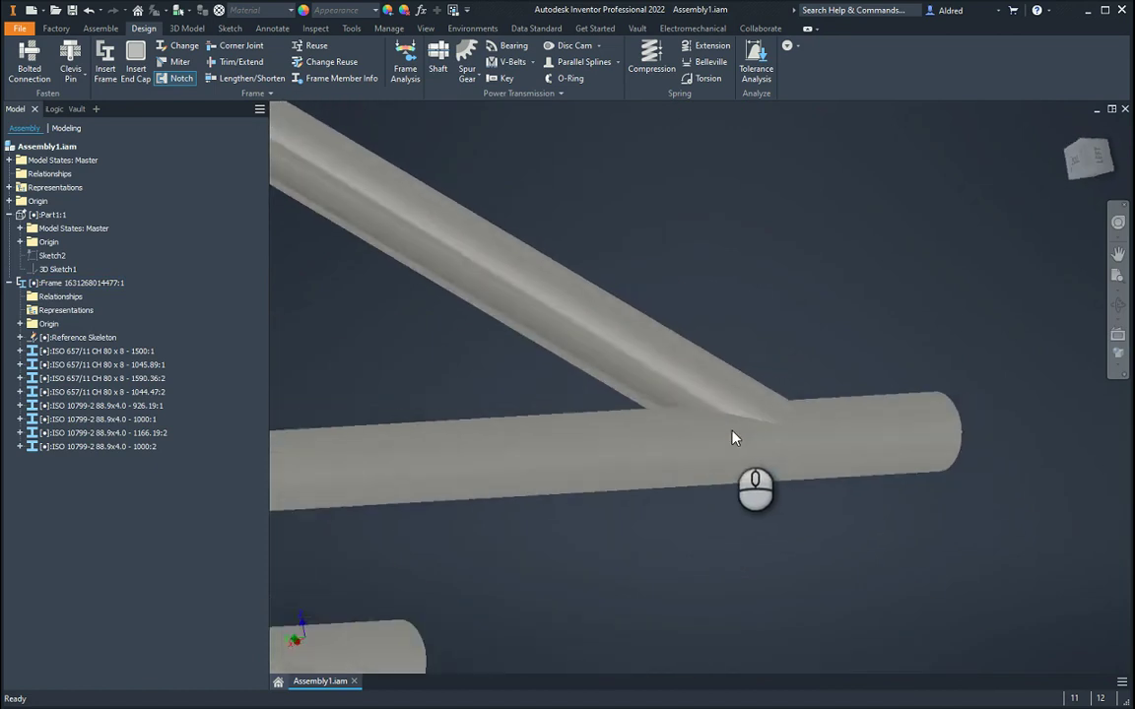
middle_click_drag(732, 438, 694, 385, "shift")
left_click(690, 382)
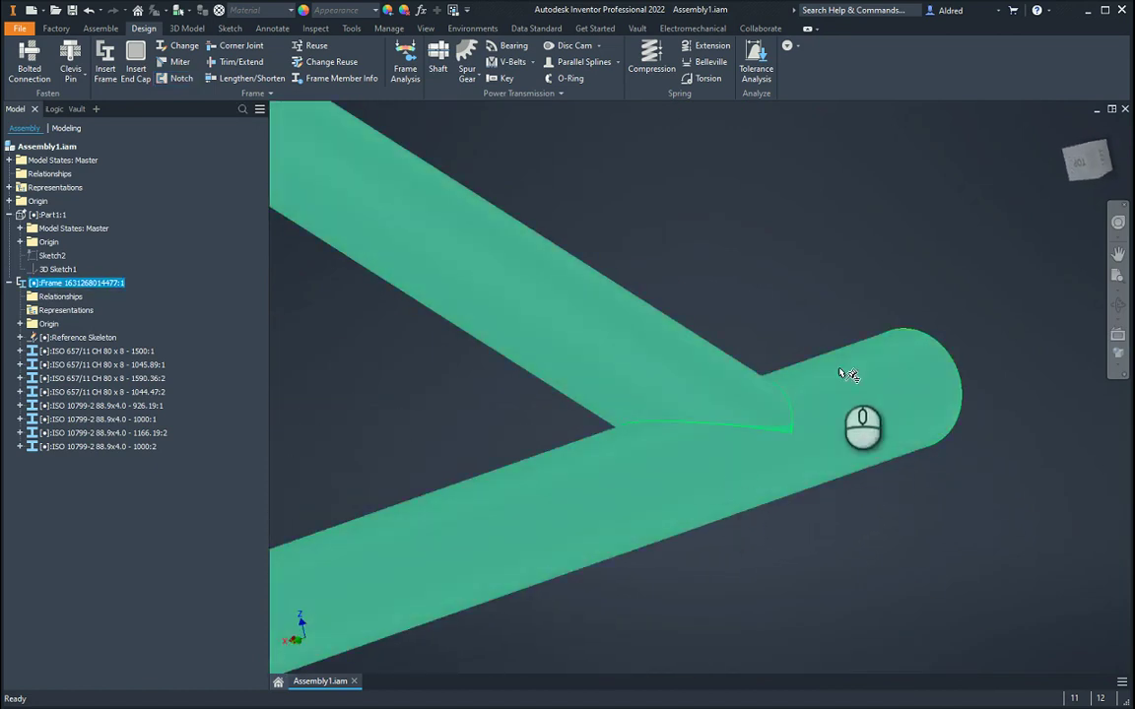
middle_click_drag(735, 608, 658, 613, "shift")
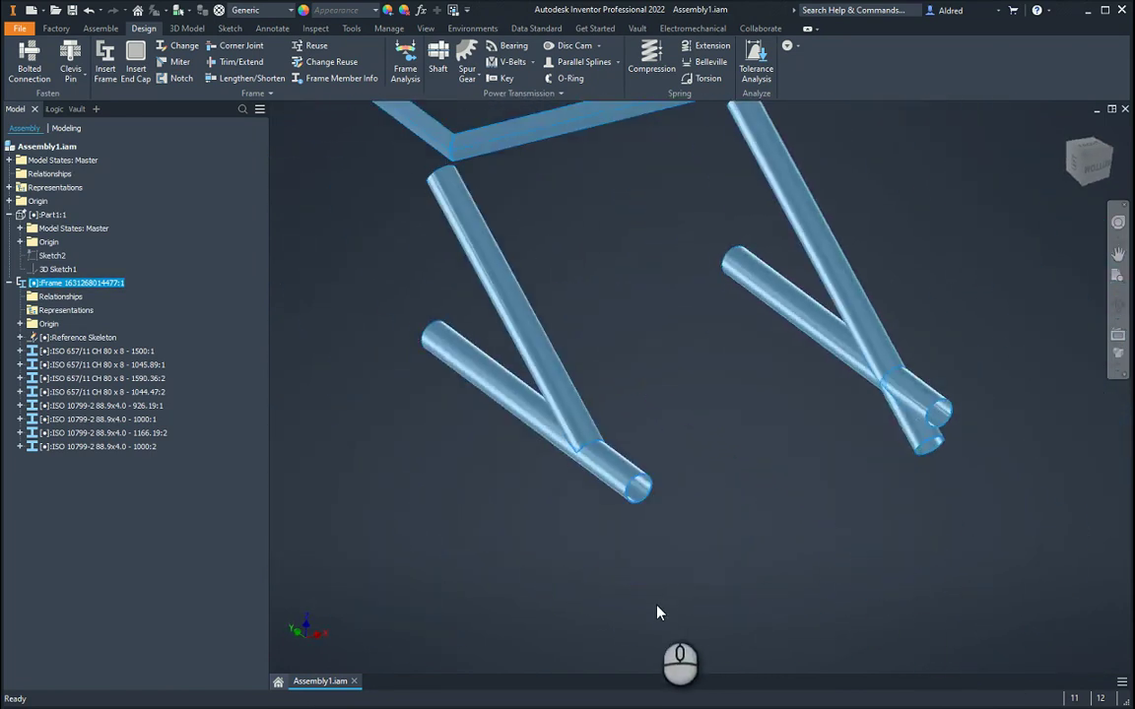
scroll(658, 613, "up", 5)
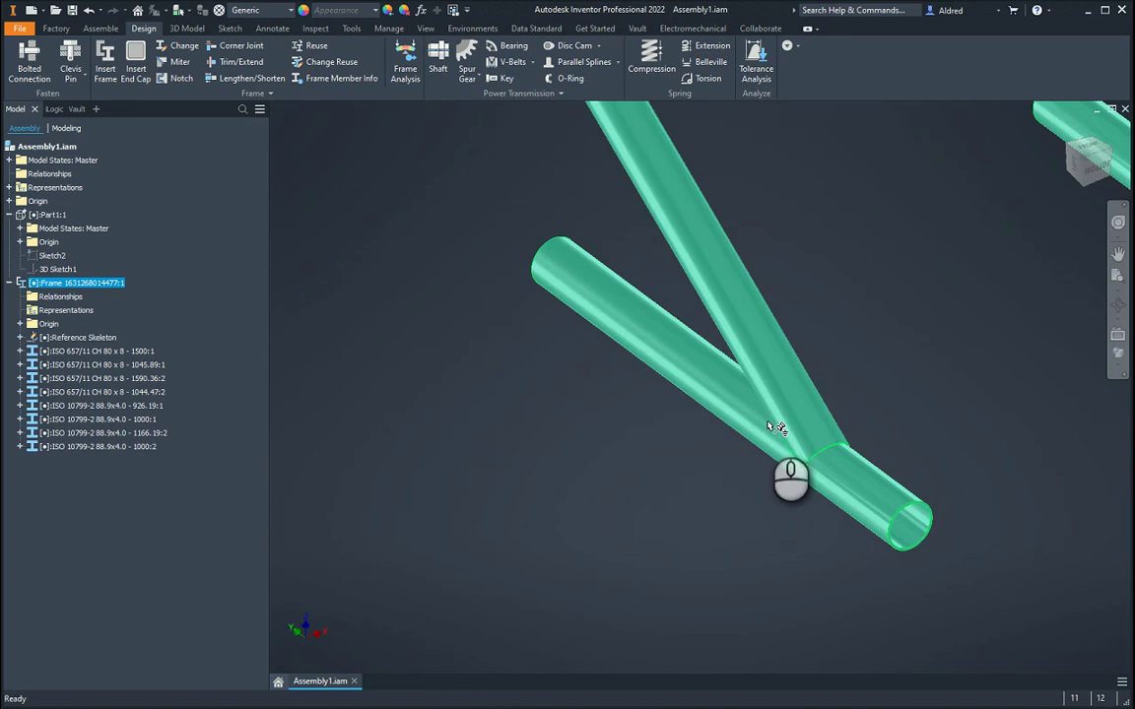
middle_click_drag(774, 427, 771, 488, "shift")
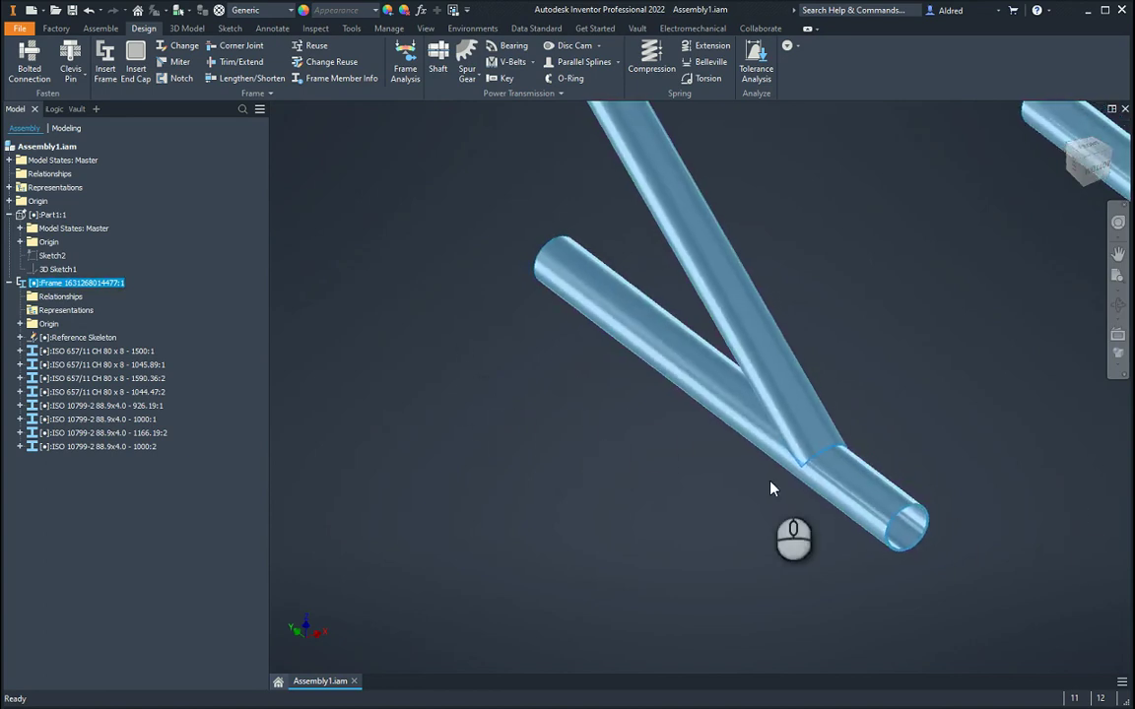
scroll(772, 488, "down", 5)
middle_click_drag(782, 533, 417, 400, "shift")
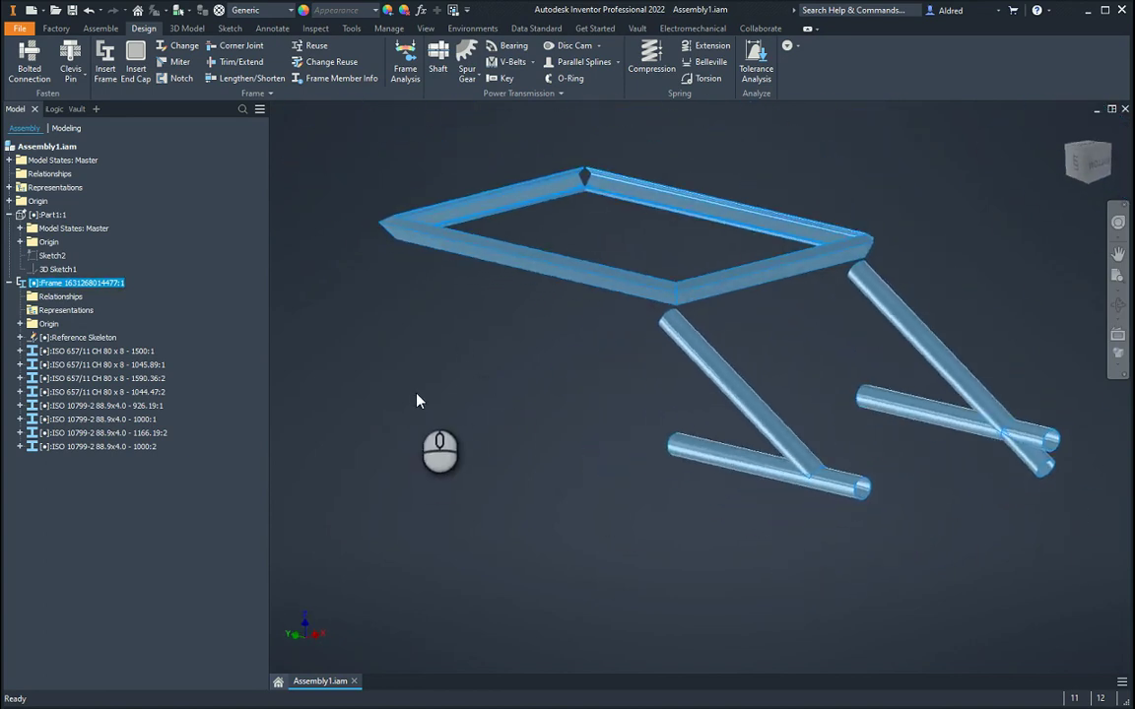
Remove the end treatments from the mitered ISO channels of the upper rectangular frame
scroll(417, 400, "up", 5)
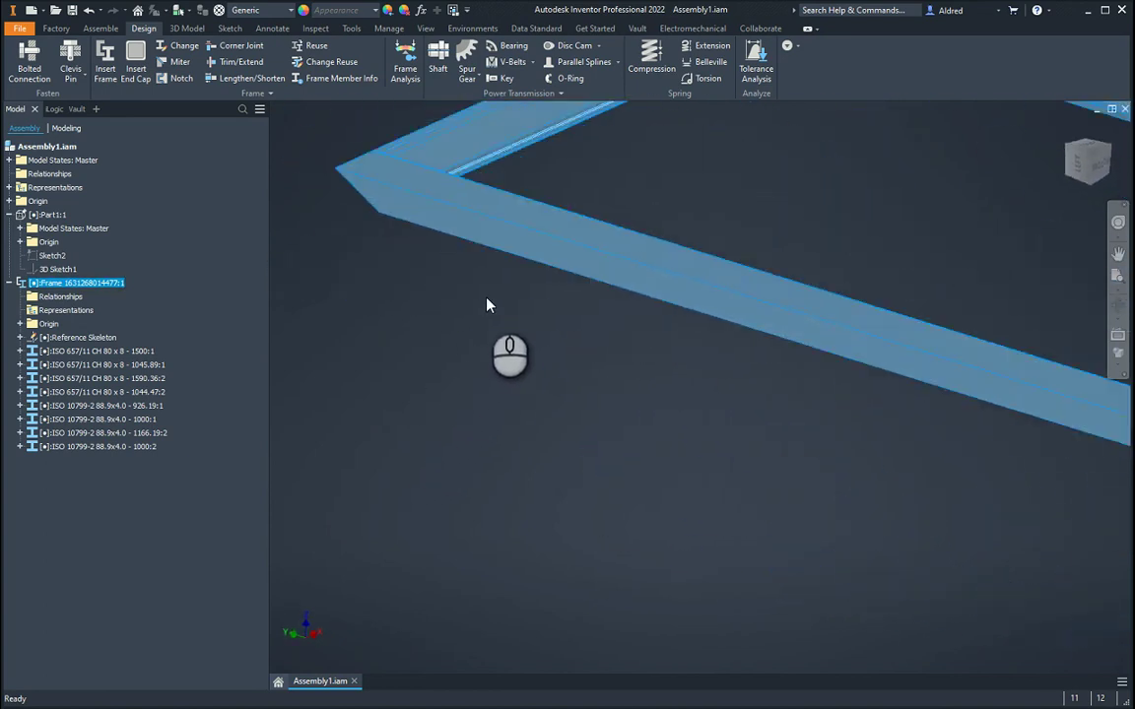
middle_click_drag(487, 305, 468, 256, "shift")
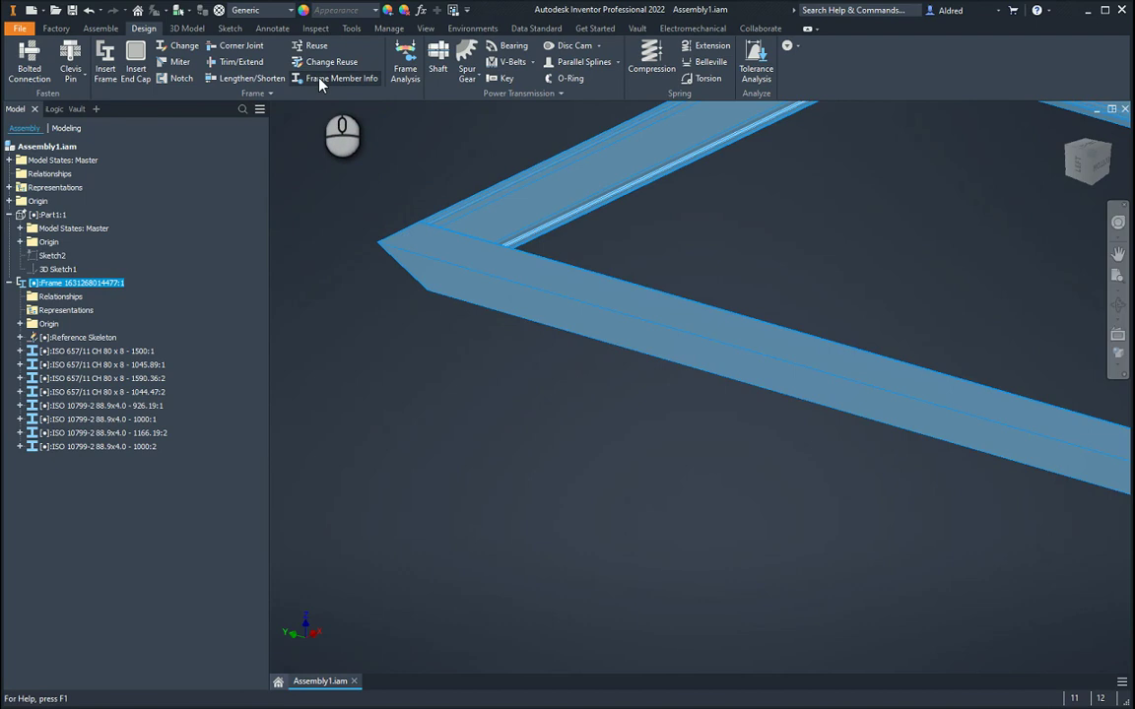
left_click(258, 94)
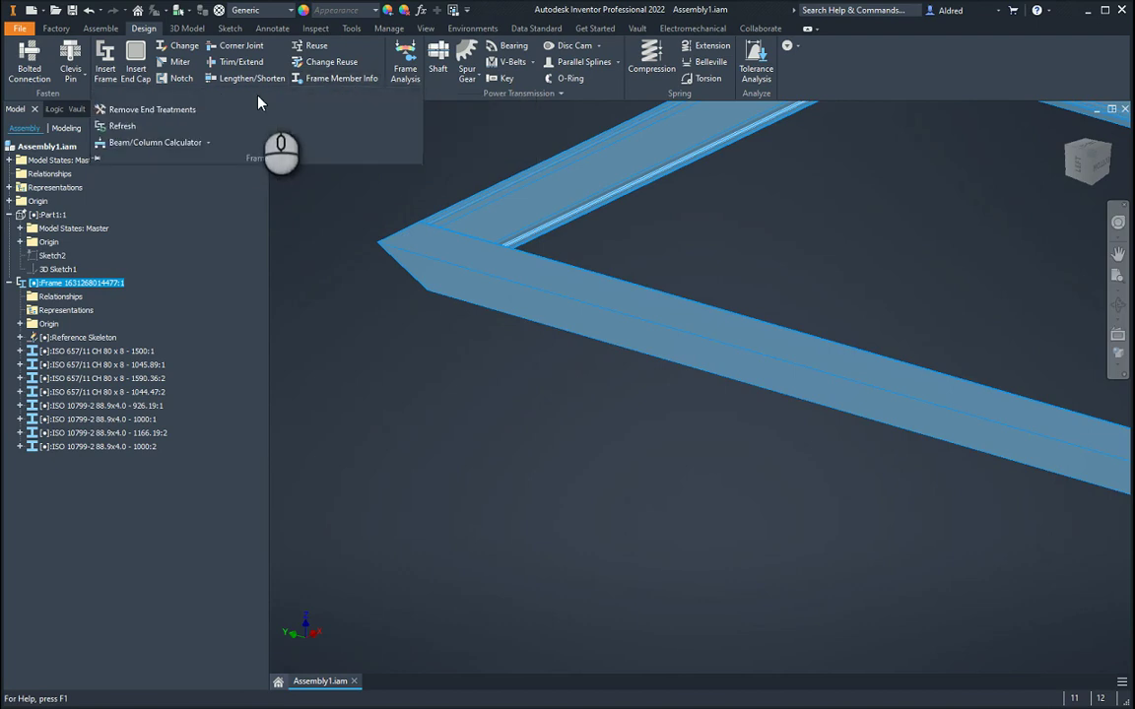
left_click(150, 111)
left_click(497, 259)
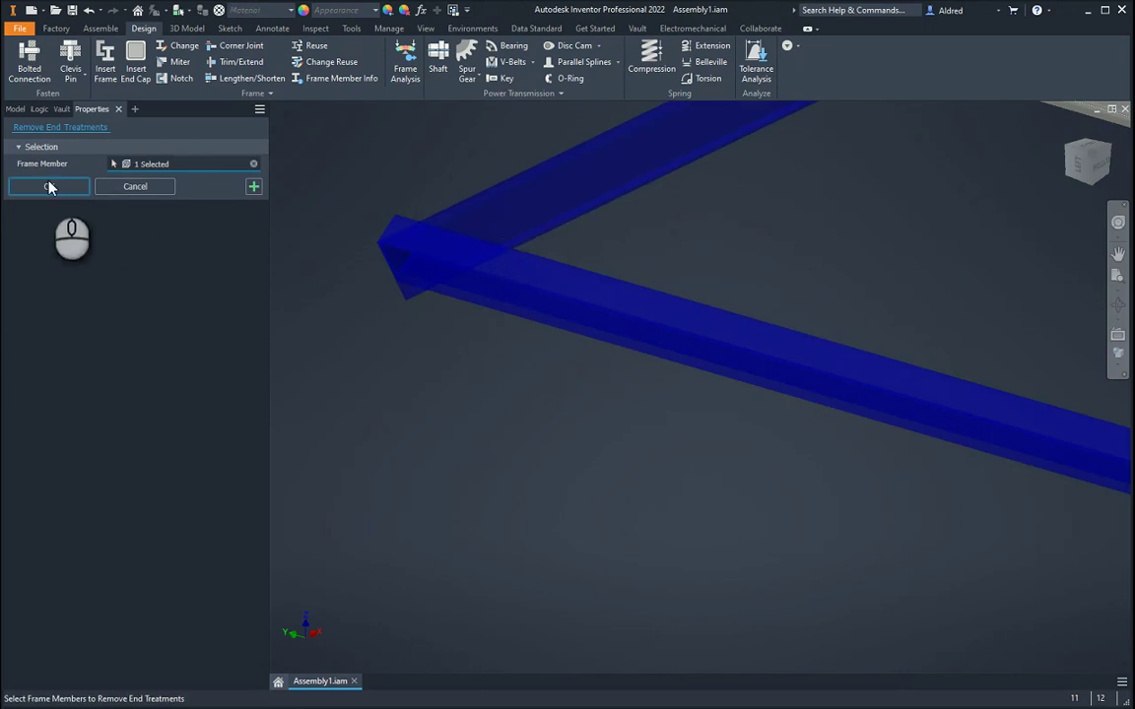
left_click(512, 195)
left_click(50, 187)
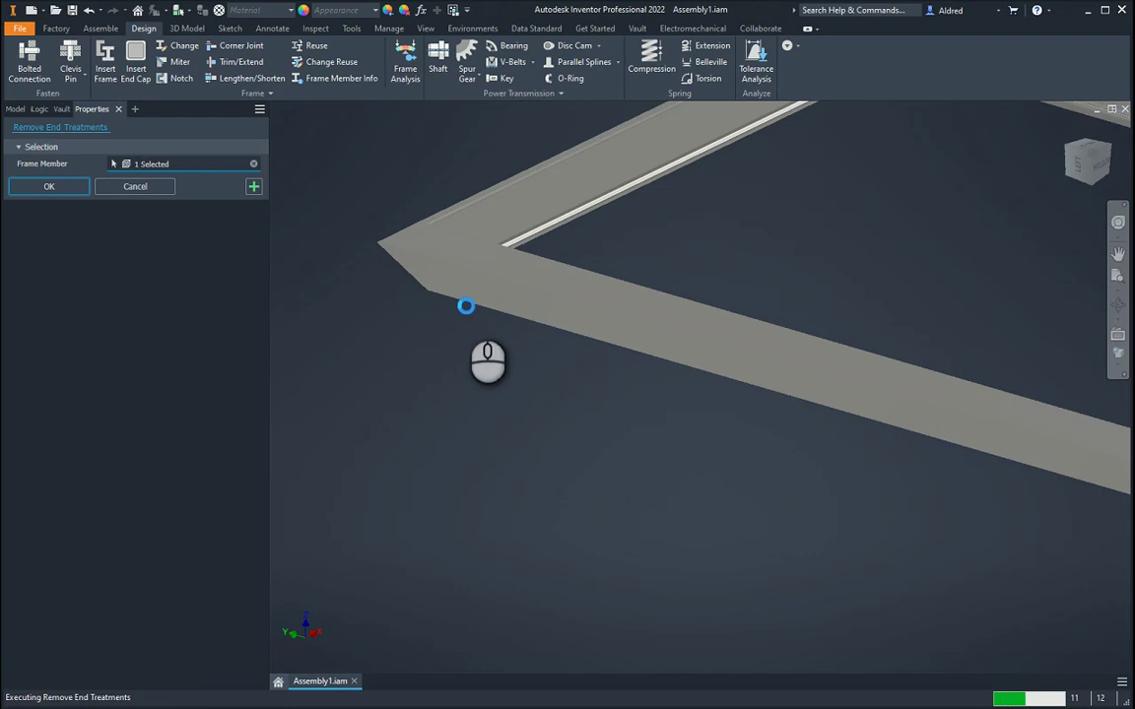
middle_click_drag(474, 310, 682, 306, "shift")
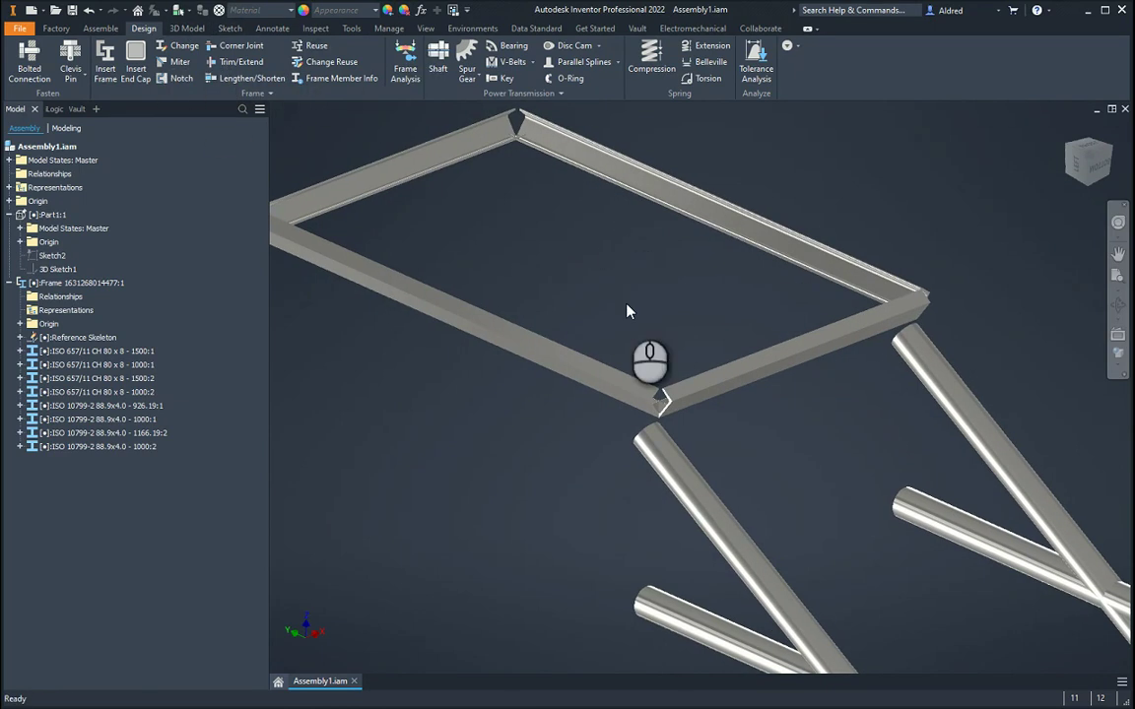
Open the part file of the first 1500 mm ISO channel and examine its model, reference and user parameters
right_click(96, 353)
left_click(120, 307)
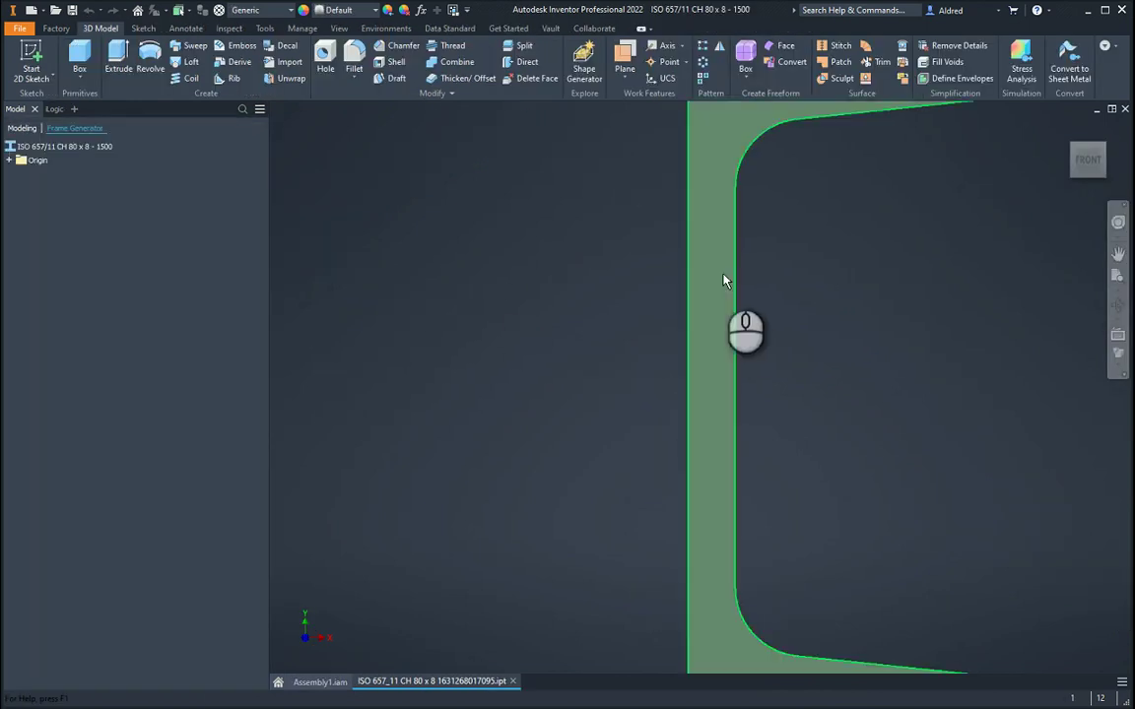
left_click(421, 12)
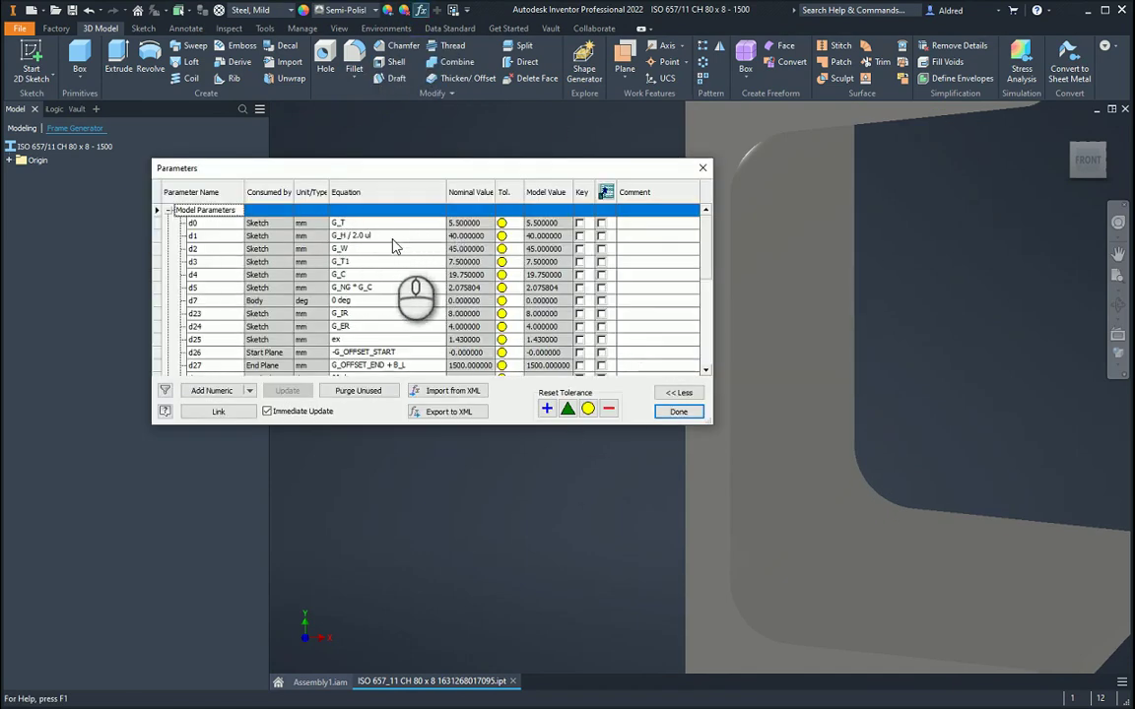
scroll(551, 323, "down", 1)
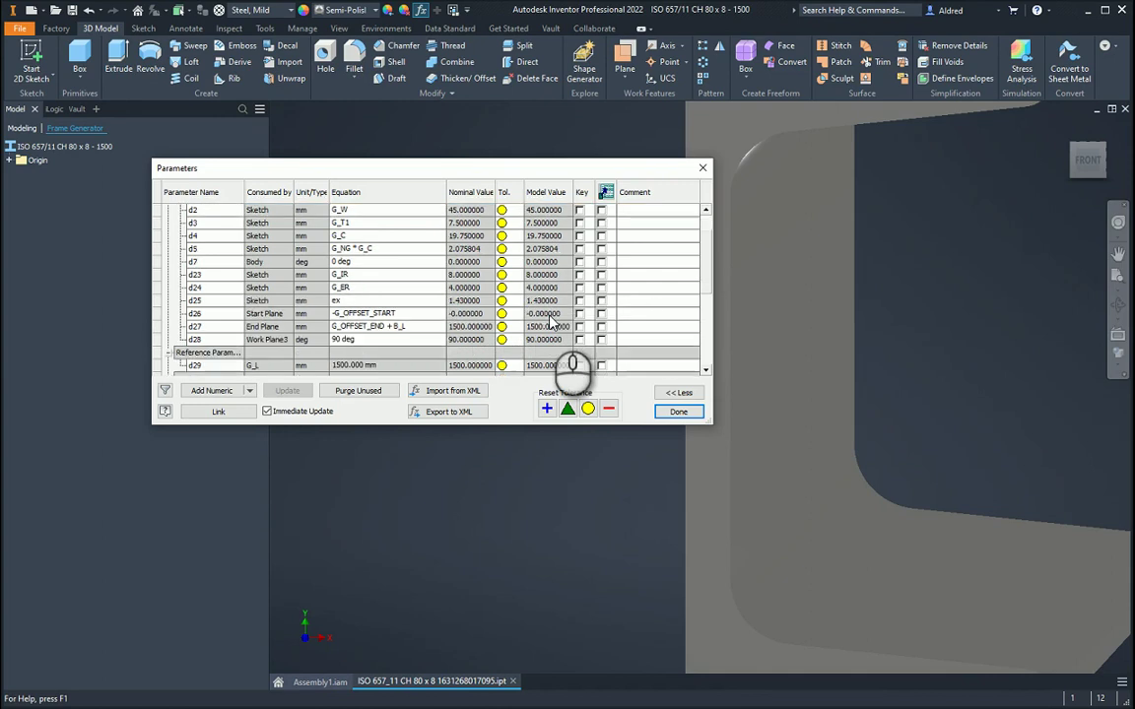
scroll(552, 325, "down", 1)
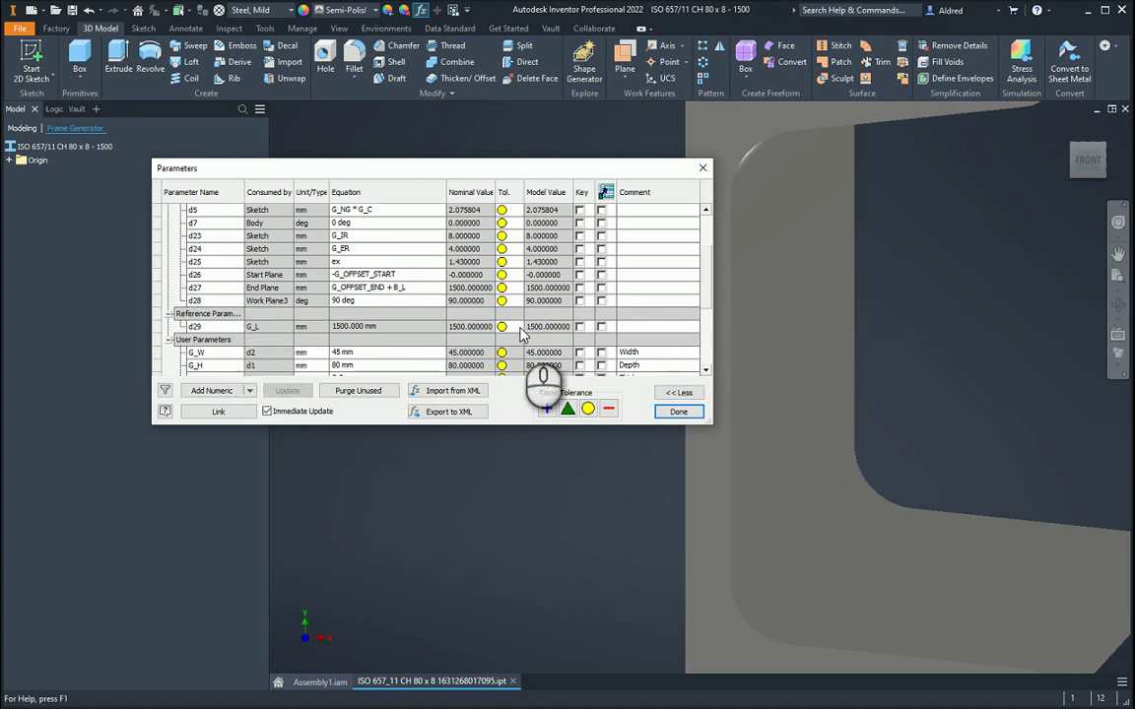
scroll(548, 325, "down", 3)
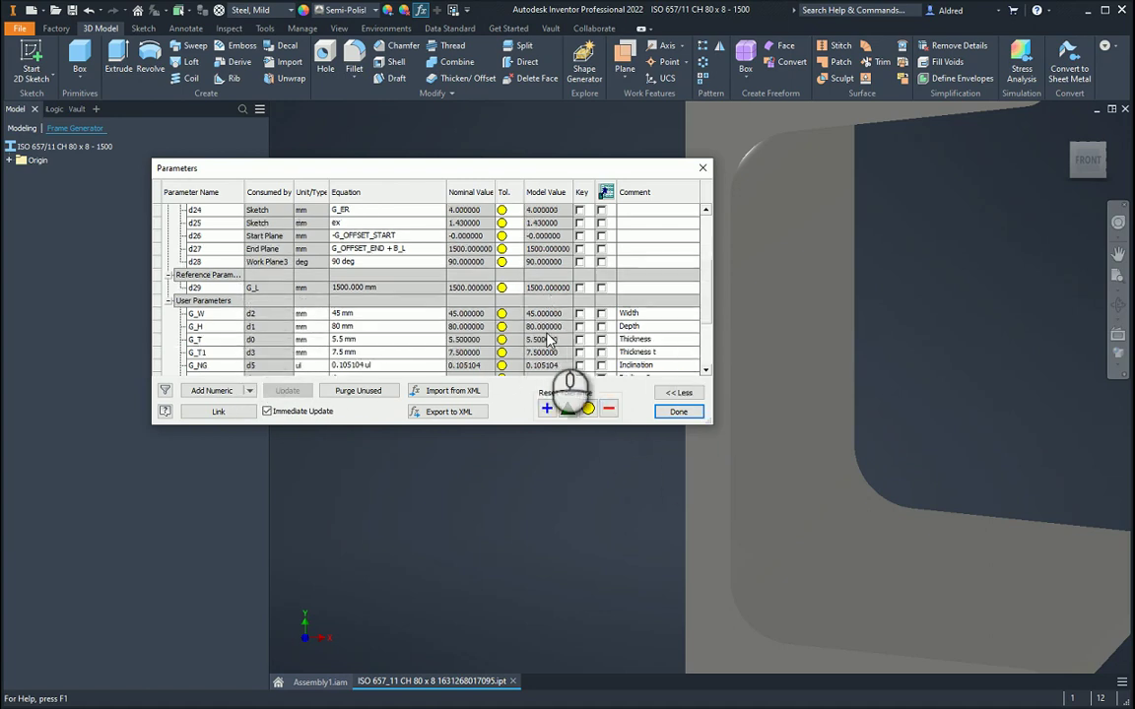
scroll(542, 334, "down", 1)
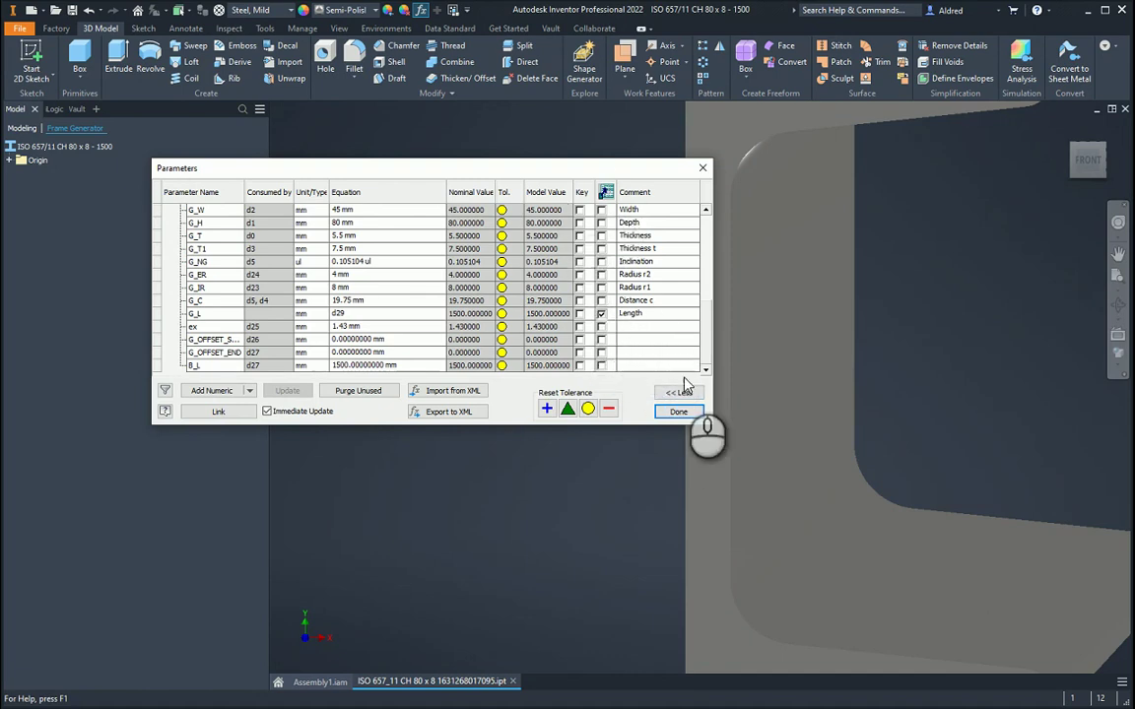
left_click(680, 412)
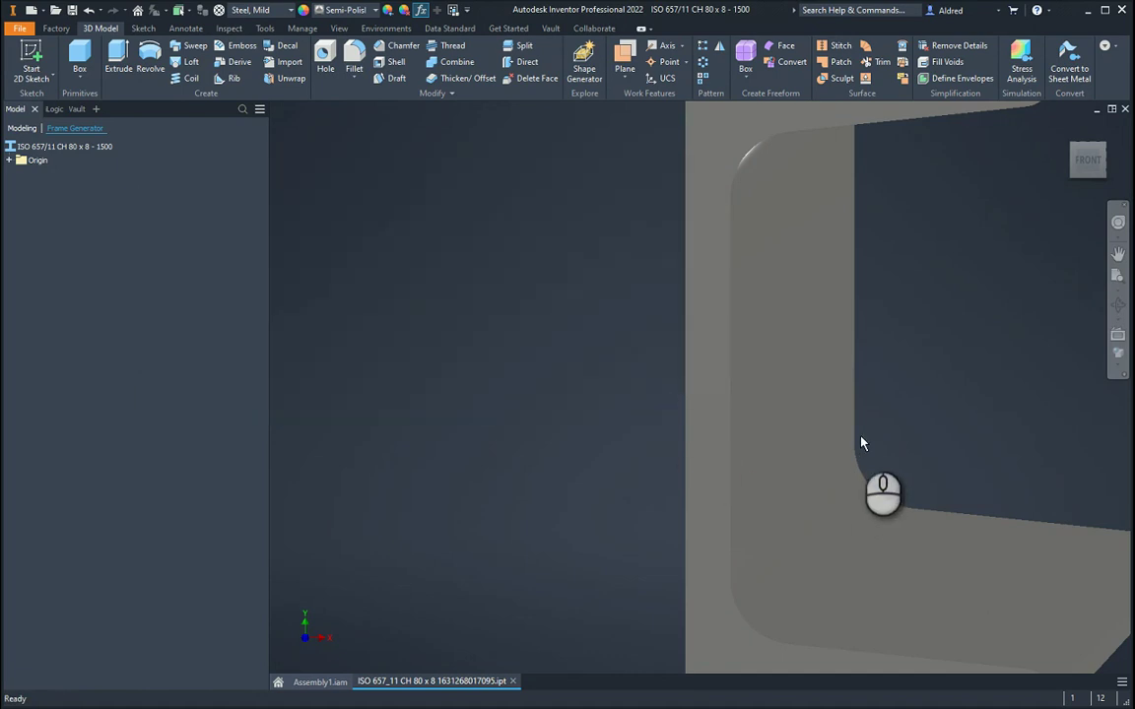
View the whole channel from the home view and return to the Assembly1 assembly with nothing selected
key("F6")
scroll(860, 444, "down", 8)
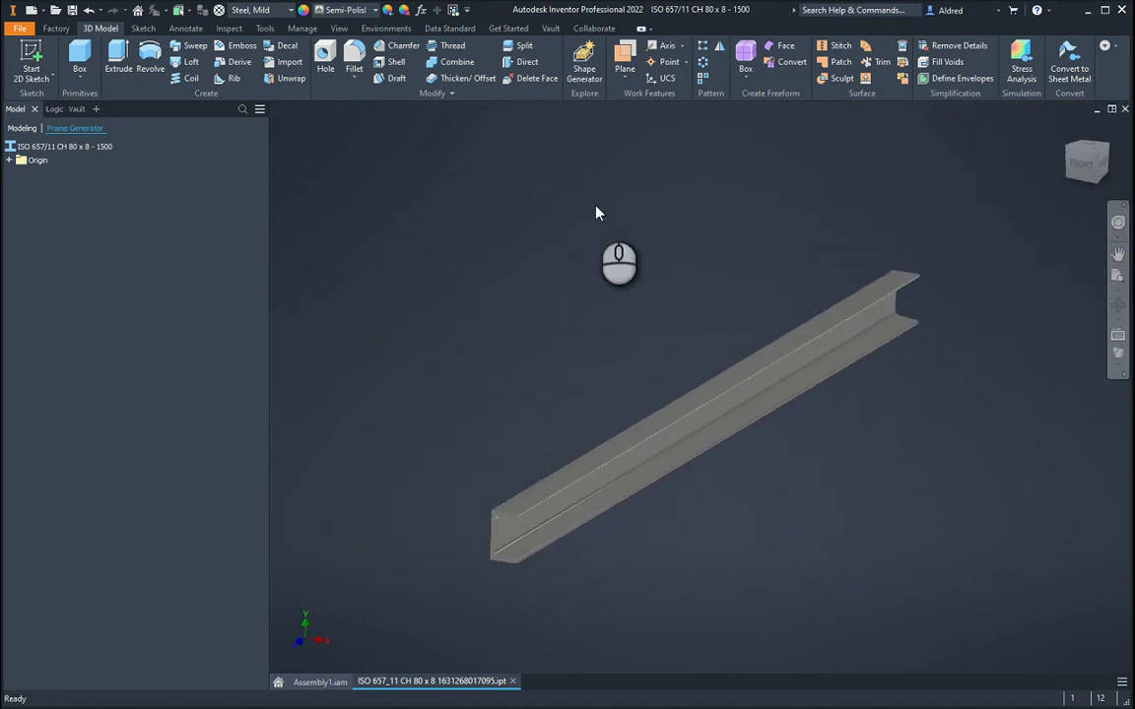
left_click(317, 683)
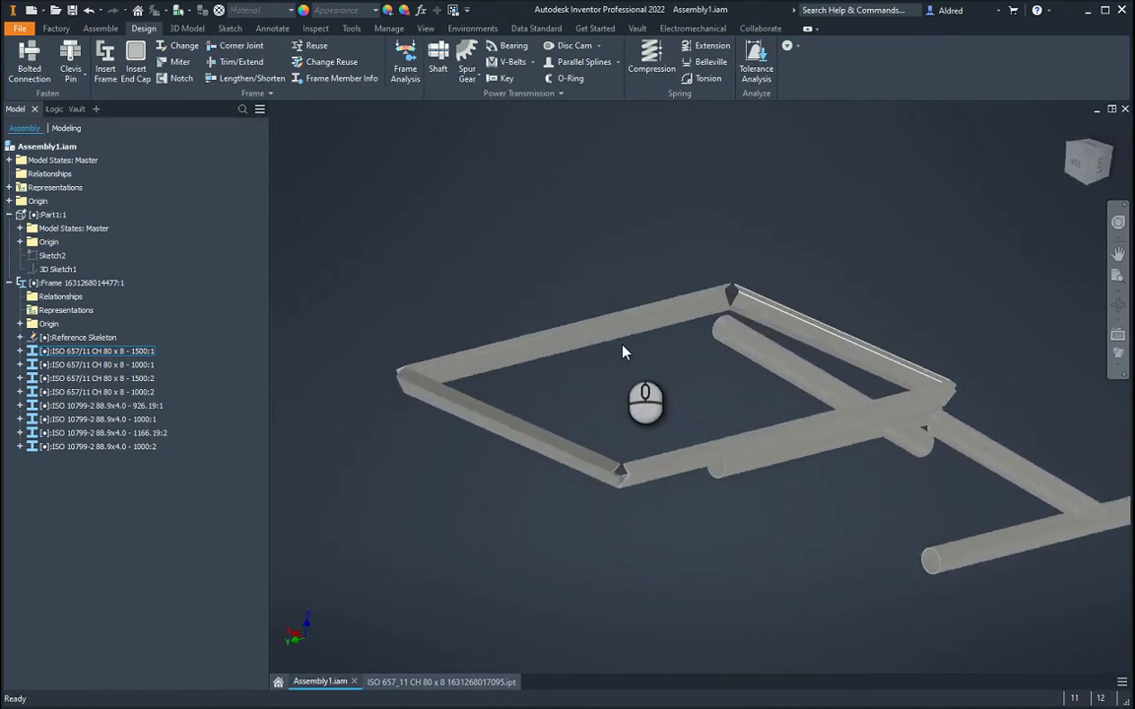
scroll(621, 353, "down", 5)
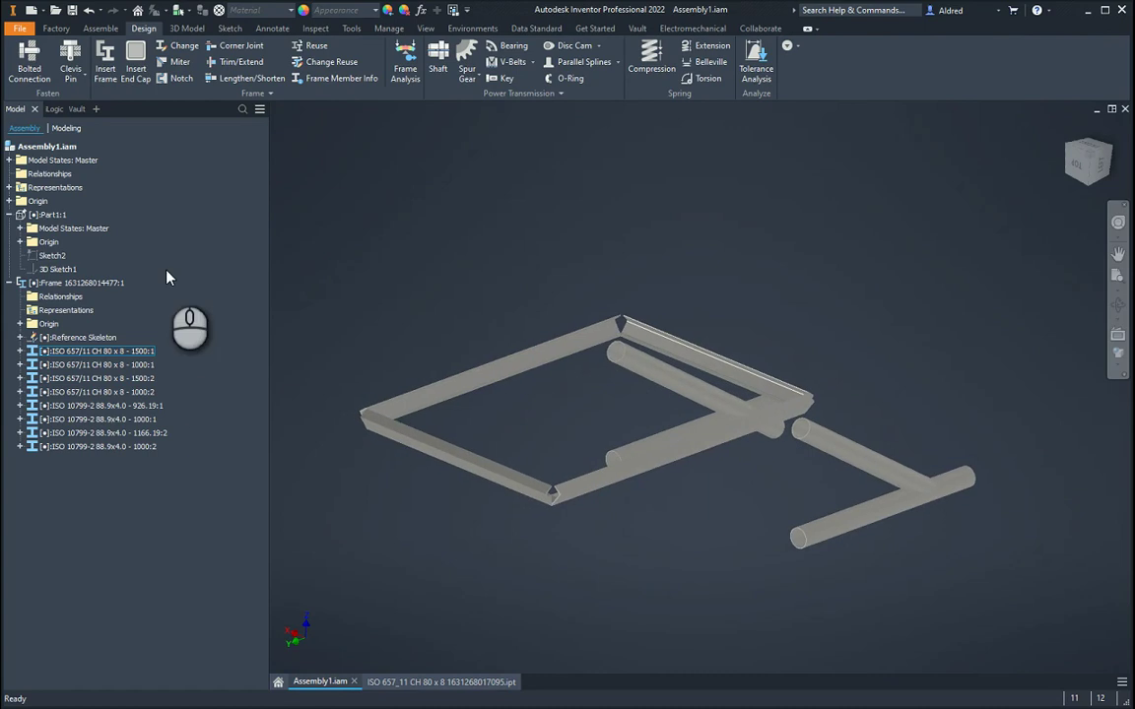
left_click(463, 269)
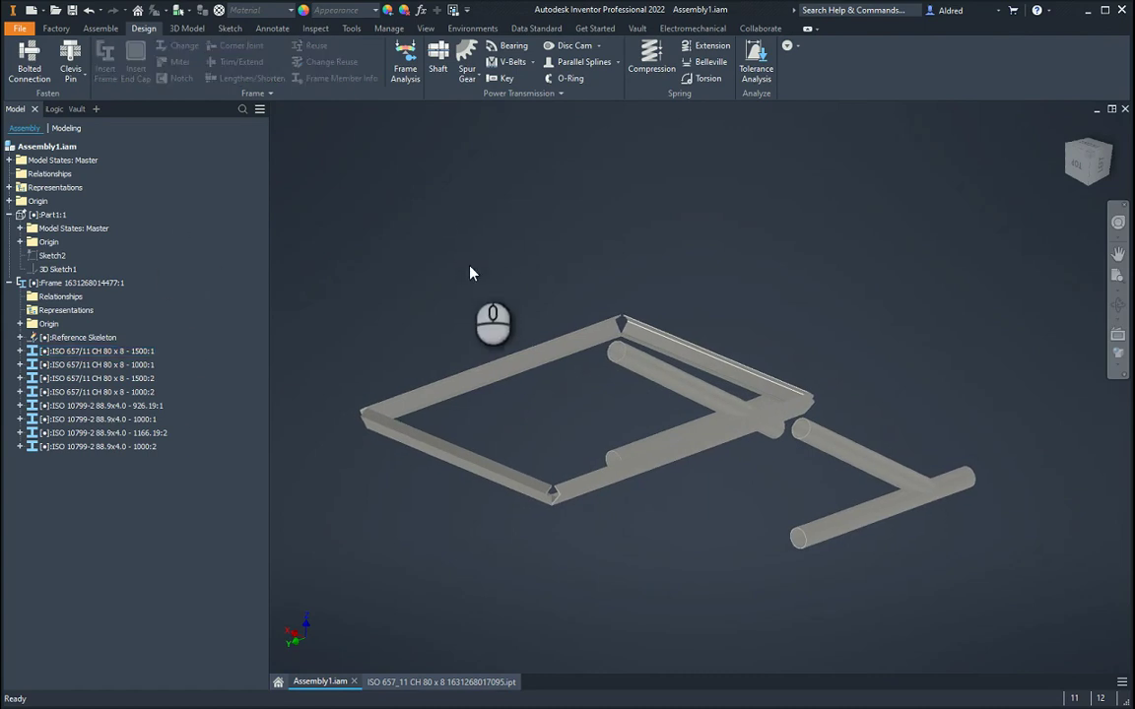
Edit Sketch2 of Part1, set its horizontal 1000 mm dimension to 500 mm, and return to the assembly to update the frame
left_click(91, 29)
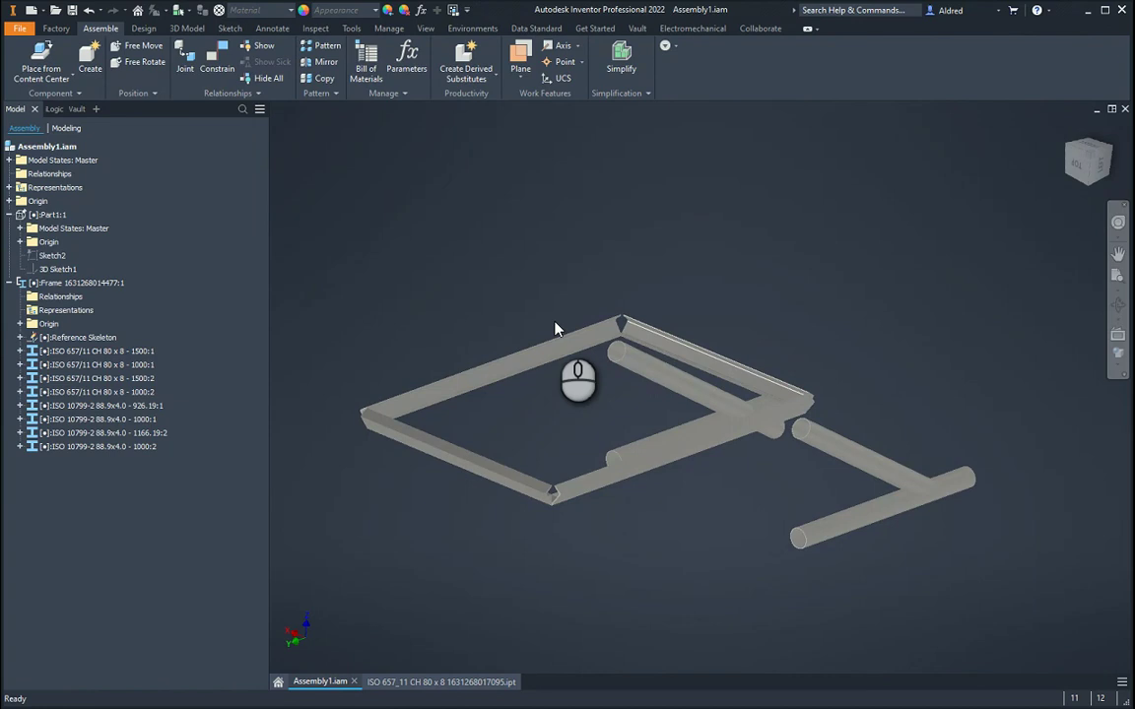
middle_click_drag(747, 507, 732, 466, "shift")
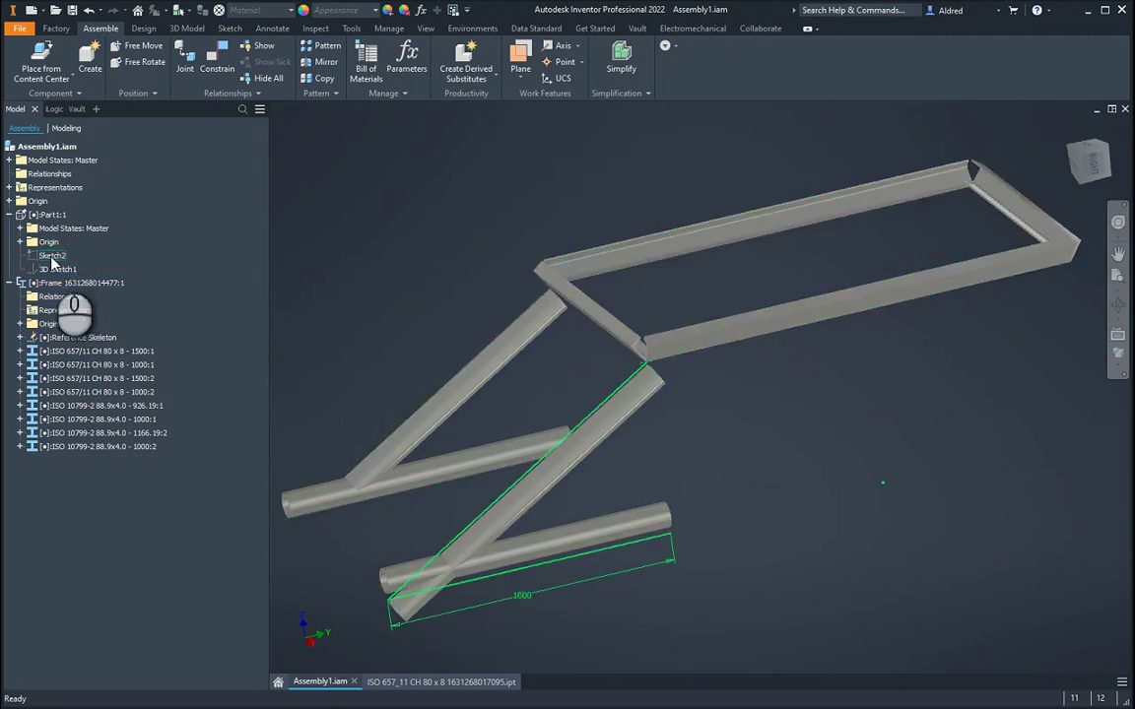
key("Page_Up")
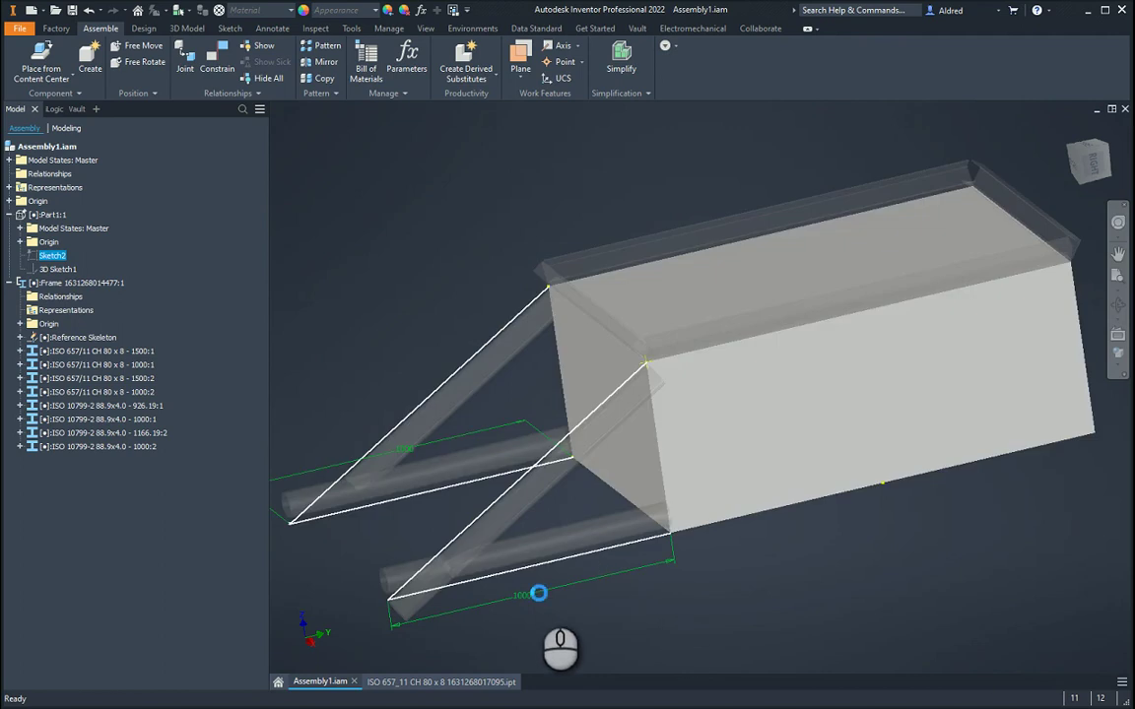
double_click(566, 493)
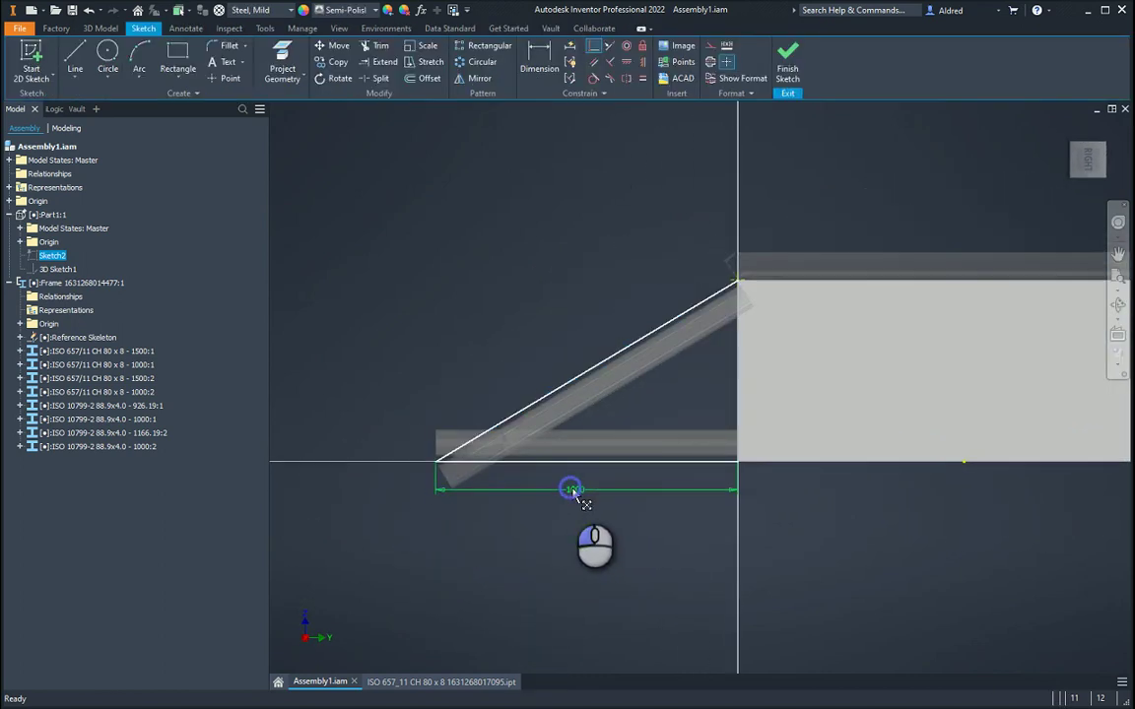
type("500")
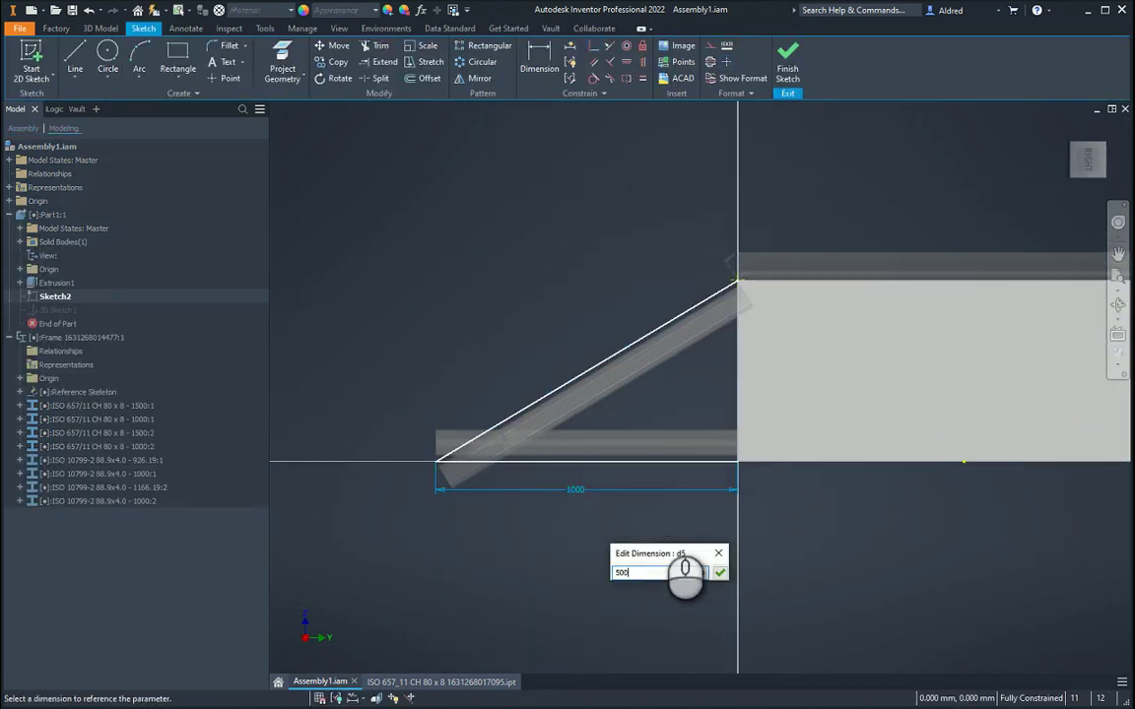
key("Return")
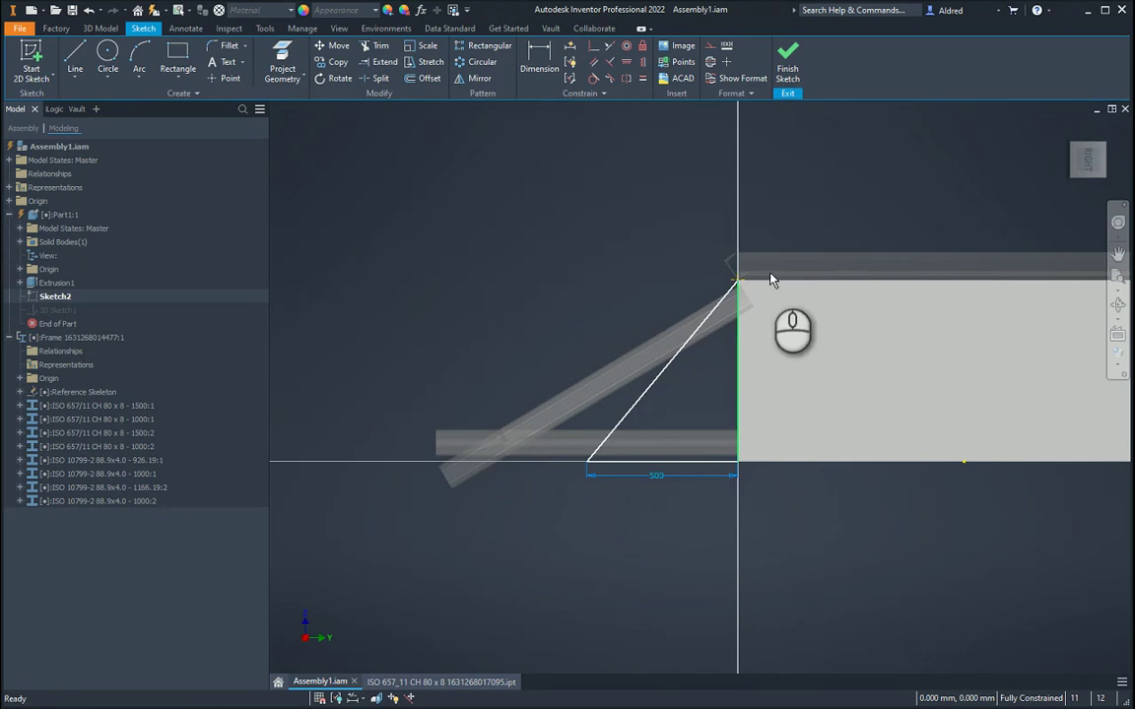
left_click(787, 61)
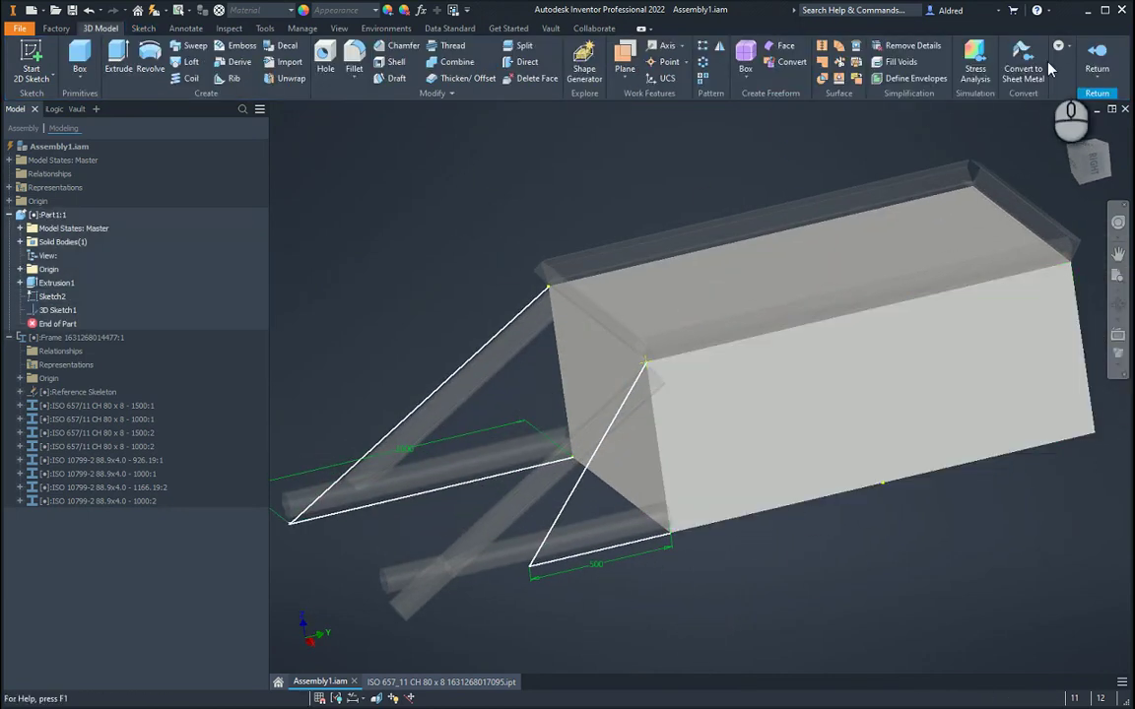
double_click(574, 489)
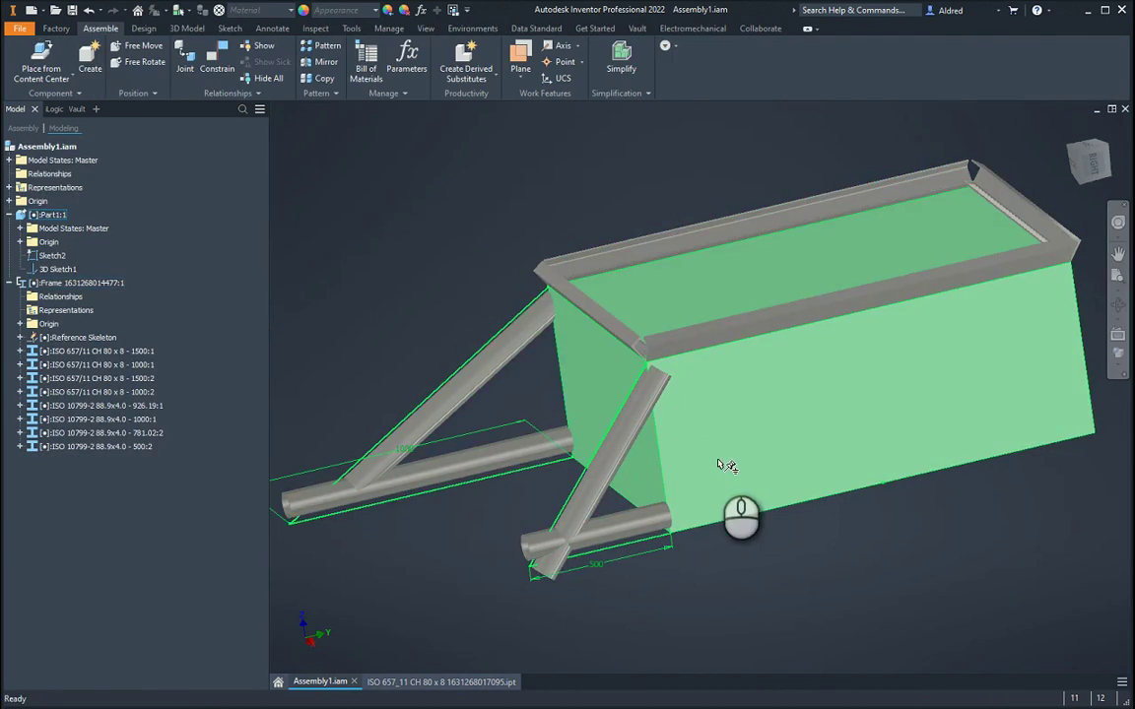
key("F6")
middle_click_drag(716, 479, 596, 441, "shift")
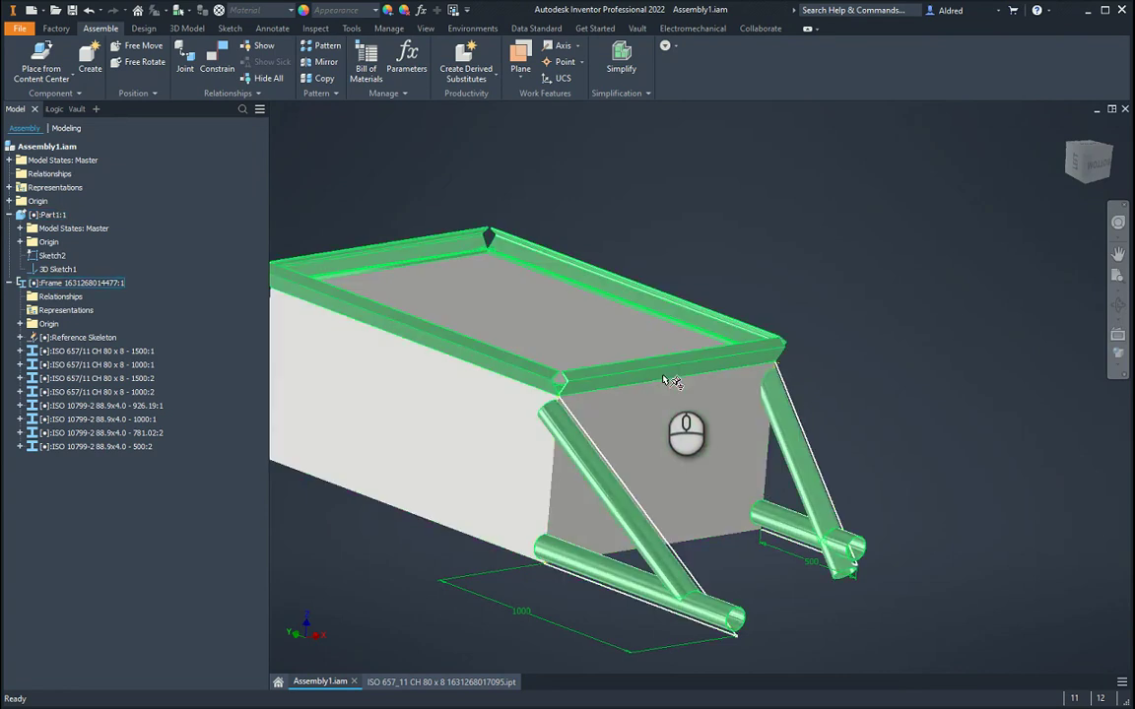
middle_click_drag(670, 381, 688, 405, "shift")
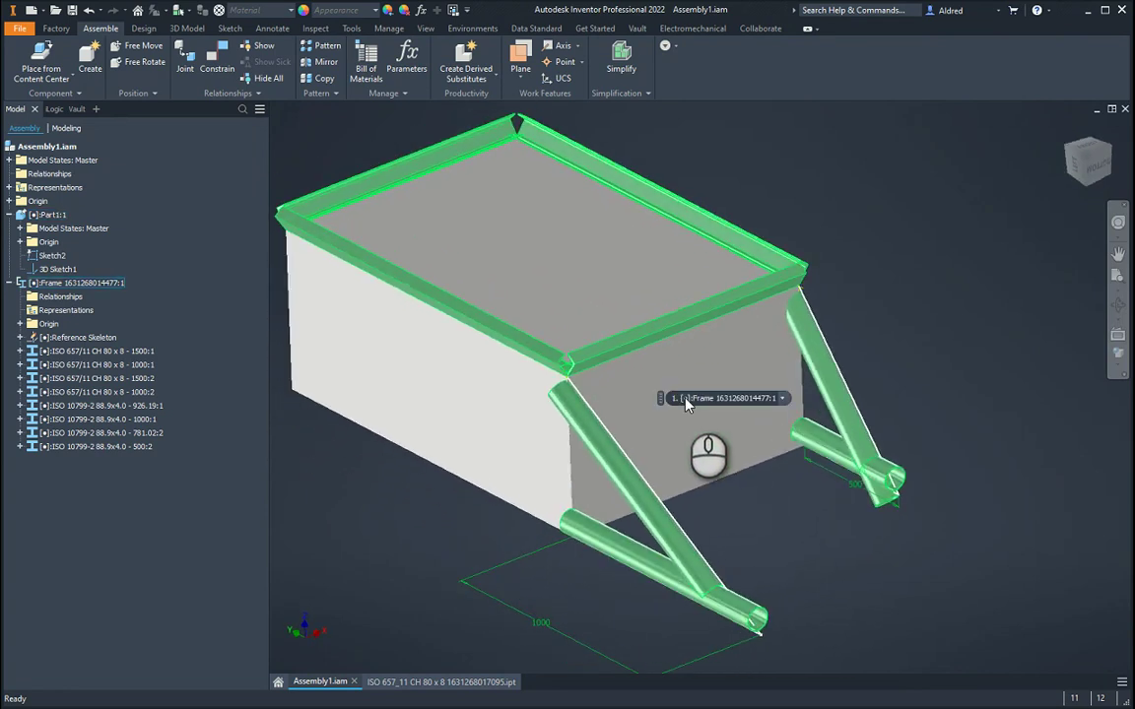